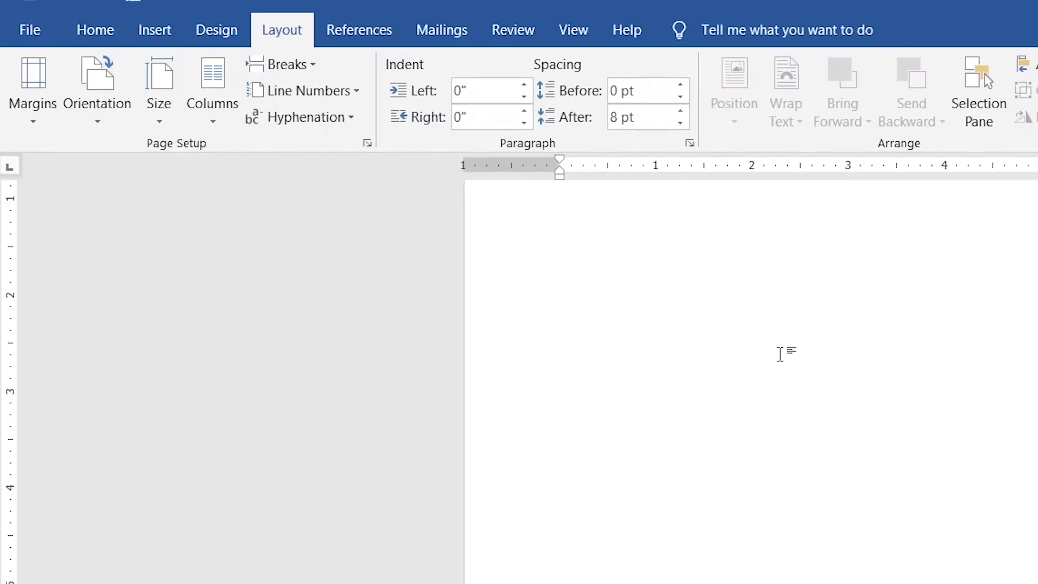
- Set a custom paper size of 8 inches wide by 5 inches tall
click(58, 35)
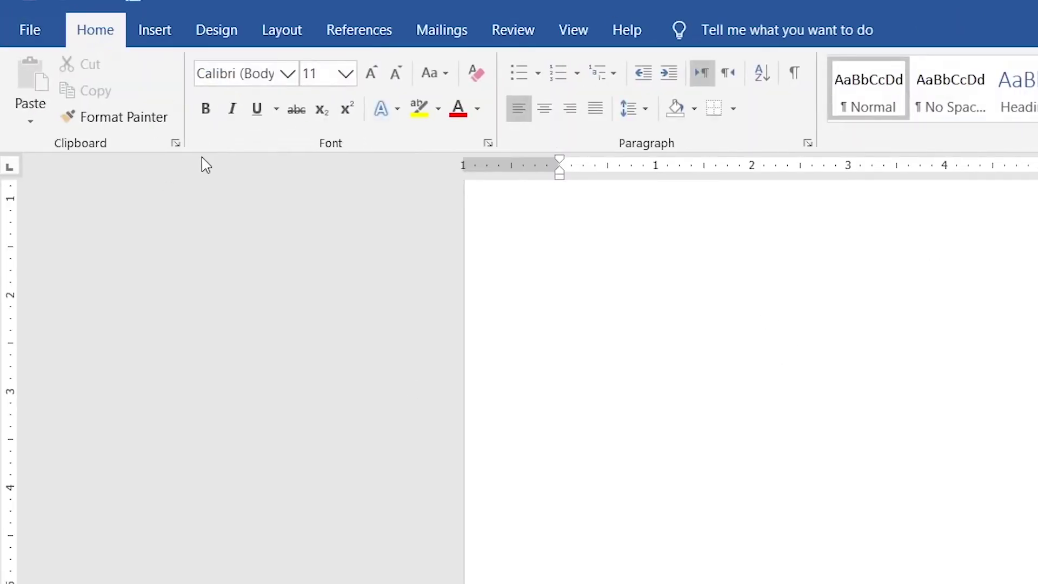
click(282, 34)
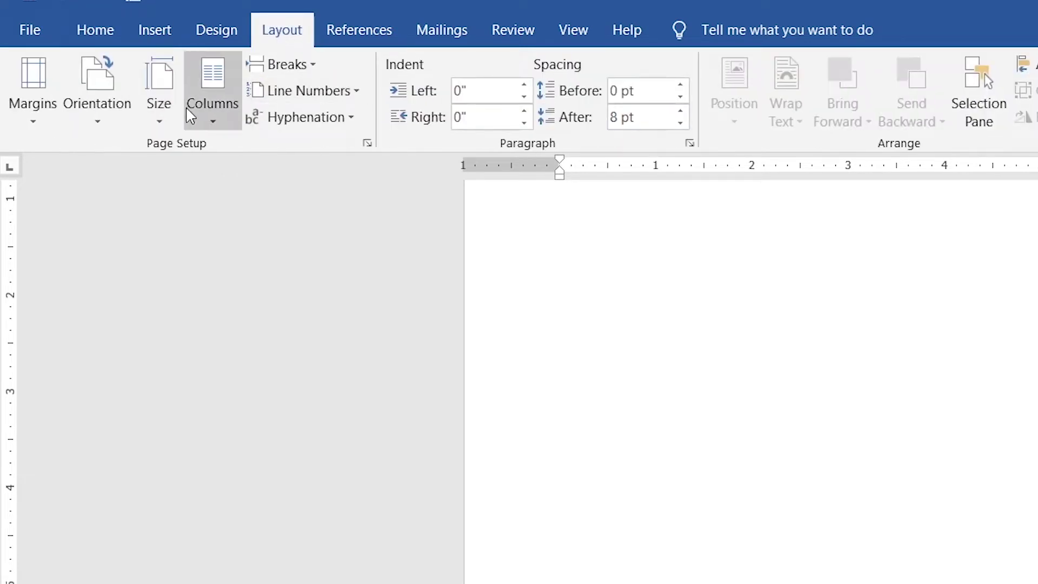
click(172, 95)
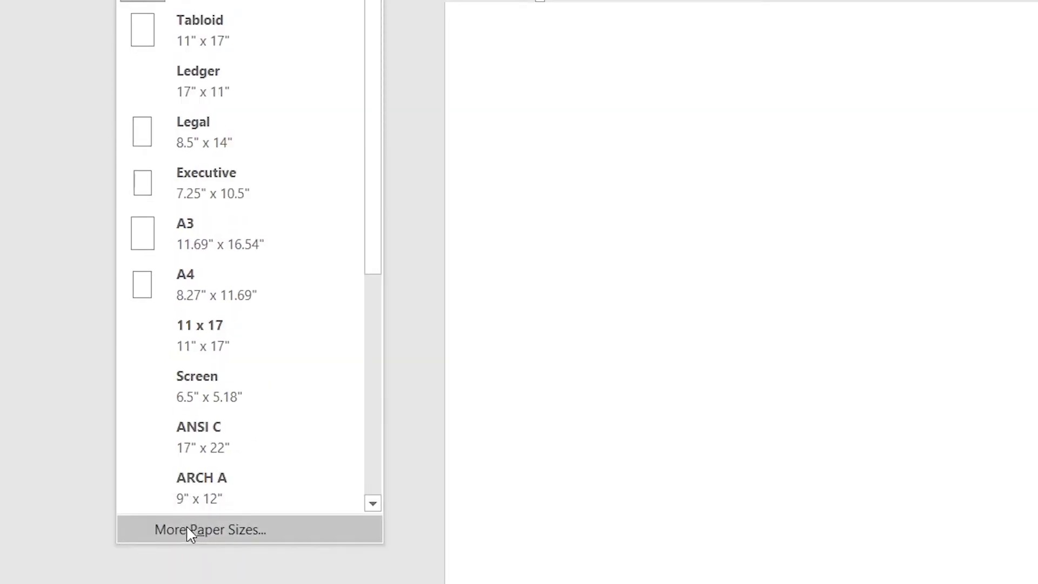
click(186, 530)
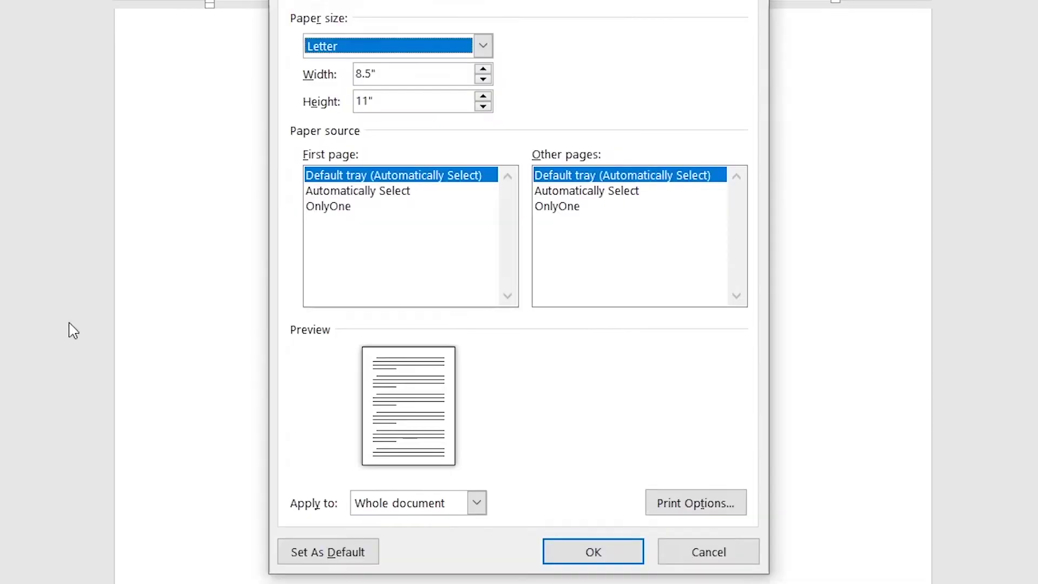
click(397, 72)
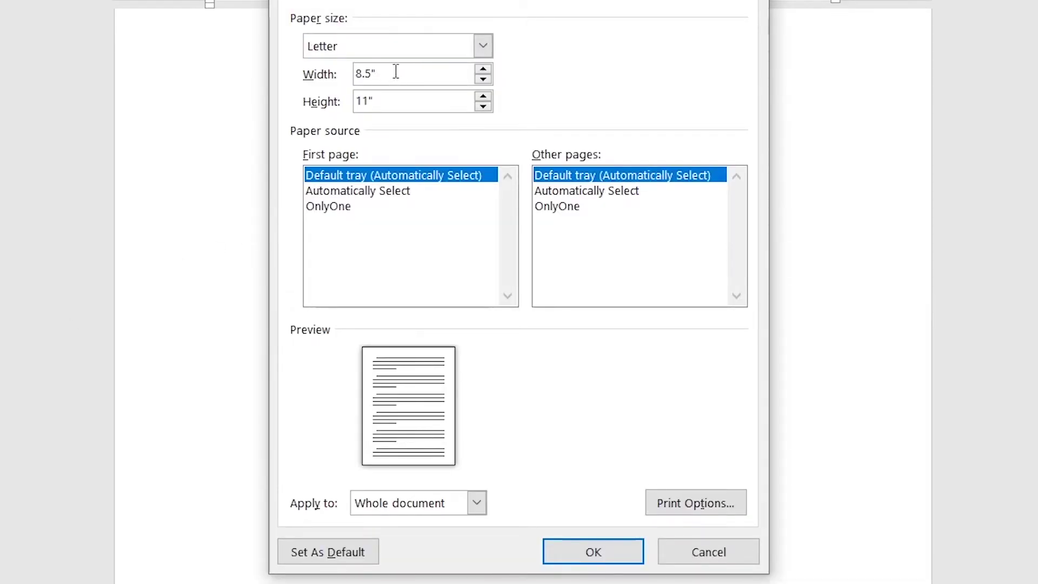
drag(394, 72, 335, 72)
text(8)
drag(377, 102, 351, 102)
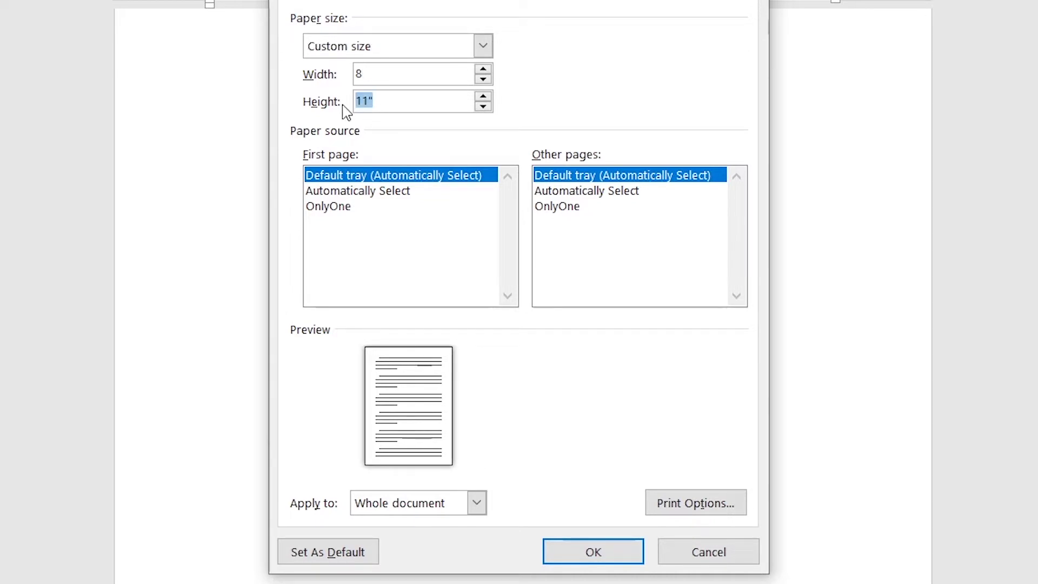
text(5.5)
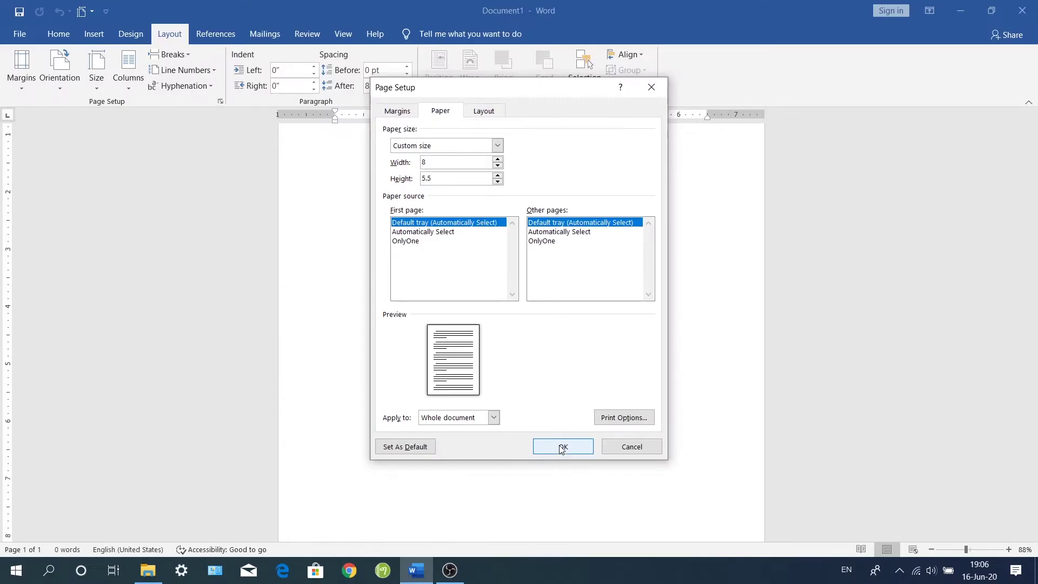
click(563, 447)
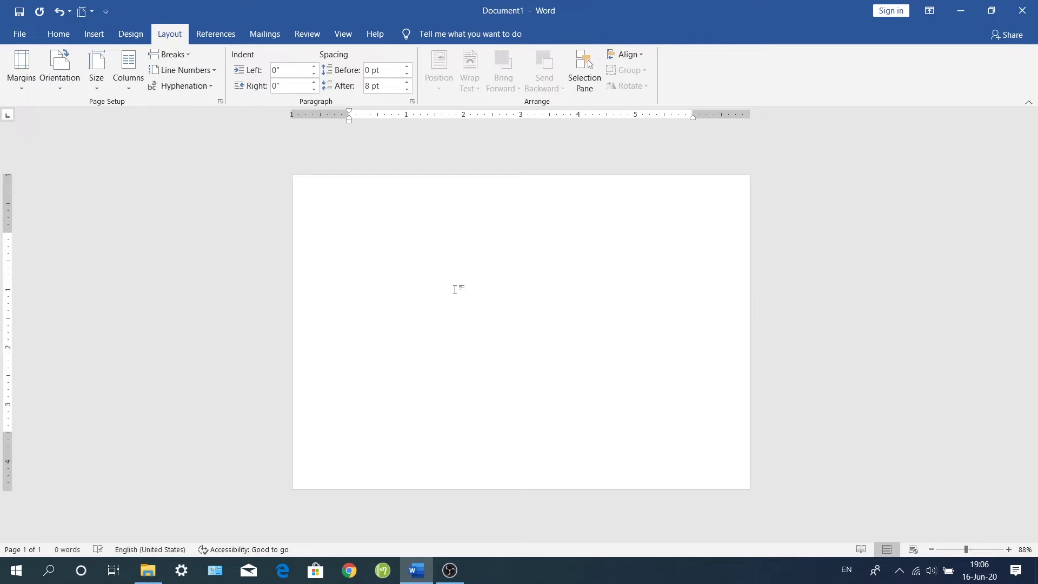
- Zoom the view to 100% and apply the Narrow margin preset
click(967, 550)
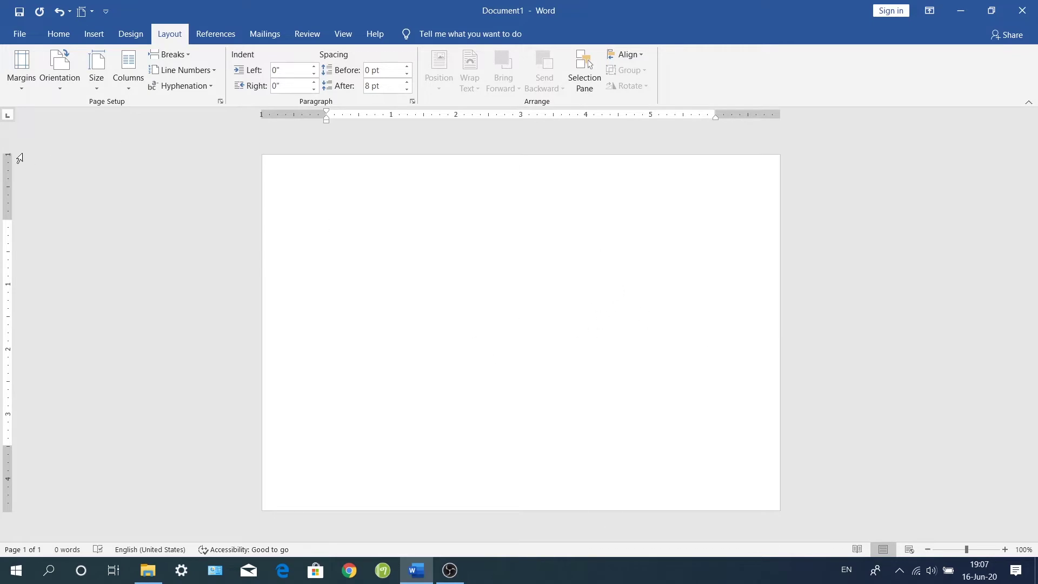
click(22, 69)
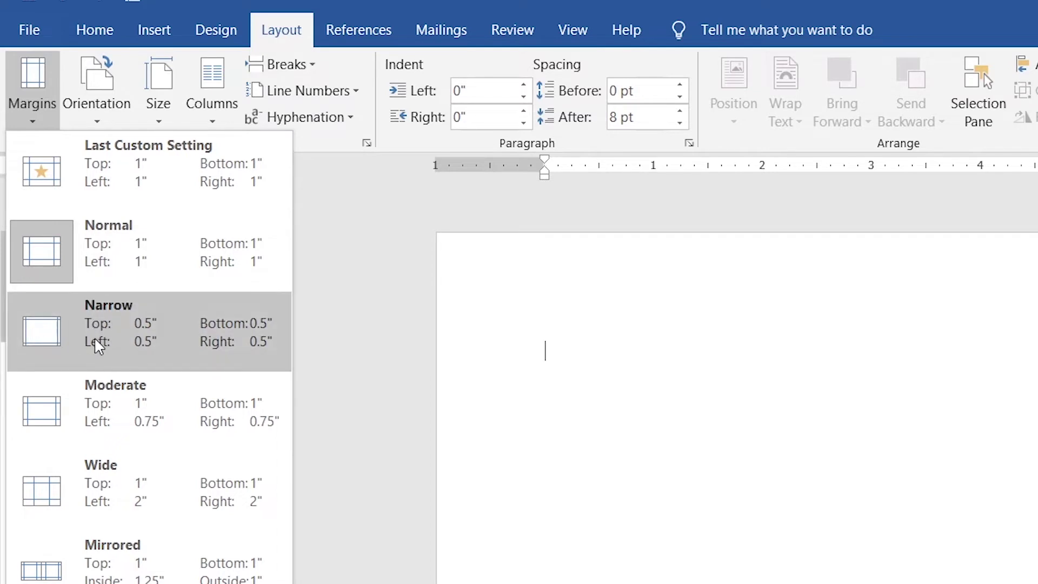
click(56, 338)
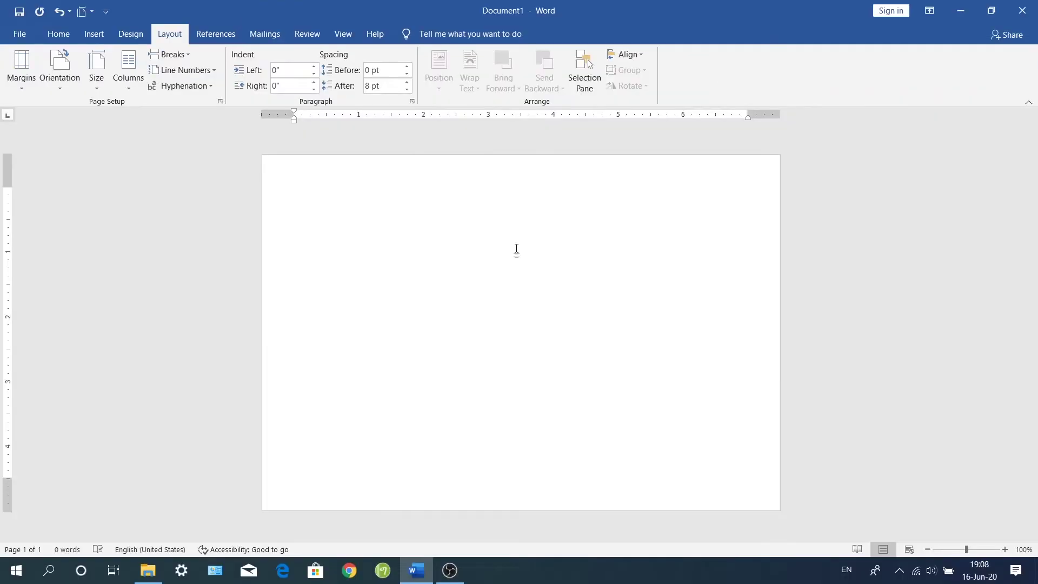
- Enter custom margins of 0.3 for top, bottom and right, and 03 for left
click(17, 66)
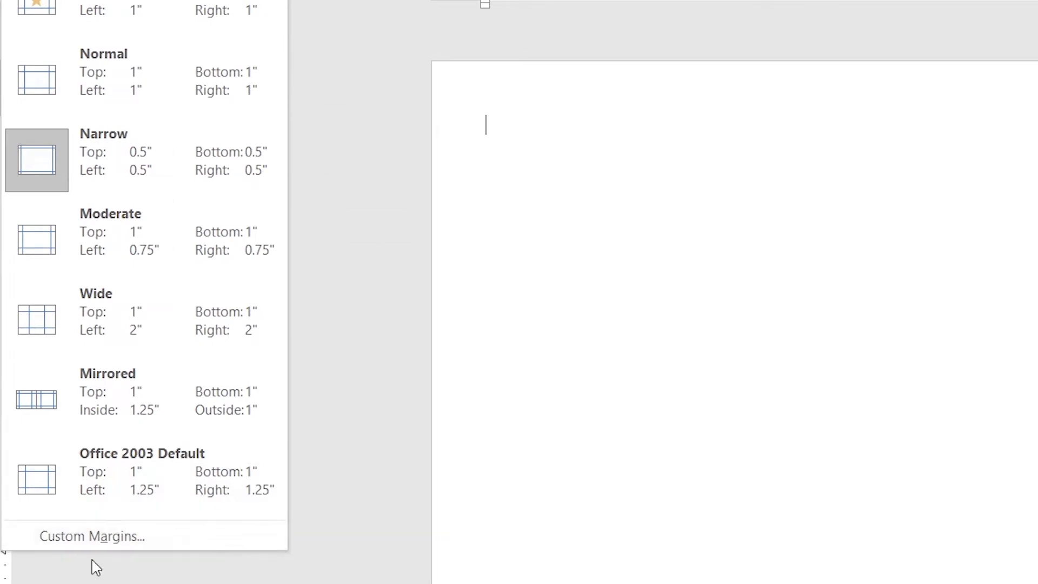
click(89, 538)
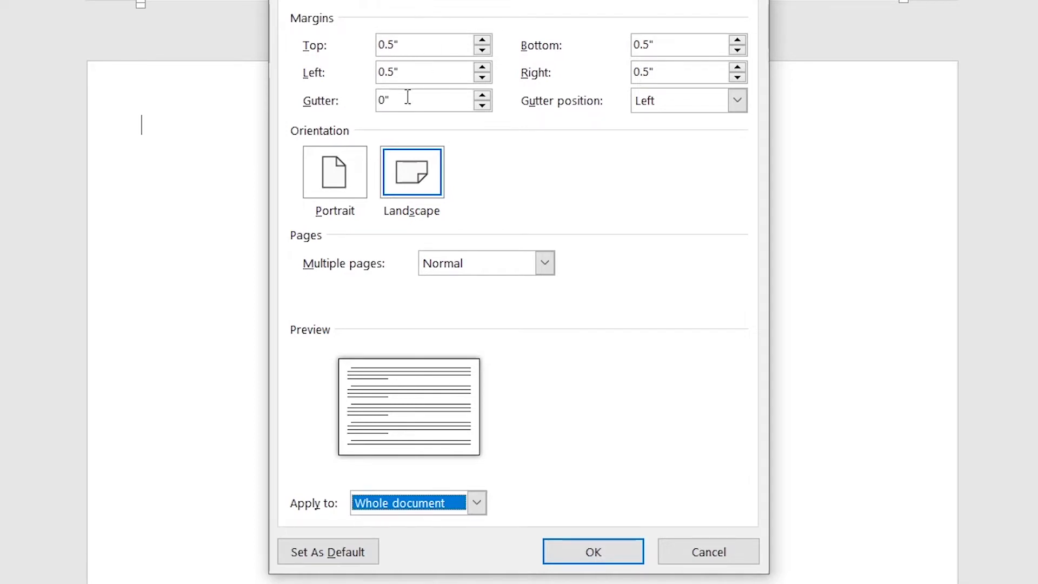
click(415, 46)
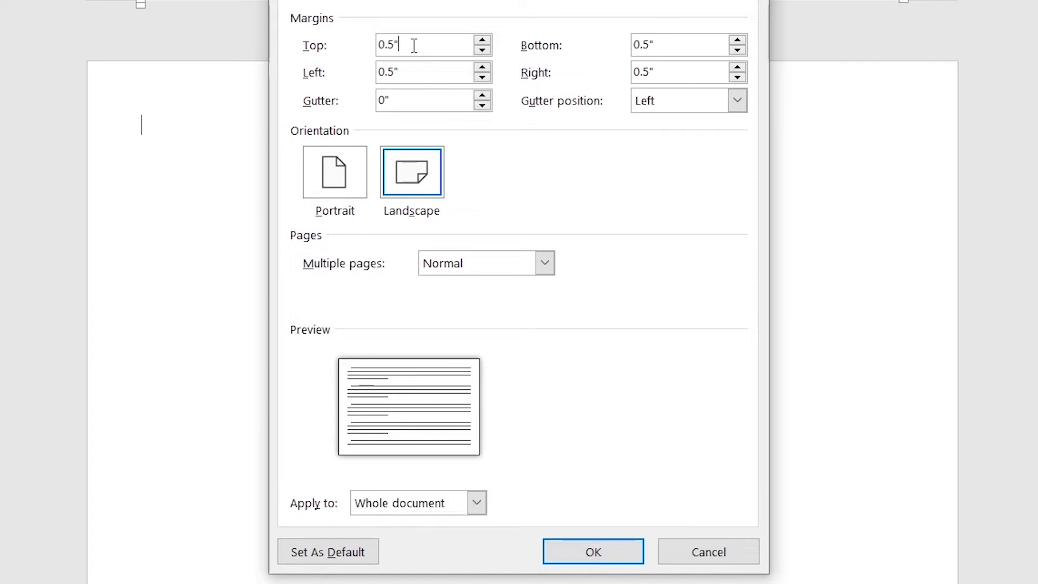
drag(414, 46, 377, 48)
click(404, 47)
text(0)
drag(667, 44, 622, 46)
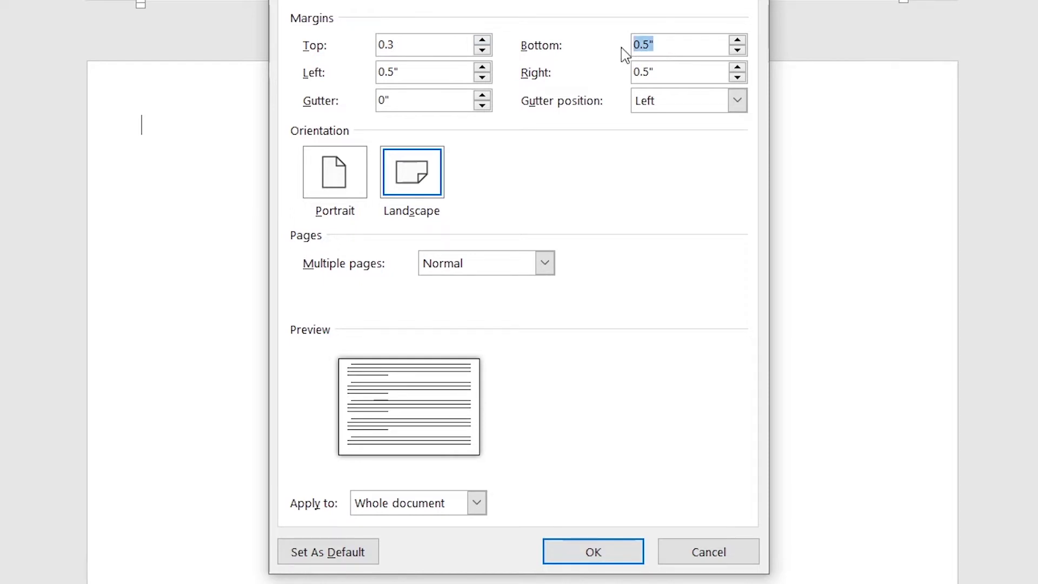
text(0)
drag(403, 71, 367, 75)
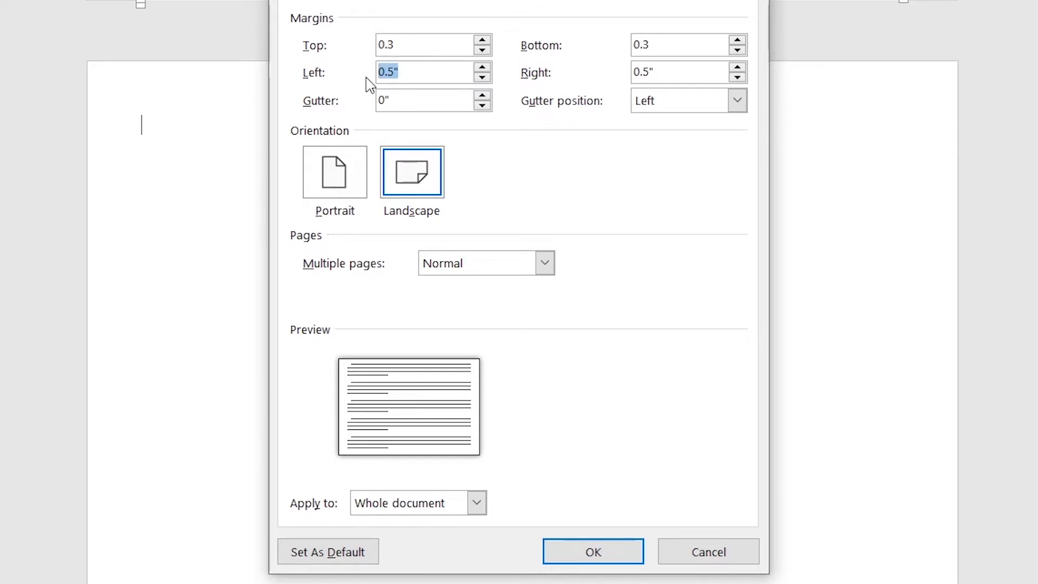
text(03)
drag(659, 72, 630, 81)
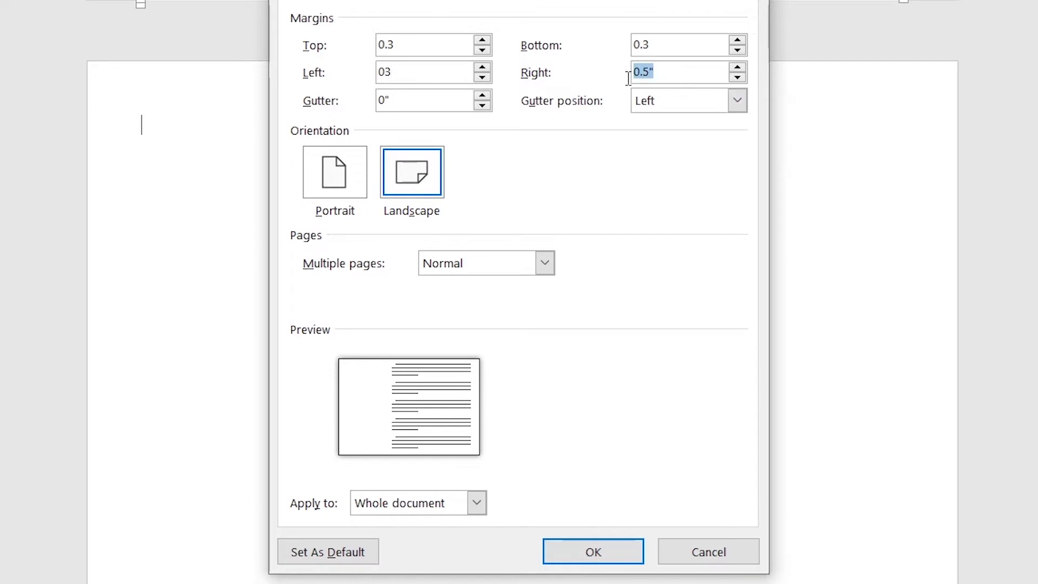
text(0)
text(.)
- Apply the new margins and try the ice-cream-cone art as a page border
click(594, 554)
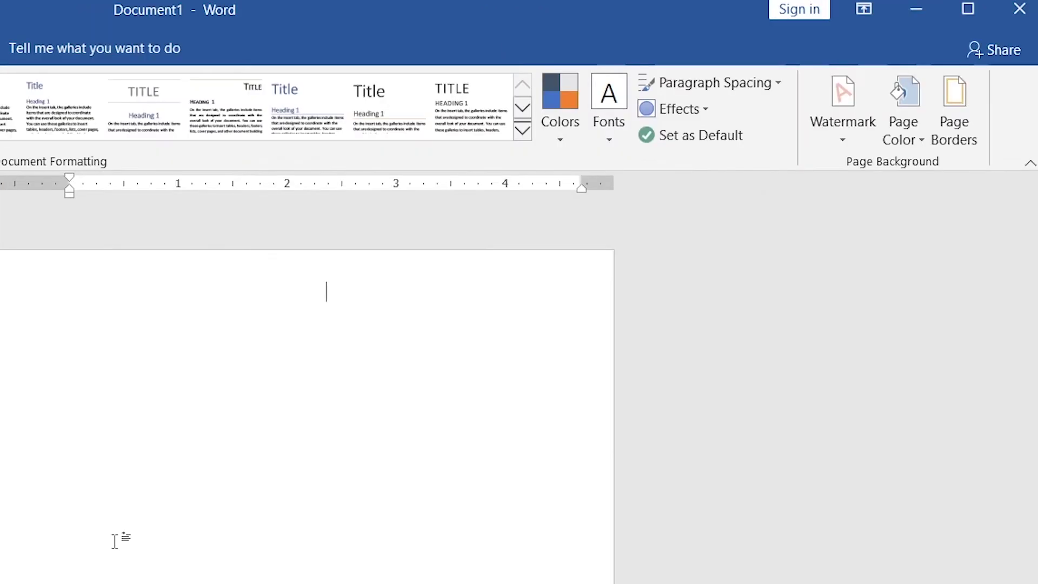
click(965, 104)
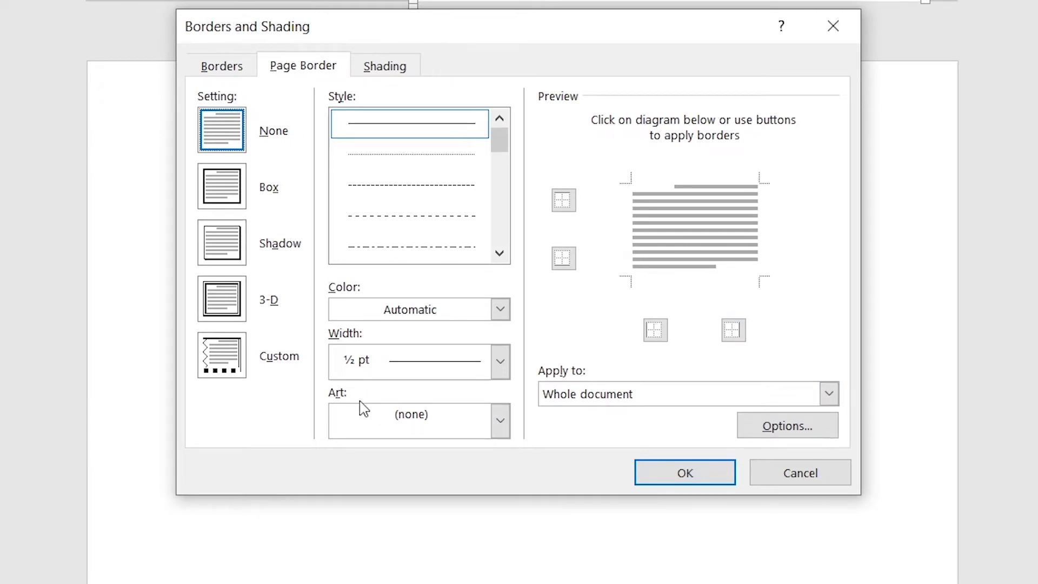
click(502, 425)
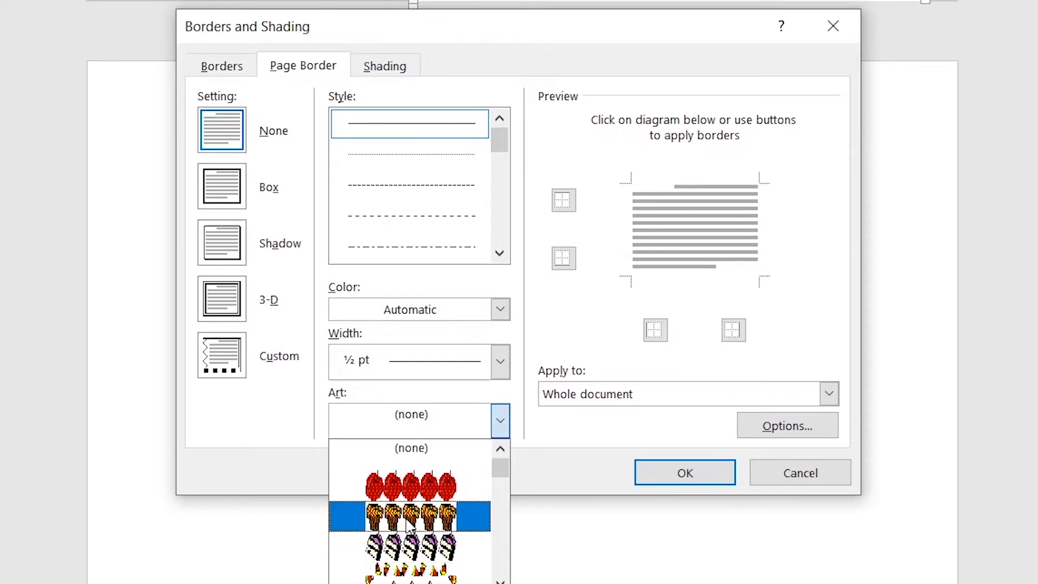
click(421, 520)
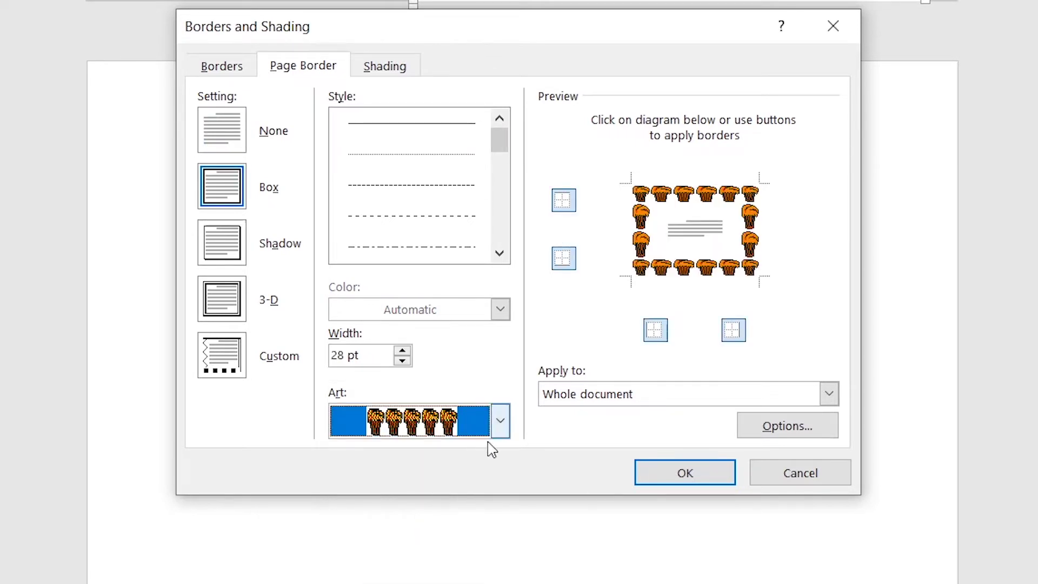
- Try the red balloon and poinsettia art page borders
click(501, 421)
scroll(409, 547, down, 2)
scroll(409, 546, down, 1)
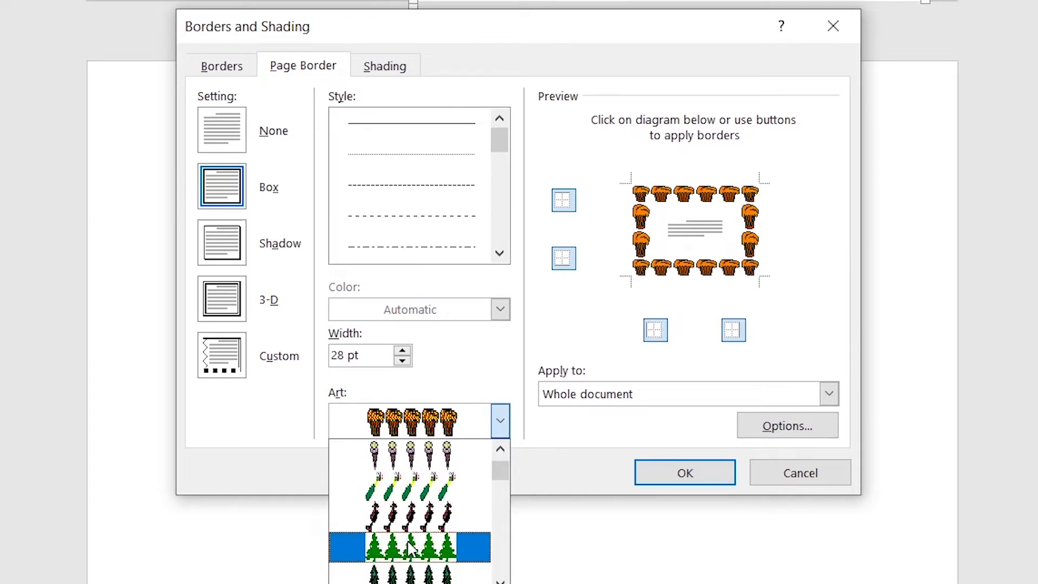
scroll(410, 546, down, 1)
scroll(411, 545, down, 1)
scroll(412, 544, down, 1)
scroll(412, 544, down, 2)
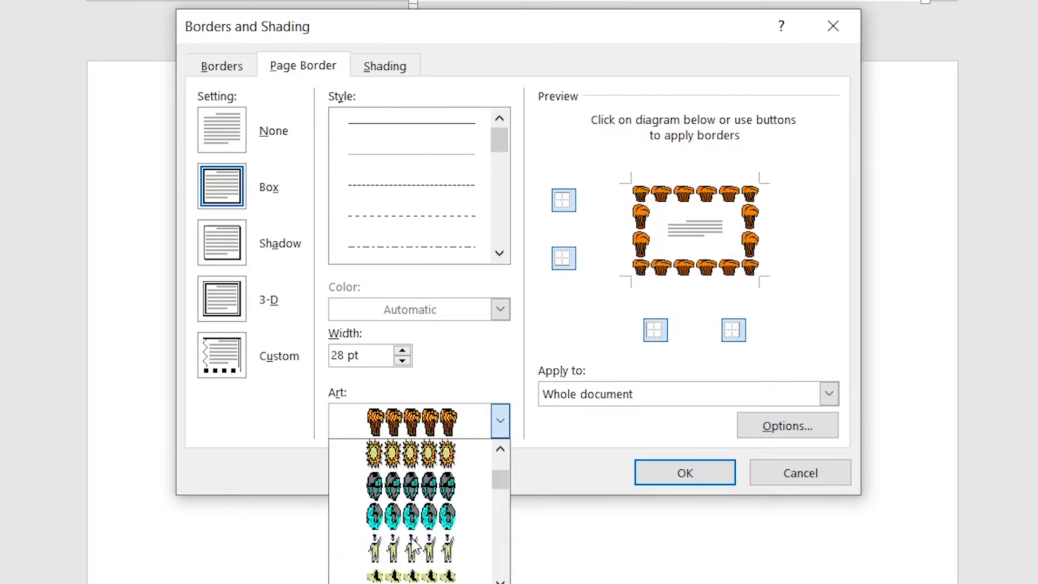
scroll(412, 544, down, 2)
scroll(413, 544, down, 1)
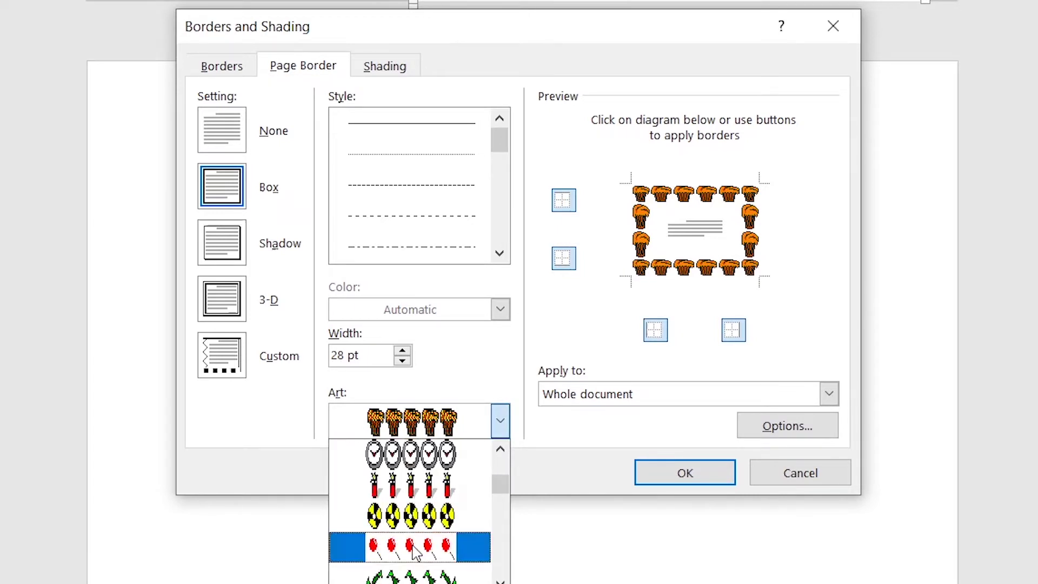
click(415, 545)
click(500, 421)
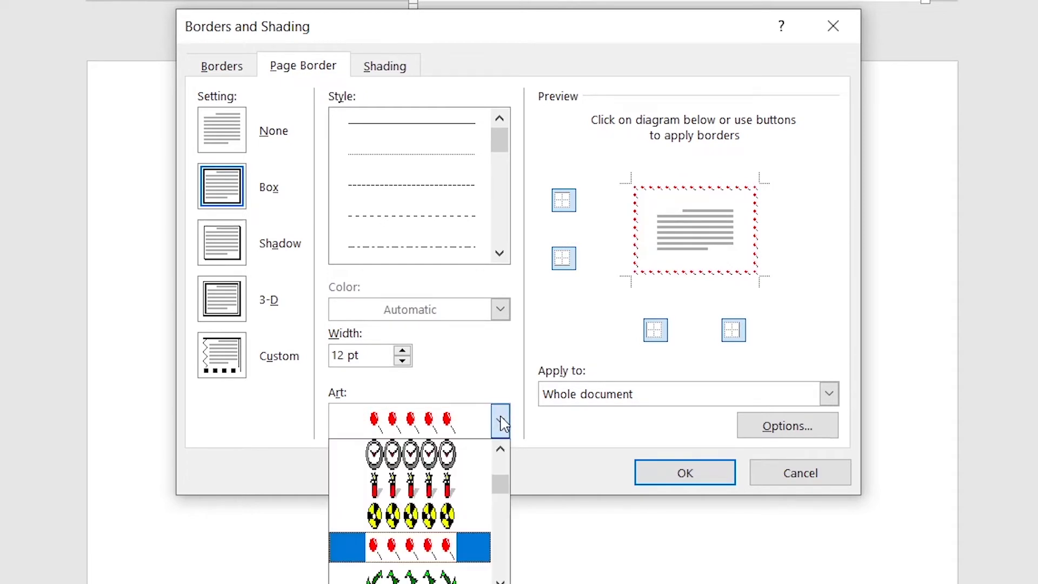
scroll(452, 527, down, 1)
scroll(451, 527, down, 1)
scroll(448, 526, down, 1)
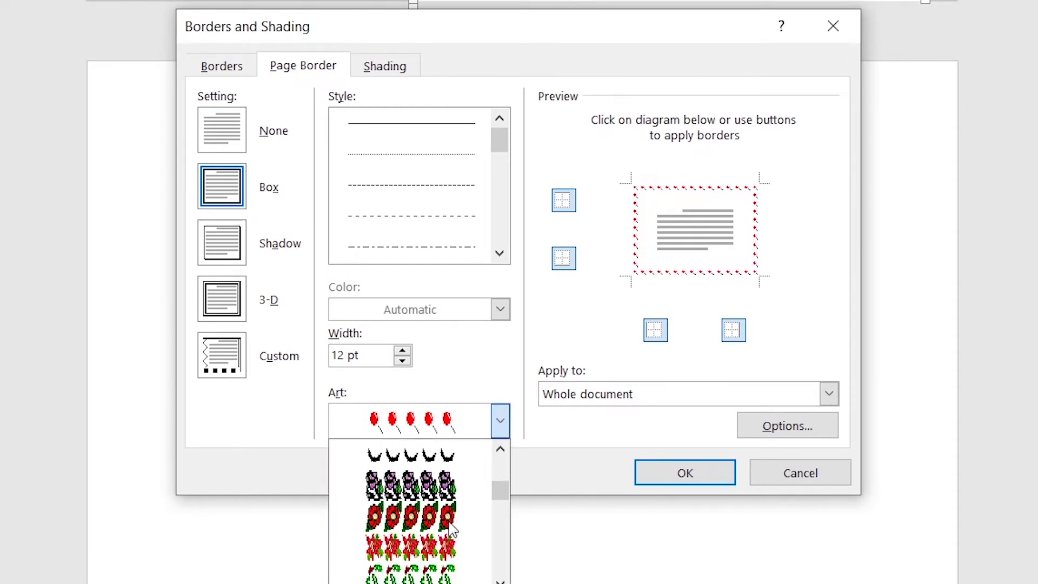
scroll(444, 523, down, 1)
click(427, 516)
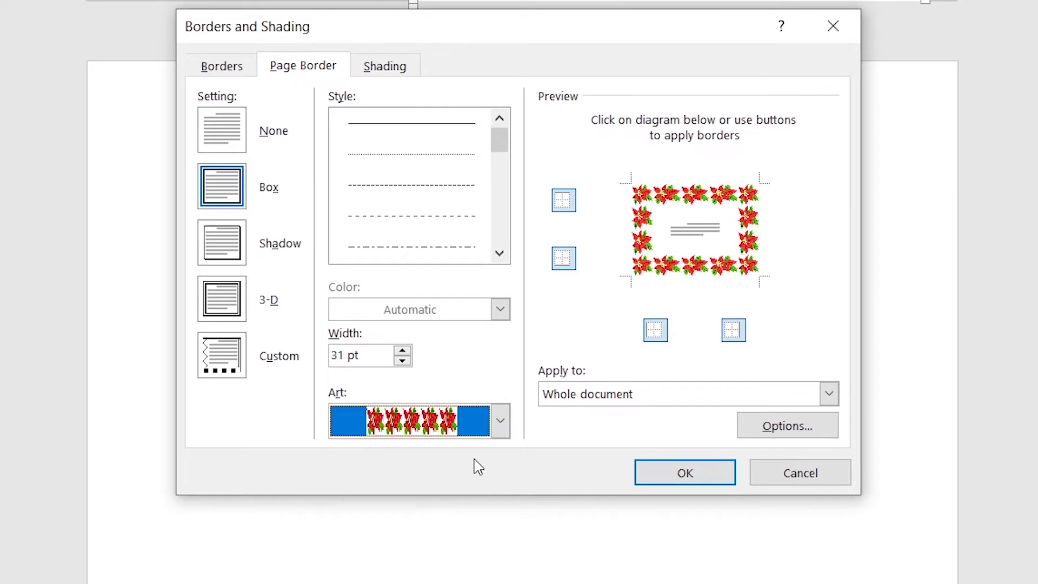
- Apply the red hearts art page border at 16 pt to the whole document
click(500, 421)
scroll(419, 520, down, 1)
scroll(419, 520, down, 2)
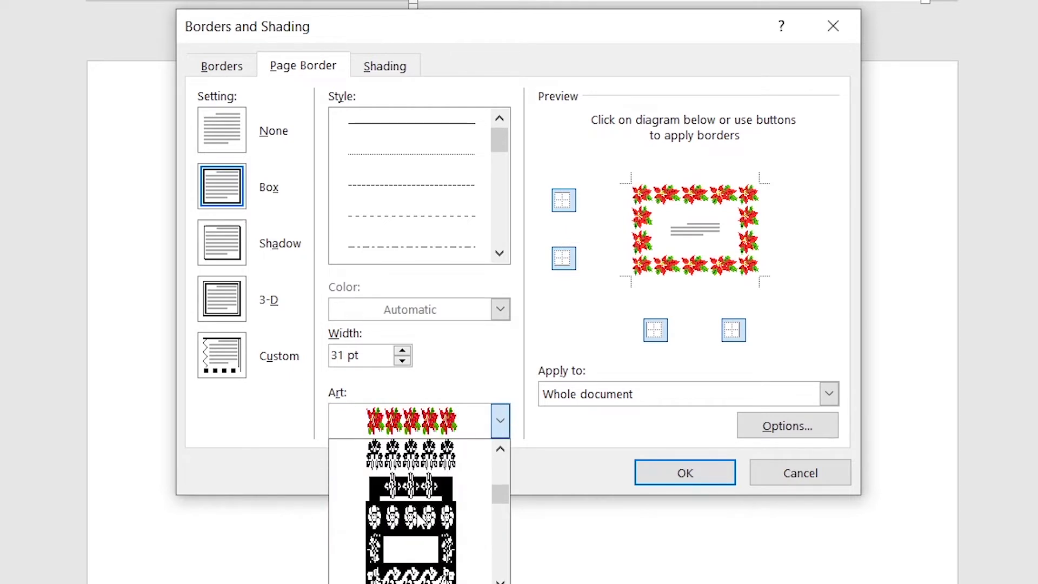
scroll(419, 521, down, 1)
scroll(419, 520, down, 1)
scroll(420, 521, down, 1)
scroll(420, 522, down, 1)
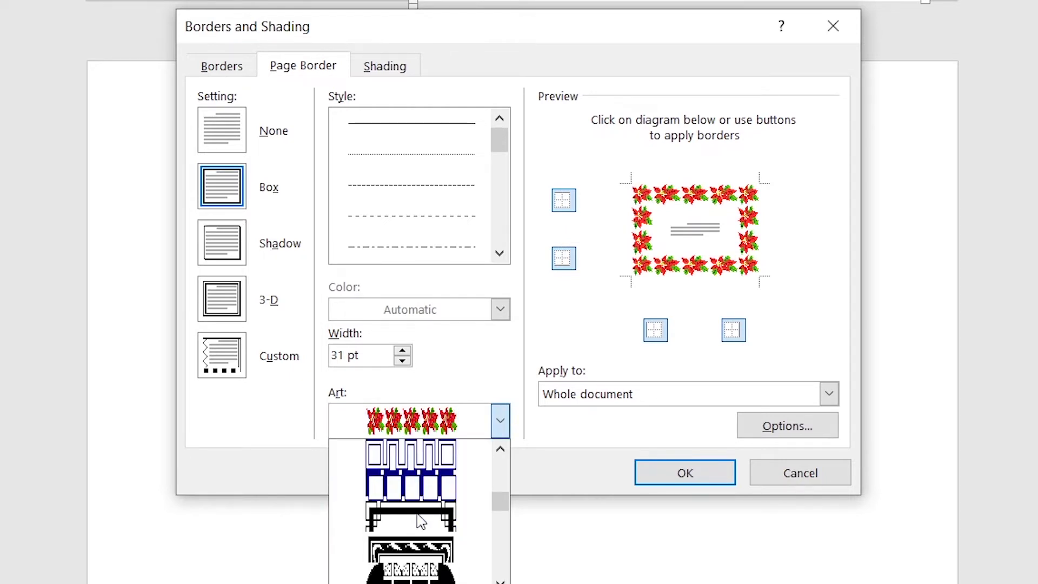
scroll(422, 520, down, 1)
scroll(421, 521, down, 1)
scroll(420, 519, down, 1)
scroll(418, 519, down, 2)
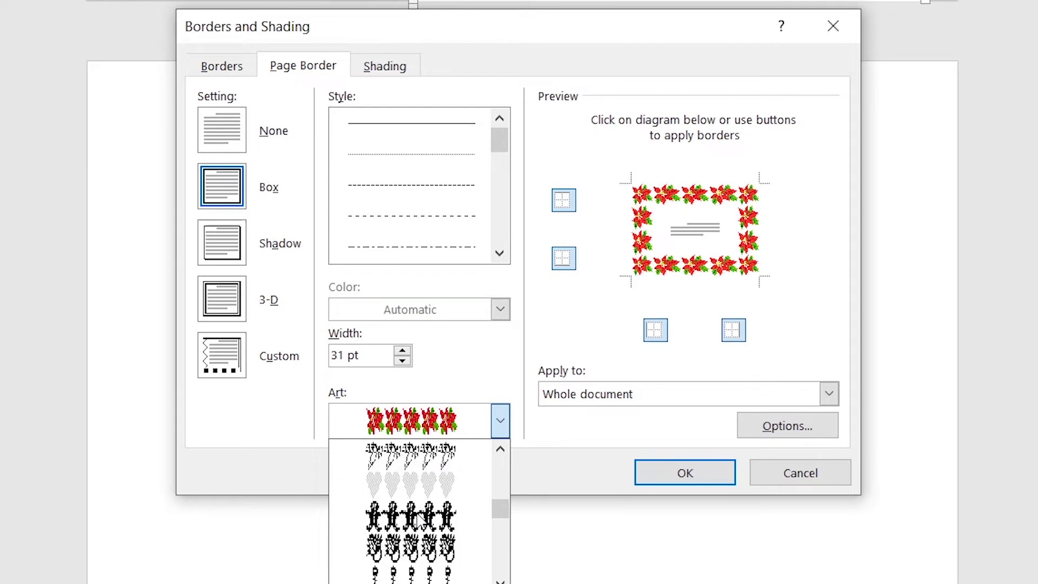
scroll(418, 519, down, 2)
scroll(419, 520, down, 2)
scroll(419, 520, down, 1)
scroll(419, 520, down, 2)
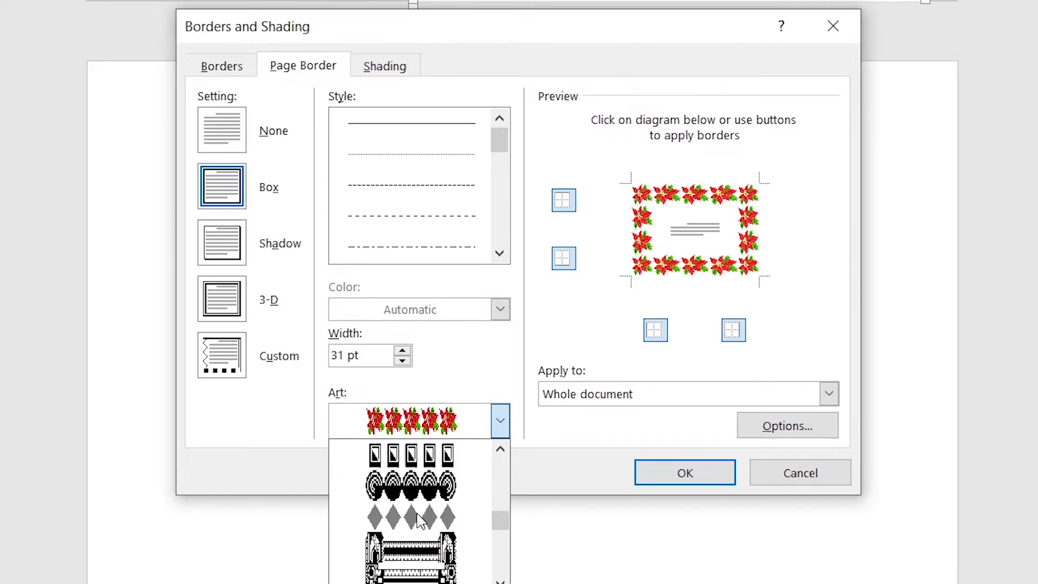
scroll(419, 520, down, 2)
scroll(420, 520, down, 2)
scroll(422, 520, down, 2)
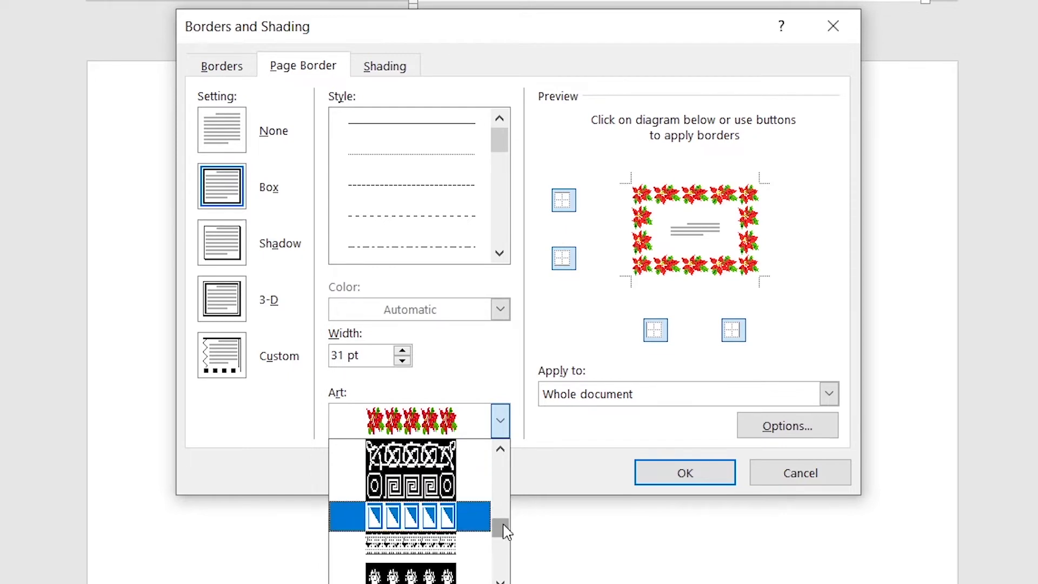
drag(505, 530, 504, 465)
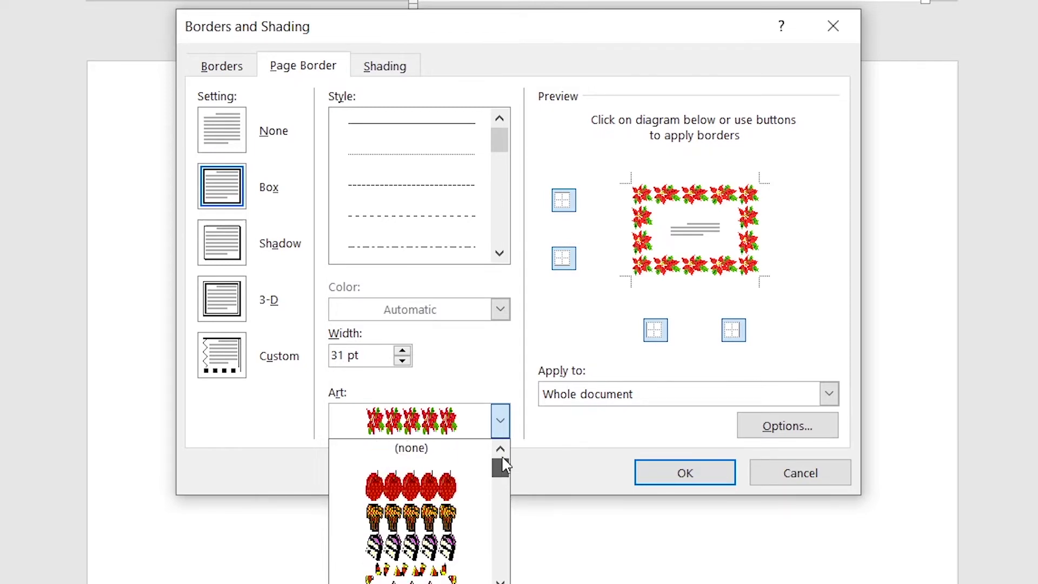
scroll(422, 519, down, 2)
click(427, 514)
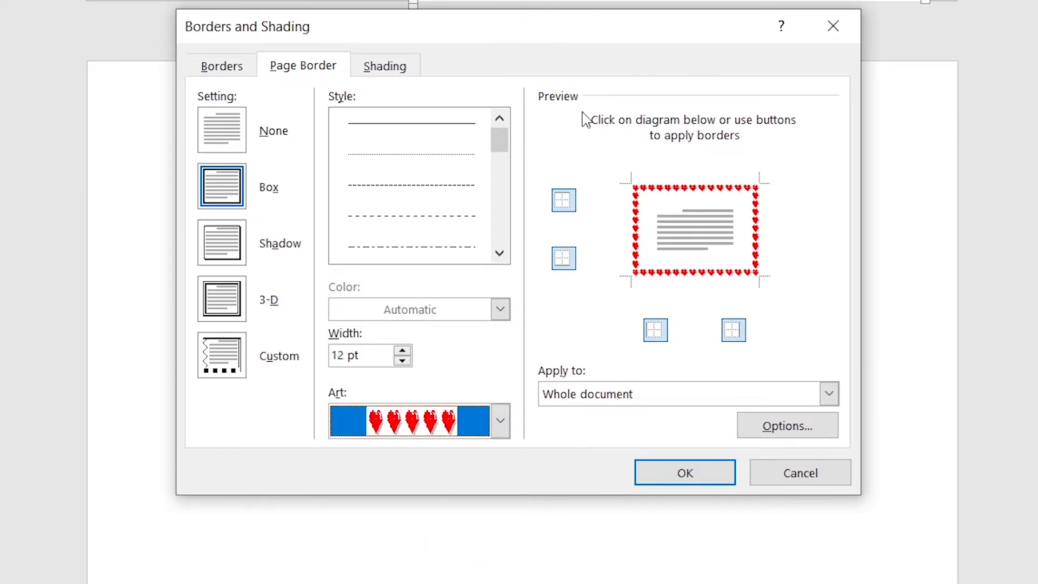
click(685, 473)
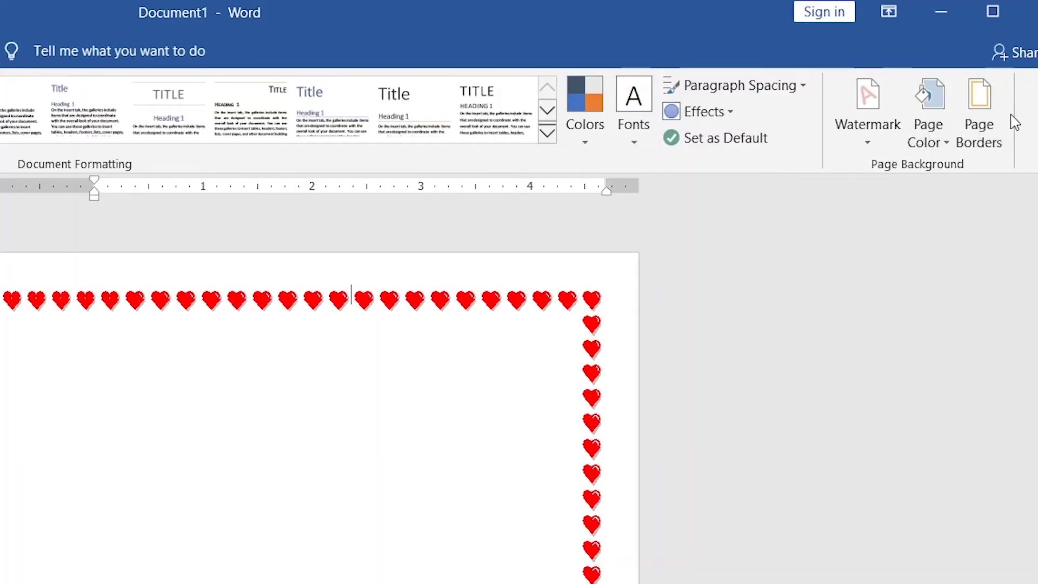
click(979, 108)
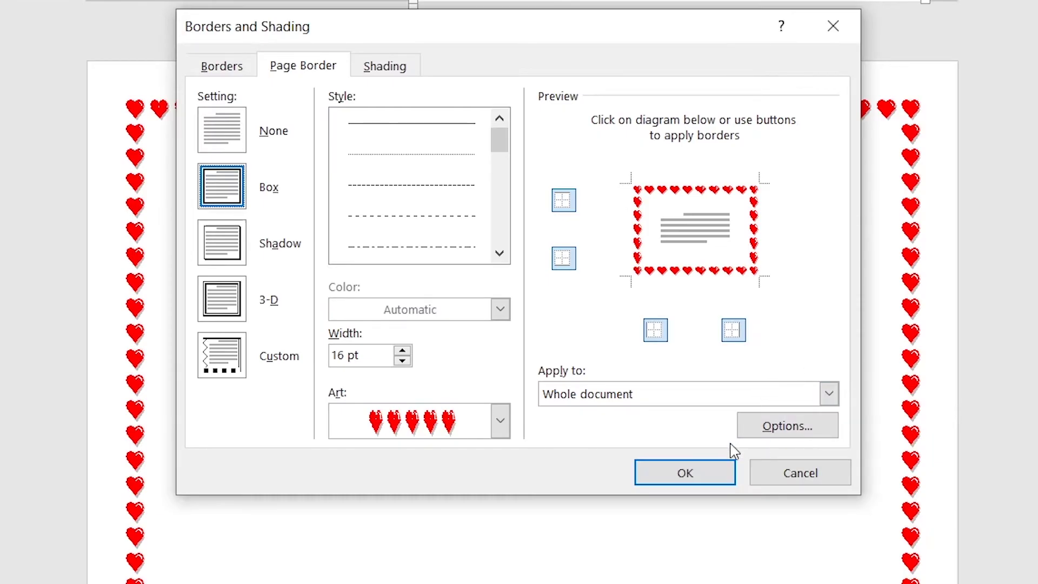
- Set the hearts border margins to 20 pt on top, bottom, left and right
click(801, 437)
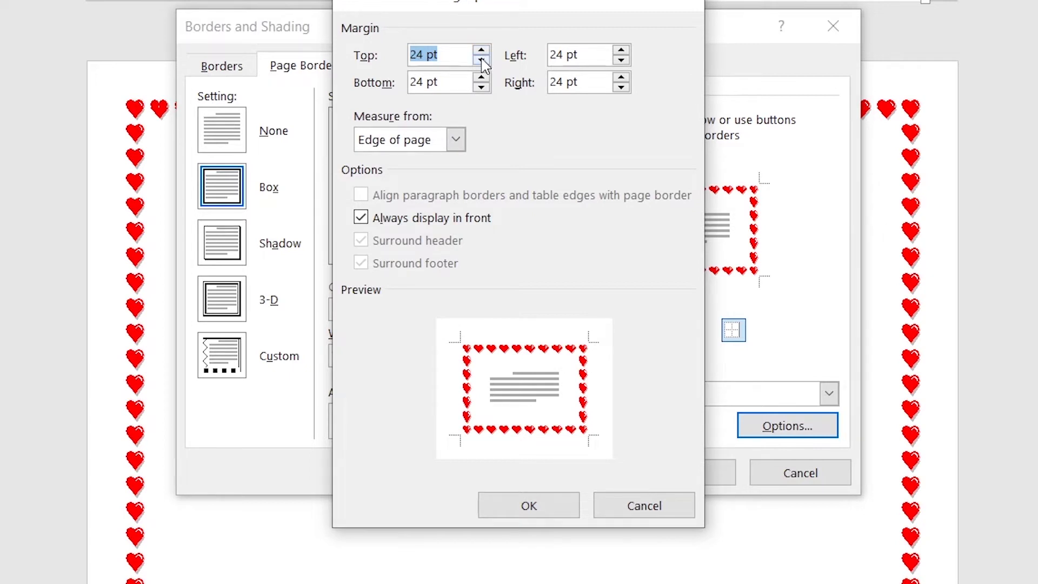
click(481, 60)
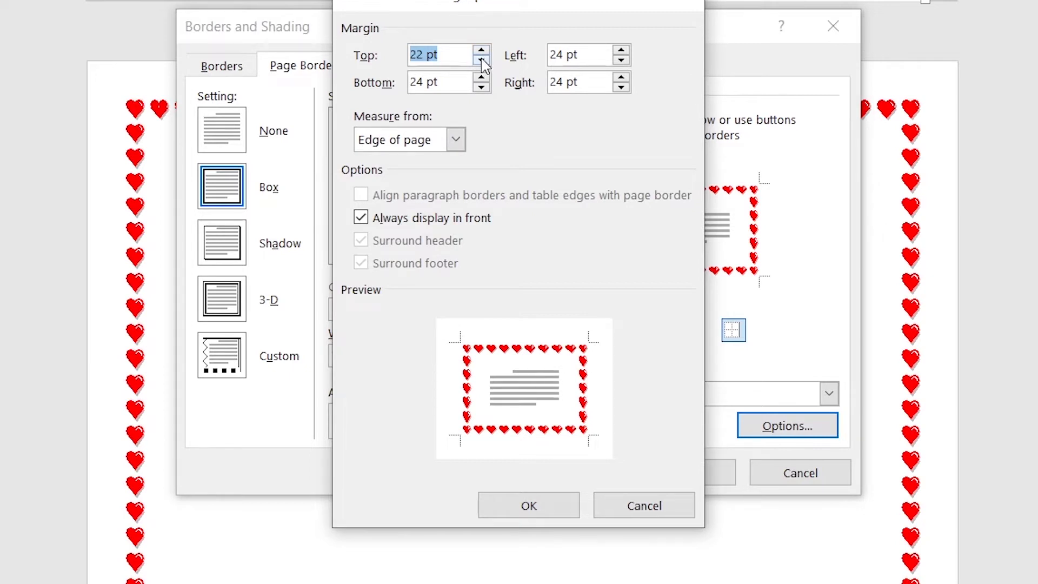
click(482, 59)
click(482, 88)
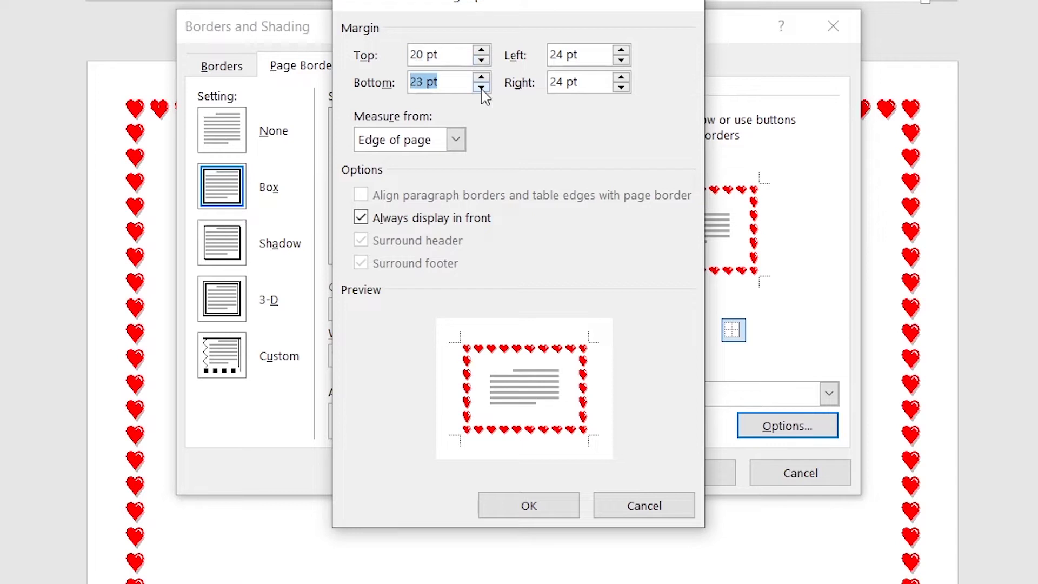
click(621, 59)
click(621, 60)
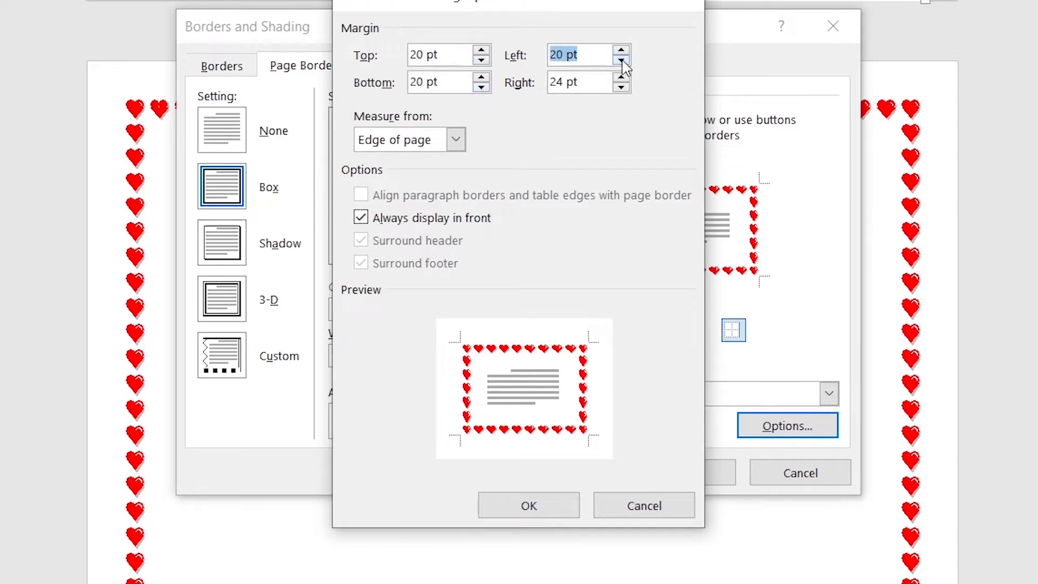
click(621, 87)
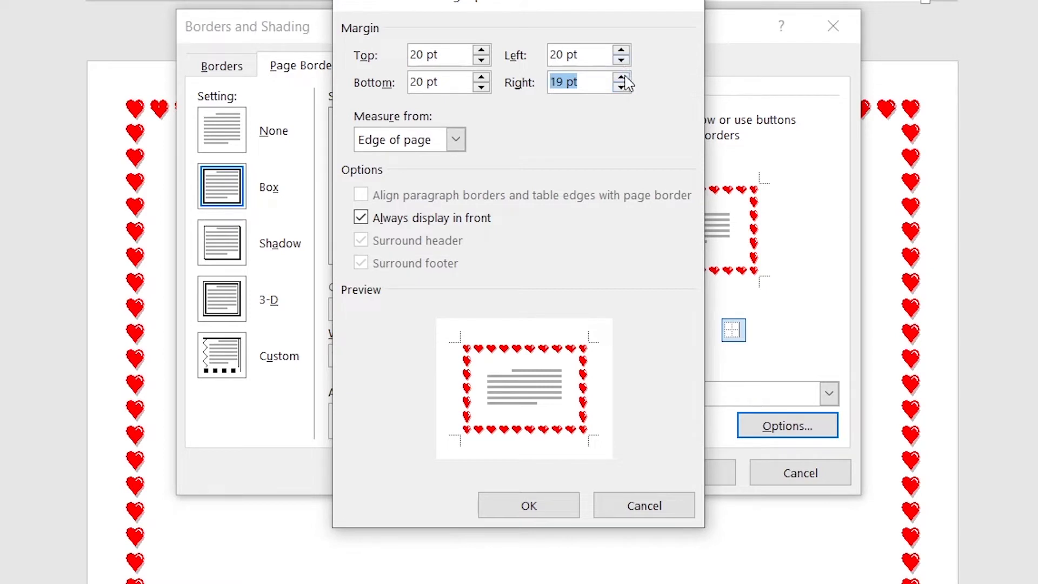
click(622, 77)
click(528, 505)
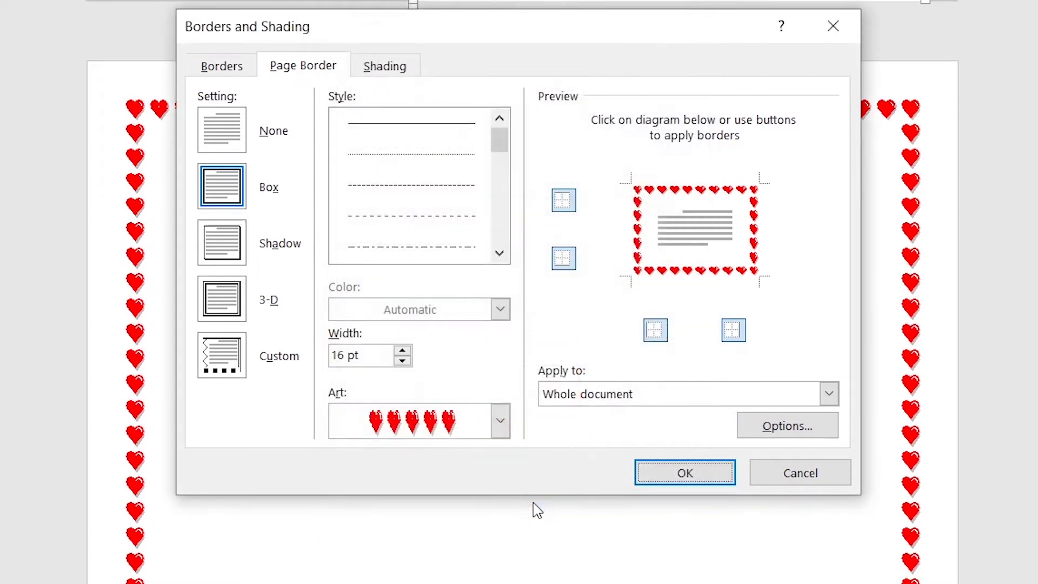
click(671, 474)
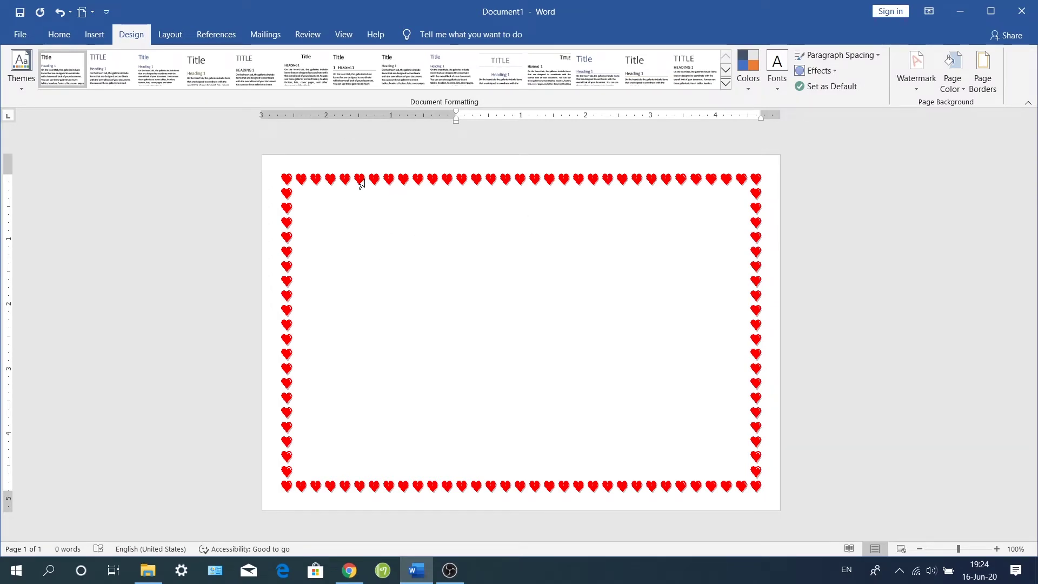
click(98, 39)
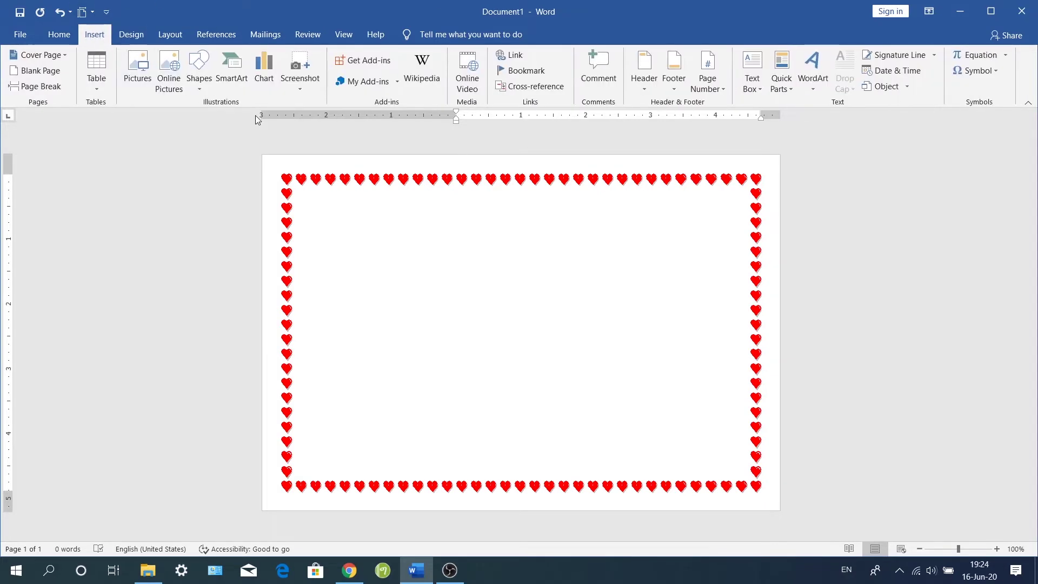
click(199, 71)
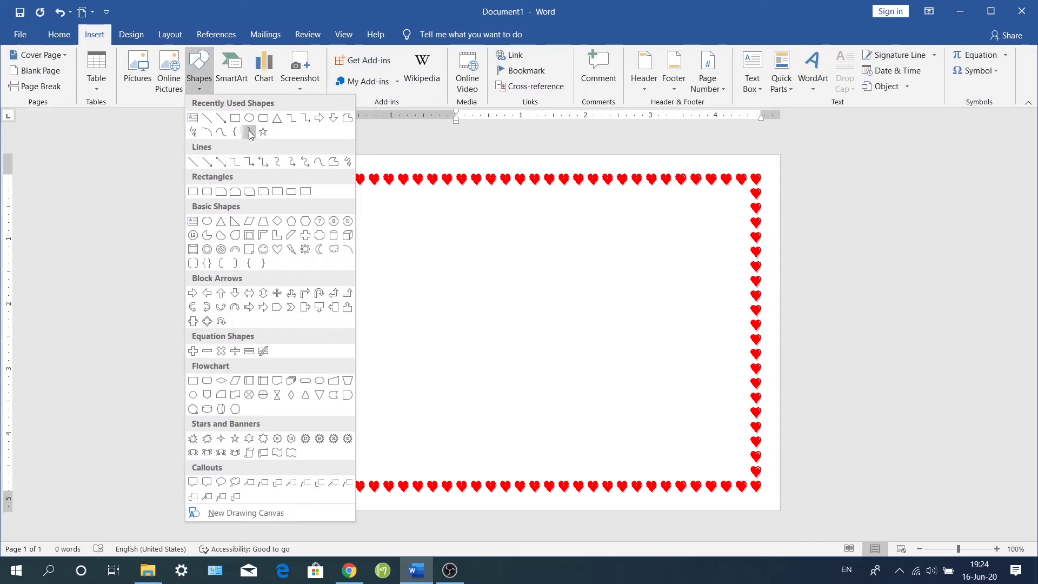
- Draw a white, thin green-outlined rectangle about 5.14 by 7.58 inches over the hearts border
click(235, 118)
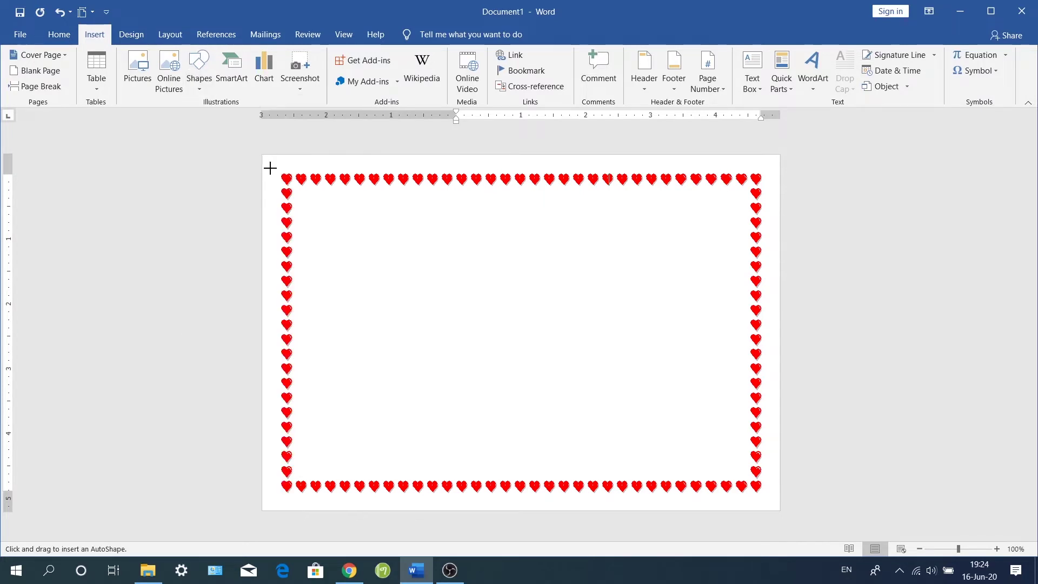
drag(271, 168, 771, 502)
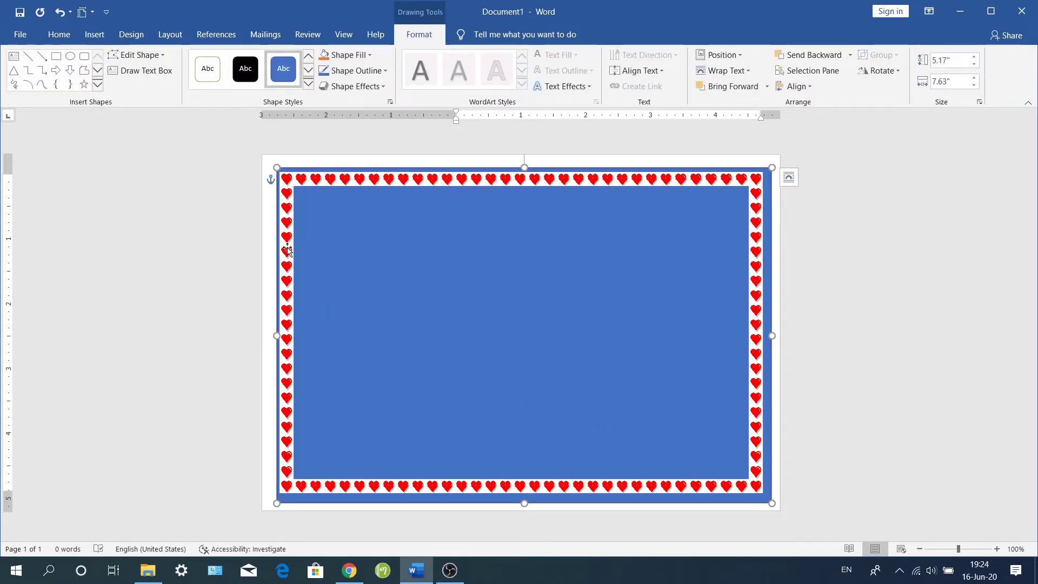
drag(277, 167, 277, 165)
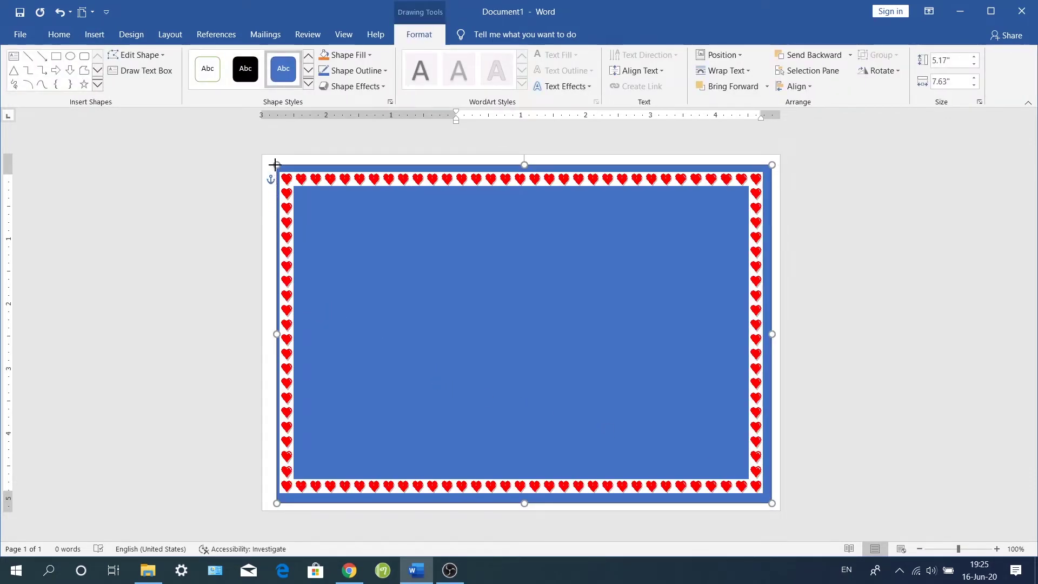
click(206, 69)
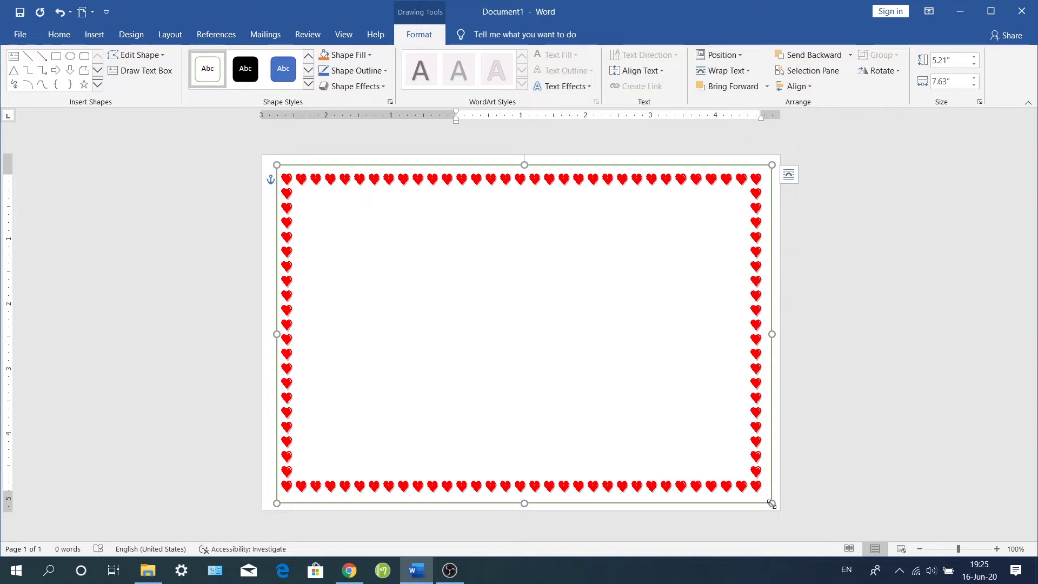
drag(771, 503, 768, 499)
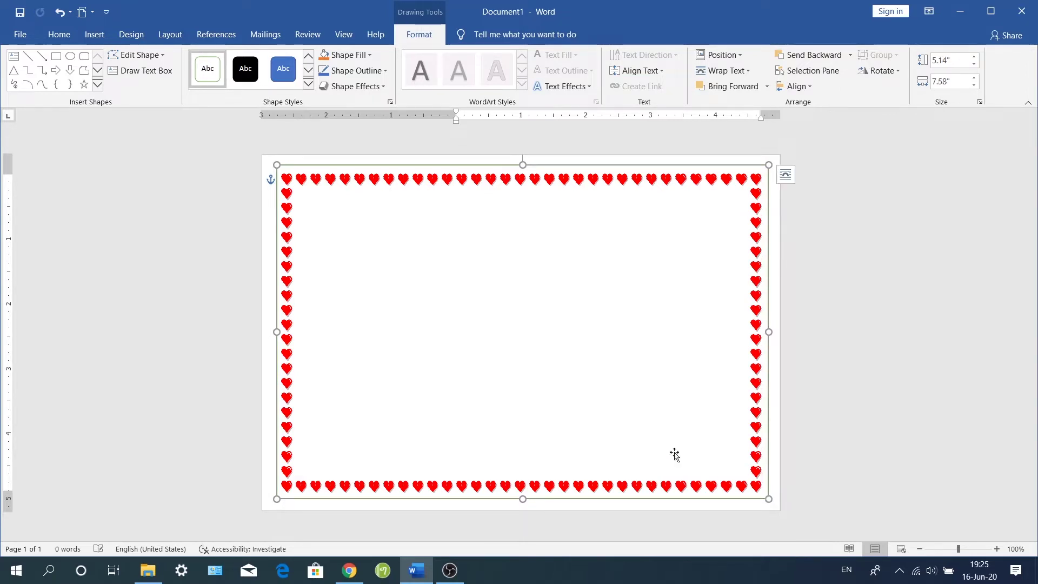
key(Left)
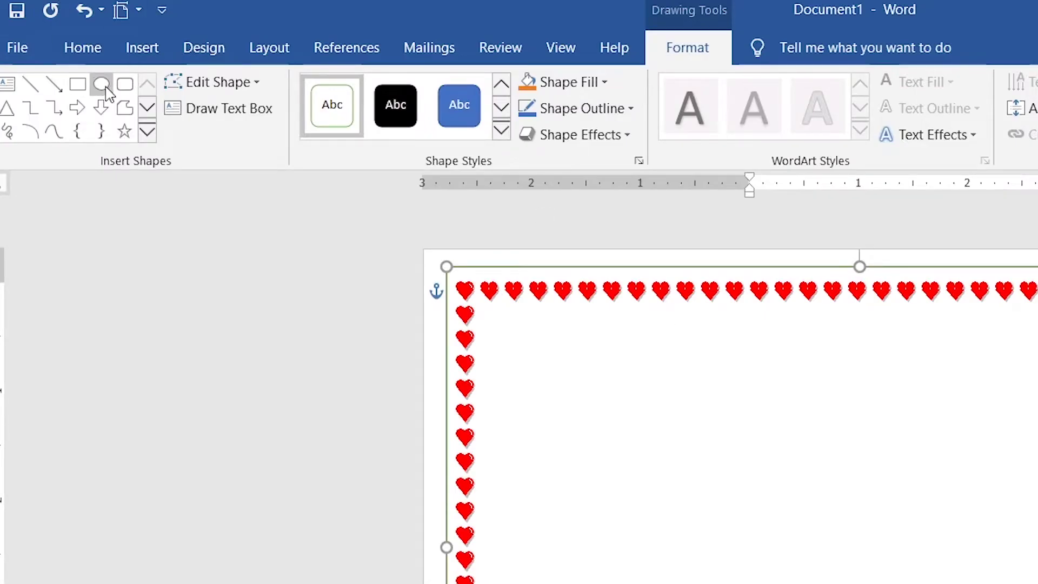
- Draw a 4.46 by 6.88 inch rounded rectangle inside the border, styled white with green outline
click(133, 50)
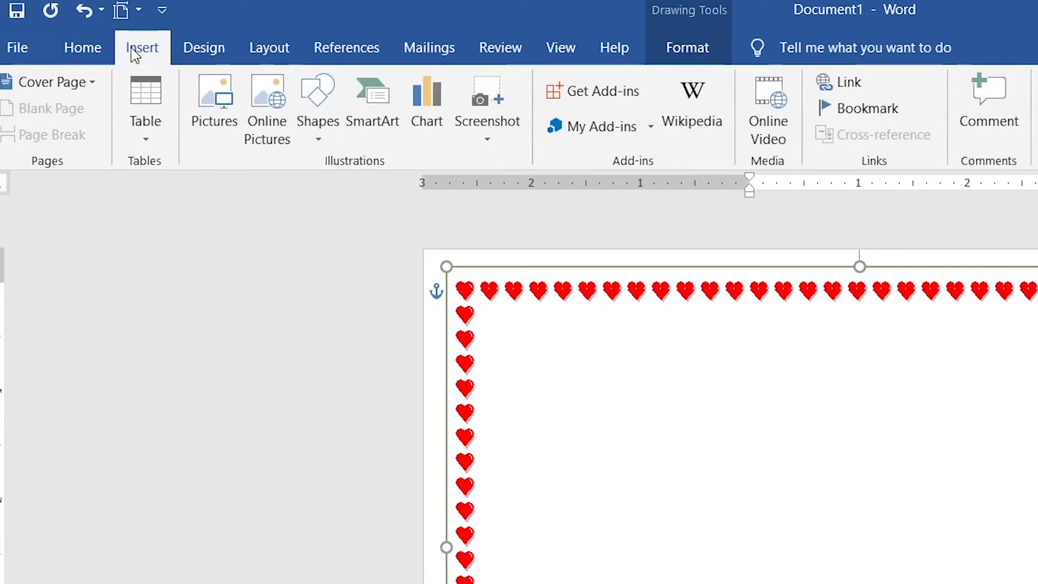
click(86, 53)
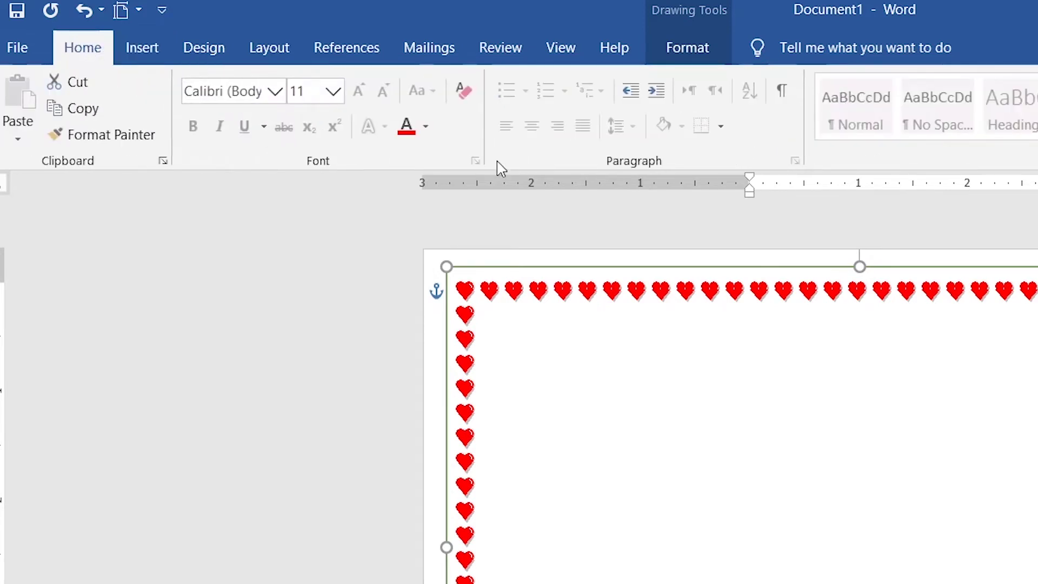
click(150, 51)
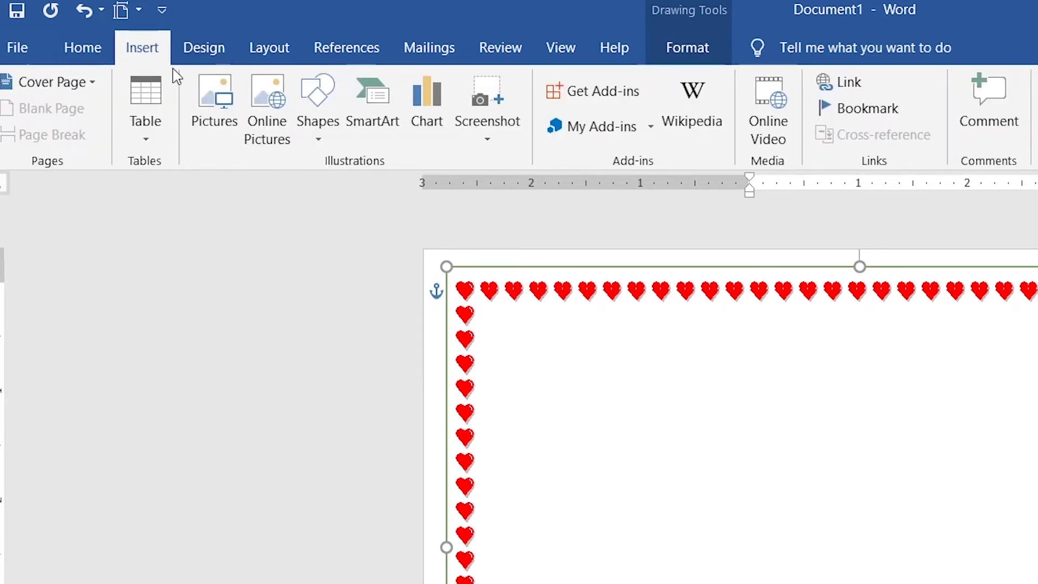
click(319, 102)
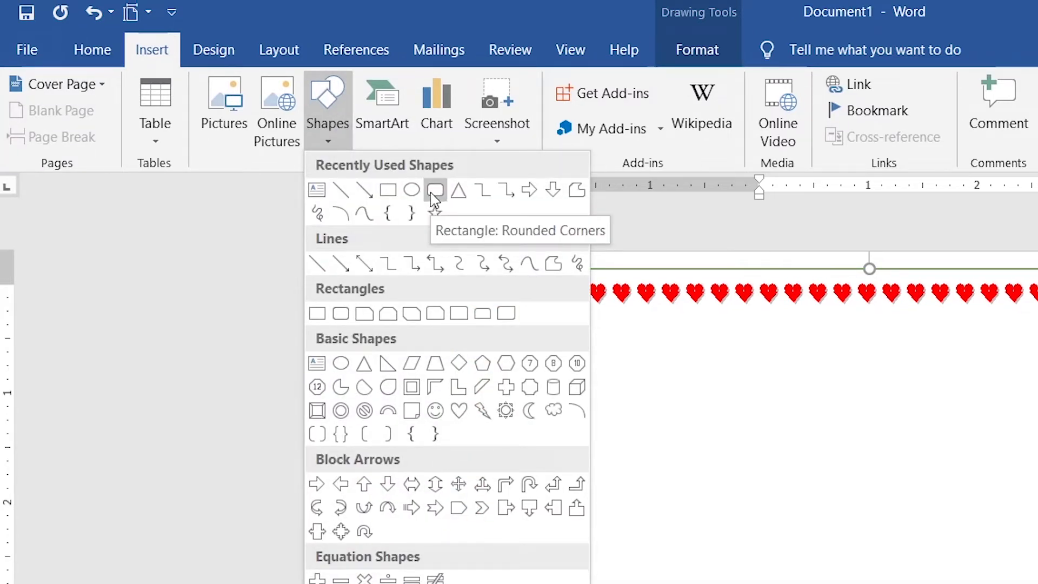
click(434, 190)
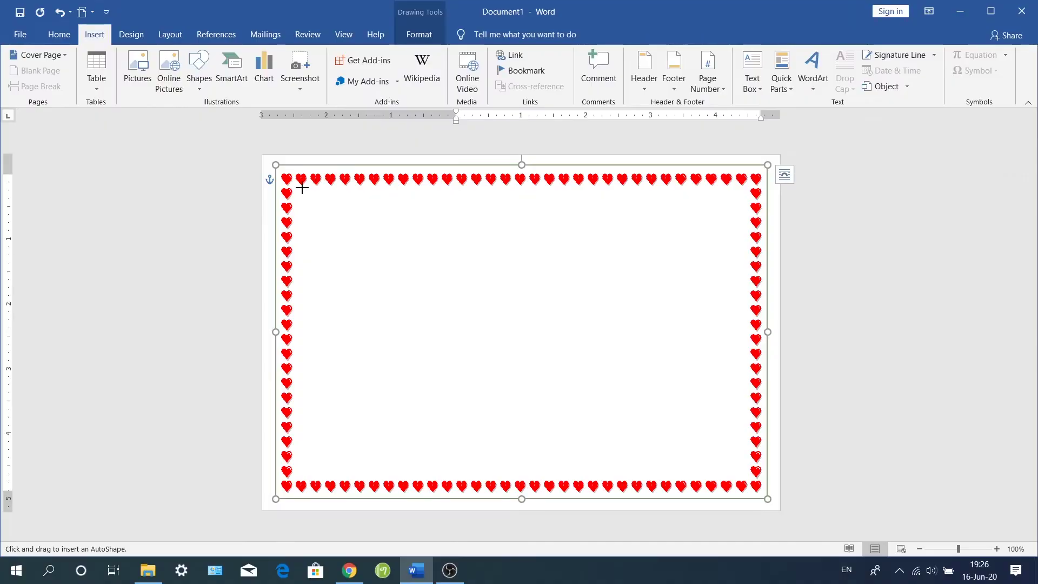
mouse_move(301, 187)
mouse_down()
mouse_move(712, 467)
mouse_move(749, 478)
mouse_up()
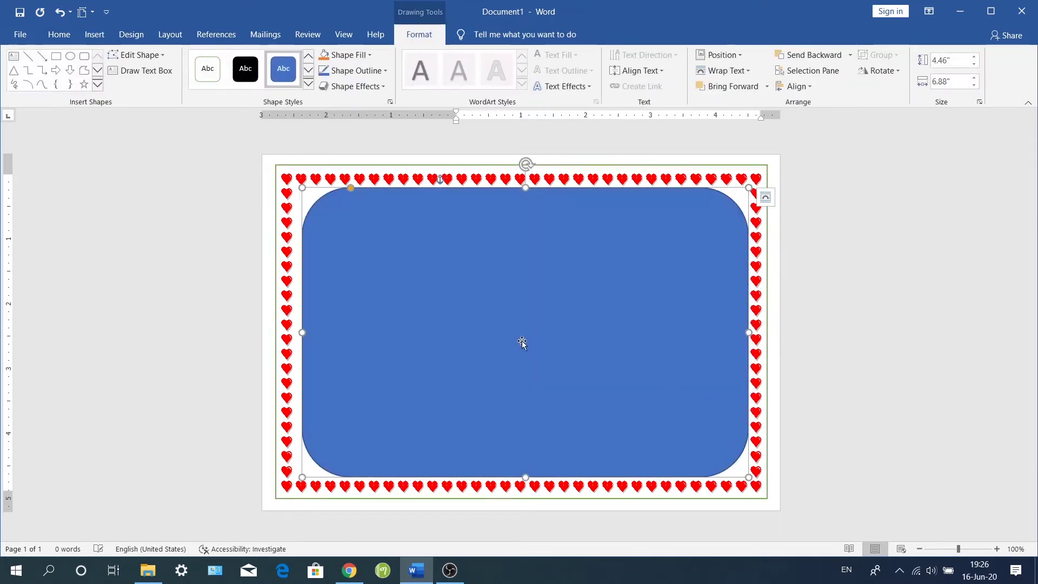
click(205, 70)
- Shift the rounded rectangle left, widen it to 6.98 inches, and reduce its corner rounding
drag(480, 337, 440, 357)
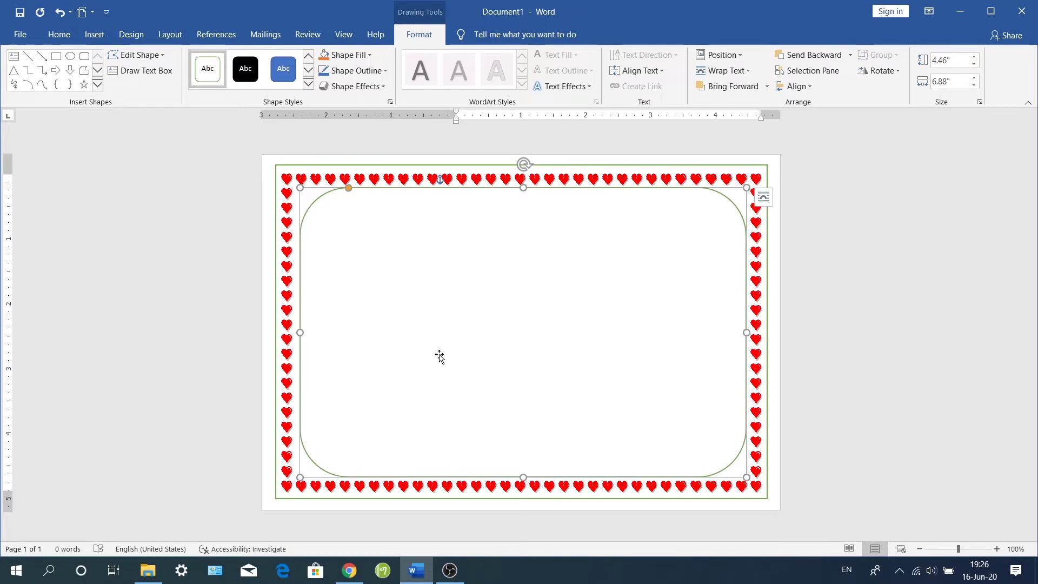
key(Left)
key(Left)
key(Left)
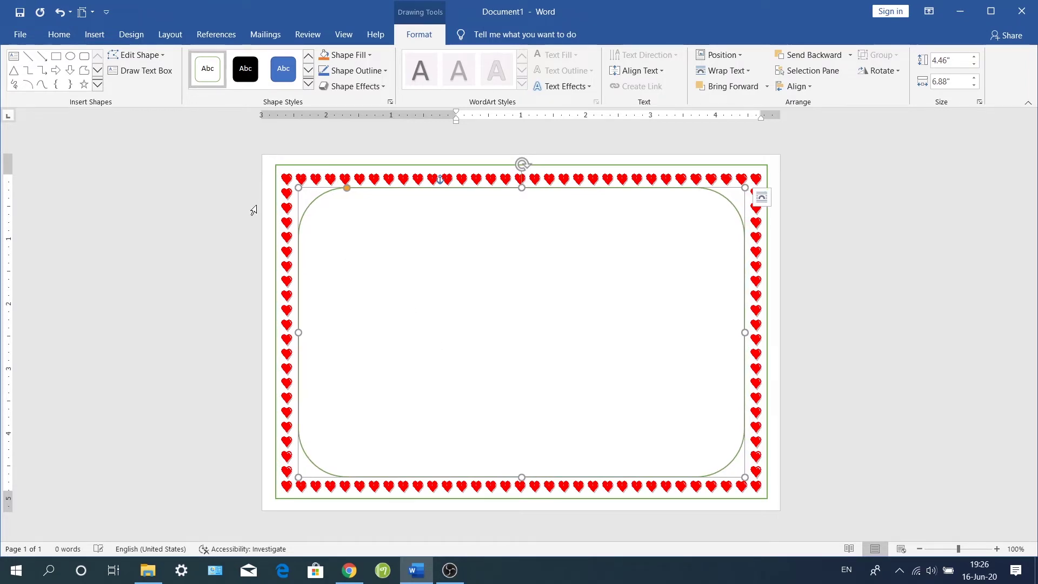
key(Left)
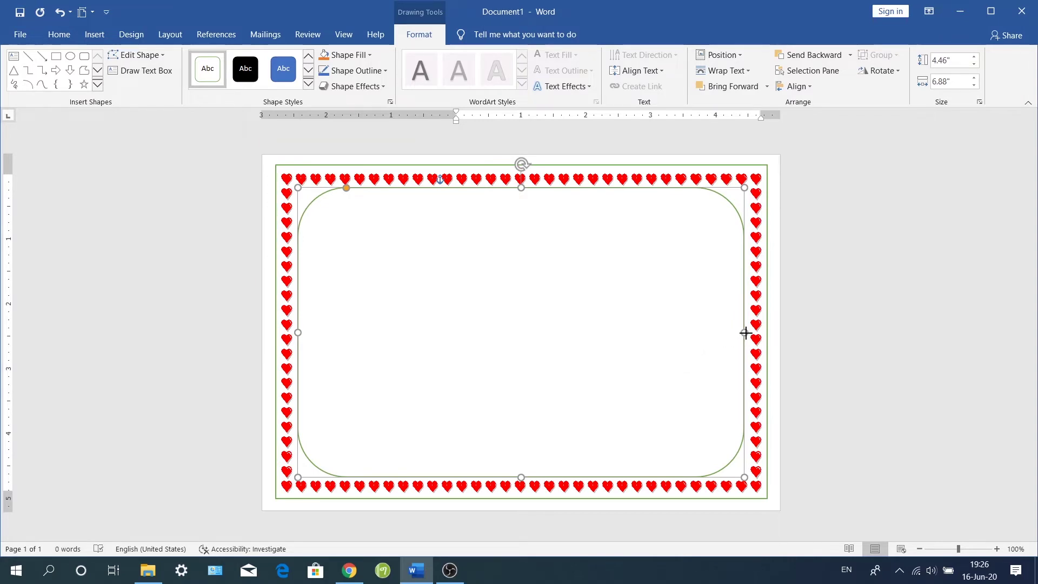
drag(744, 333, 748, 332)
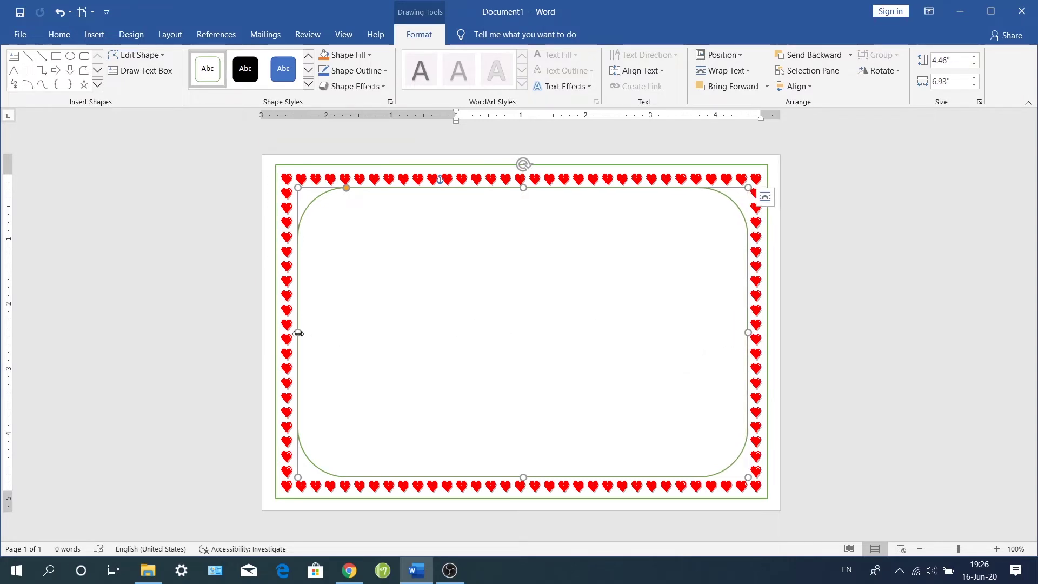
drag(298, 333, 295, 332)
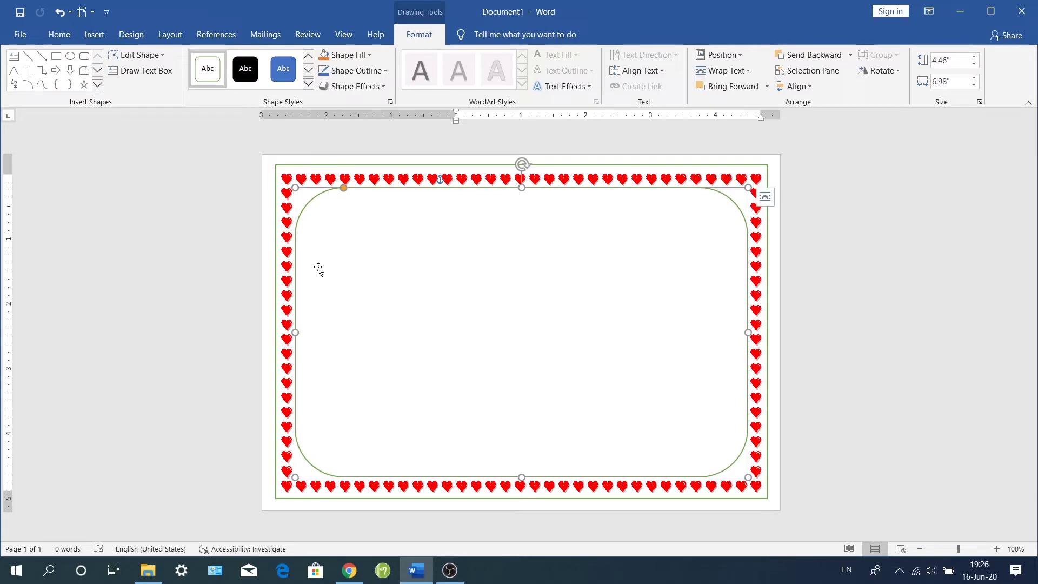
drag(344, 188, 319, 191)
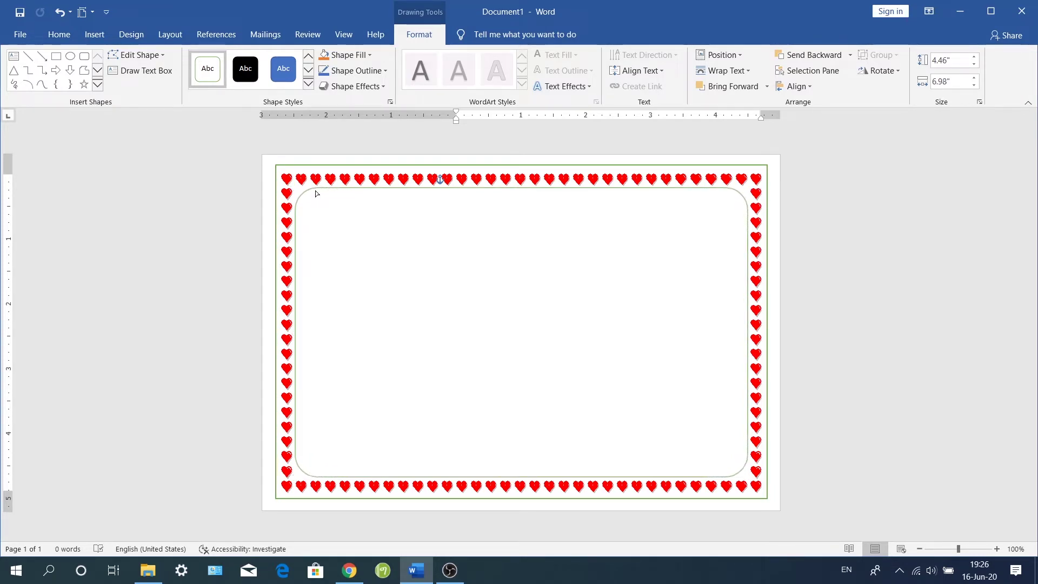
drag(317, 193, 306, 190)
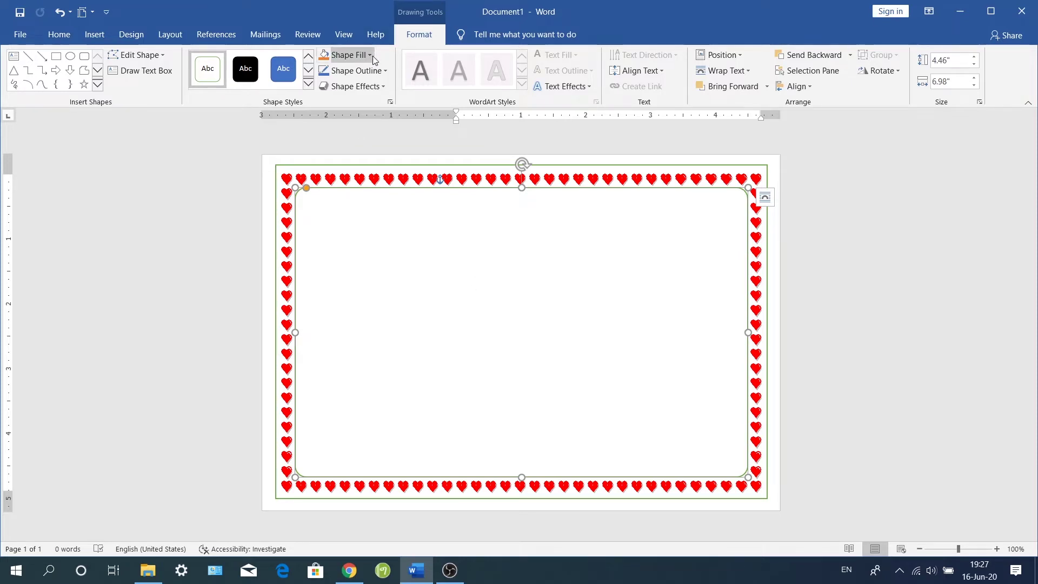
- Give the outer rectangle a red fill and a 2¼ pt black outline
click(322, 170)
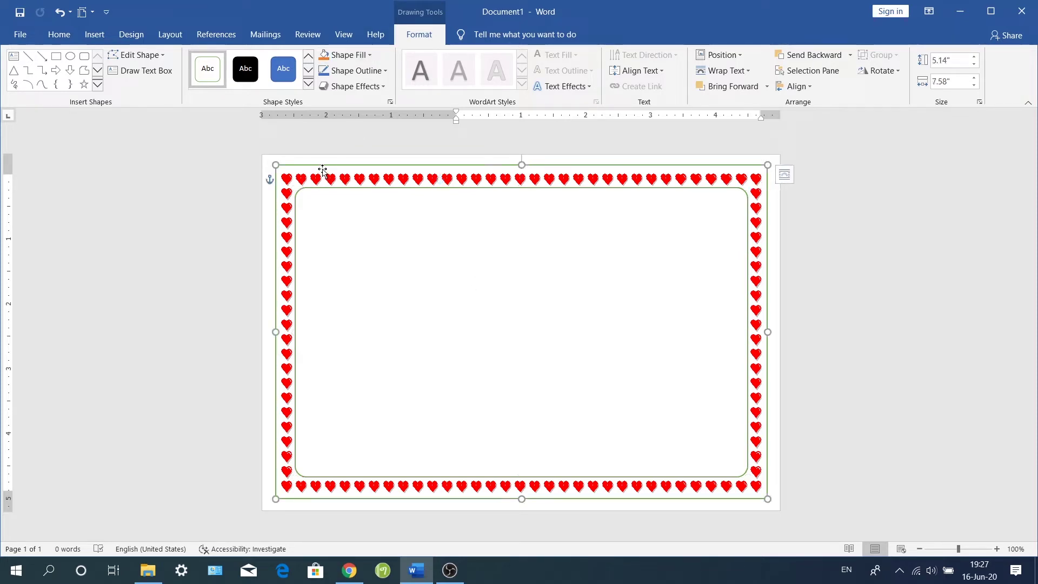
click(371, 54)
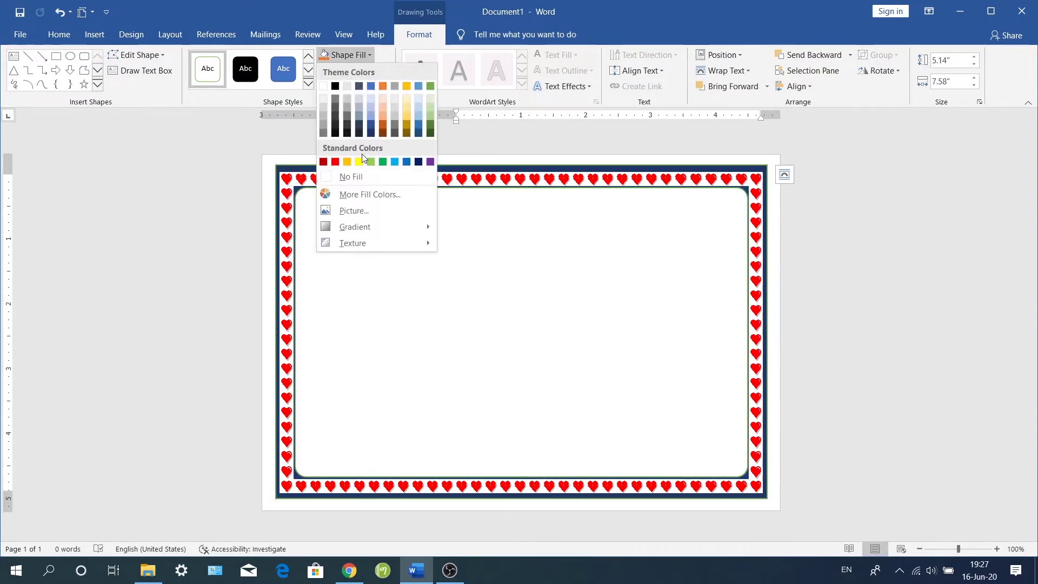
click(335, 161)
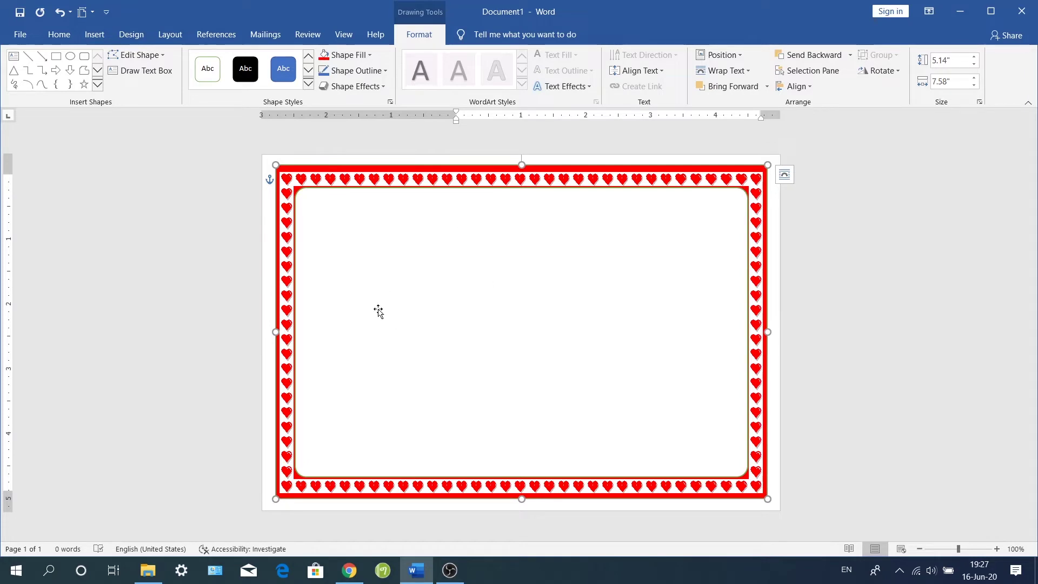
click(386, 71)
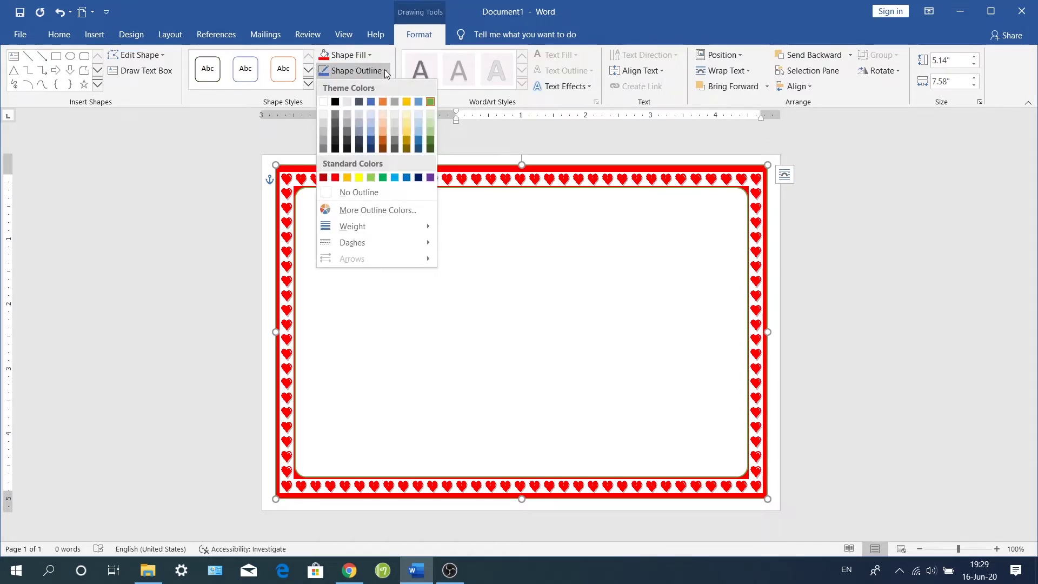
mouse_move(351, 226)
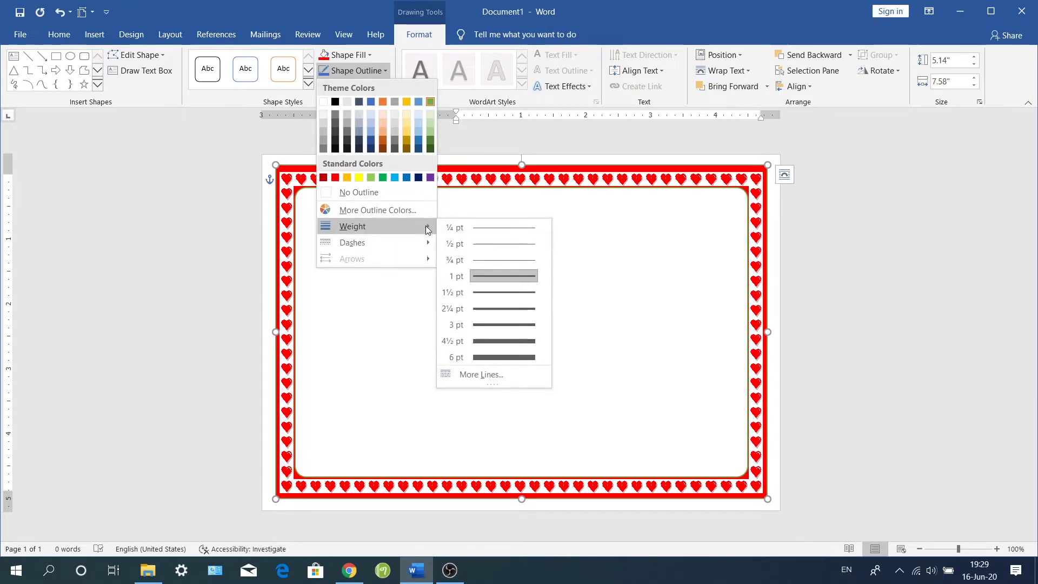
click(494, 309)
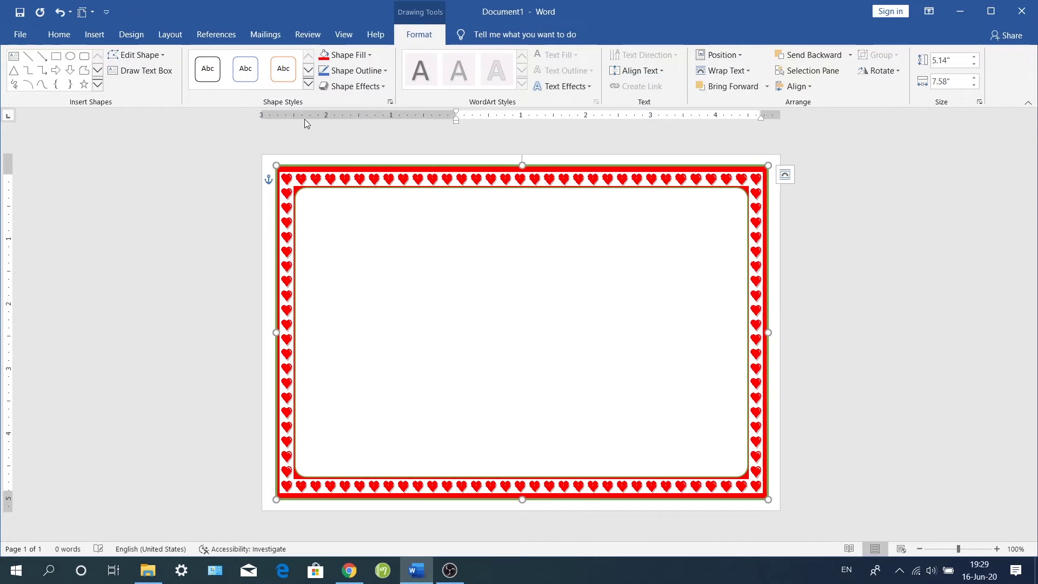
click(354, 70)
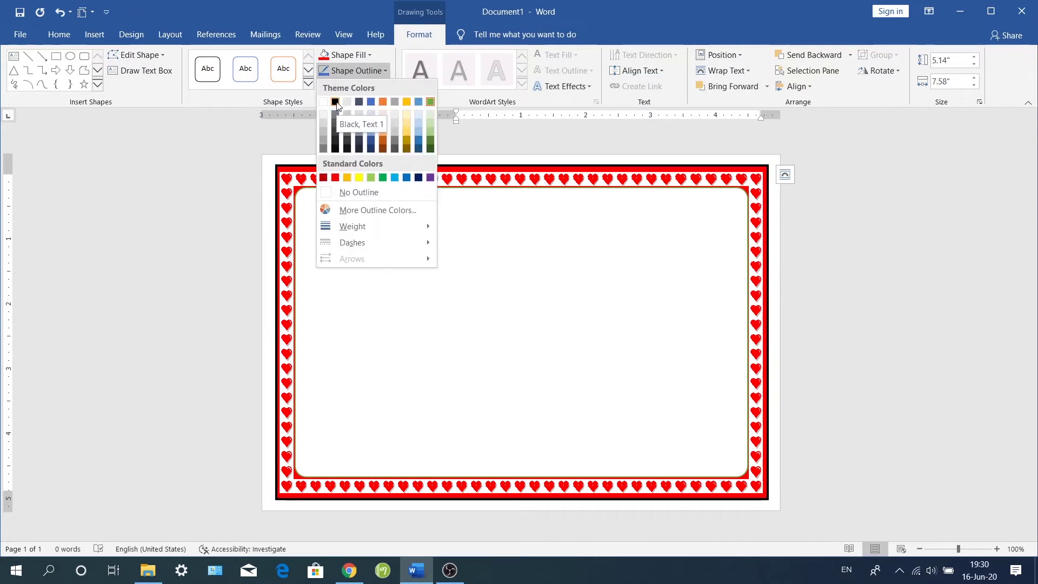
click(336, 102)
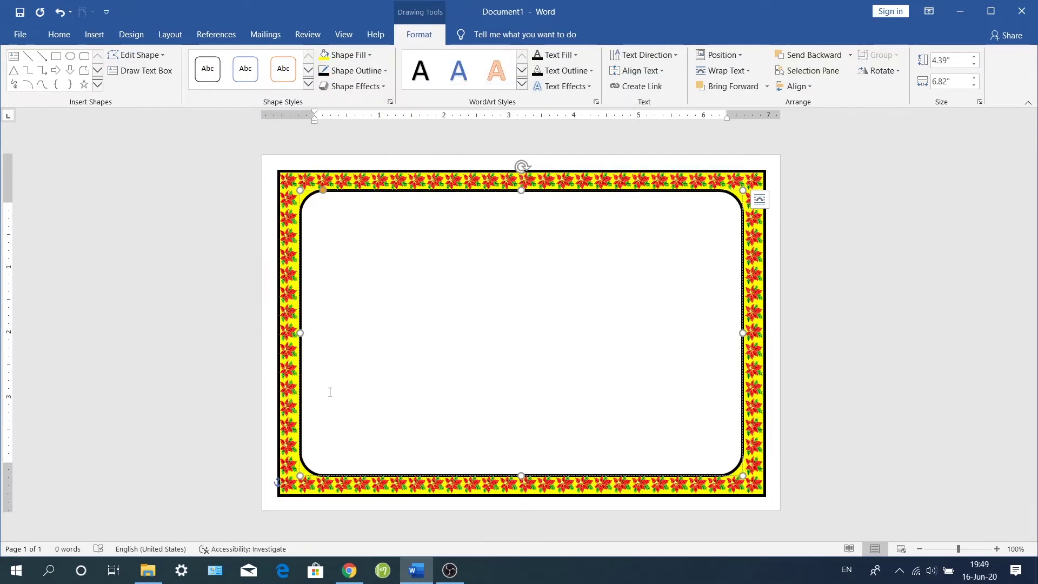
- Type the Amharic title 'ደሴና ፍቅርን ሰላምን' at the top of the rounded panel and select it
right_click(388, 238)
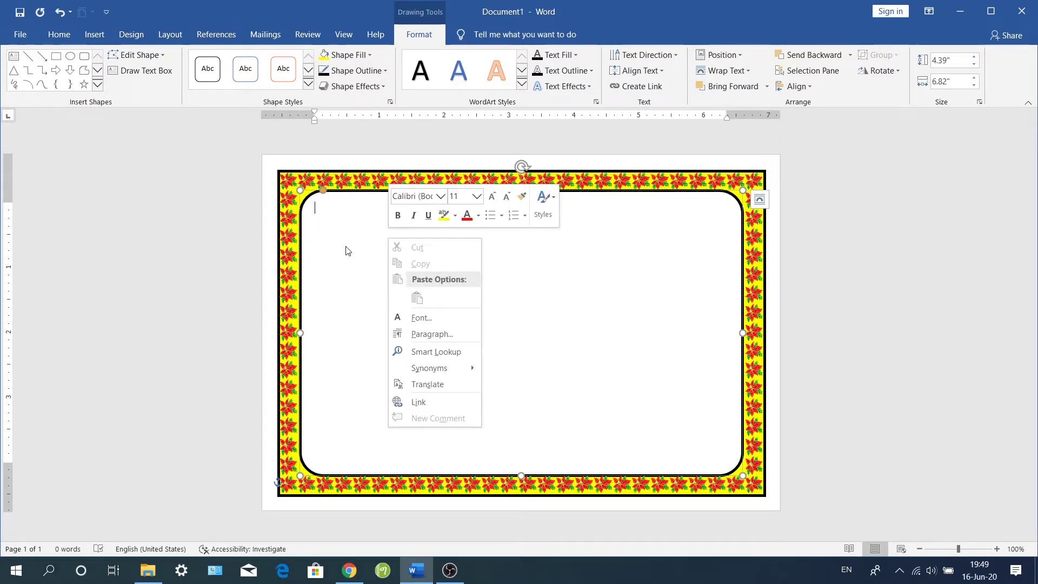
click(344, 224)
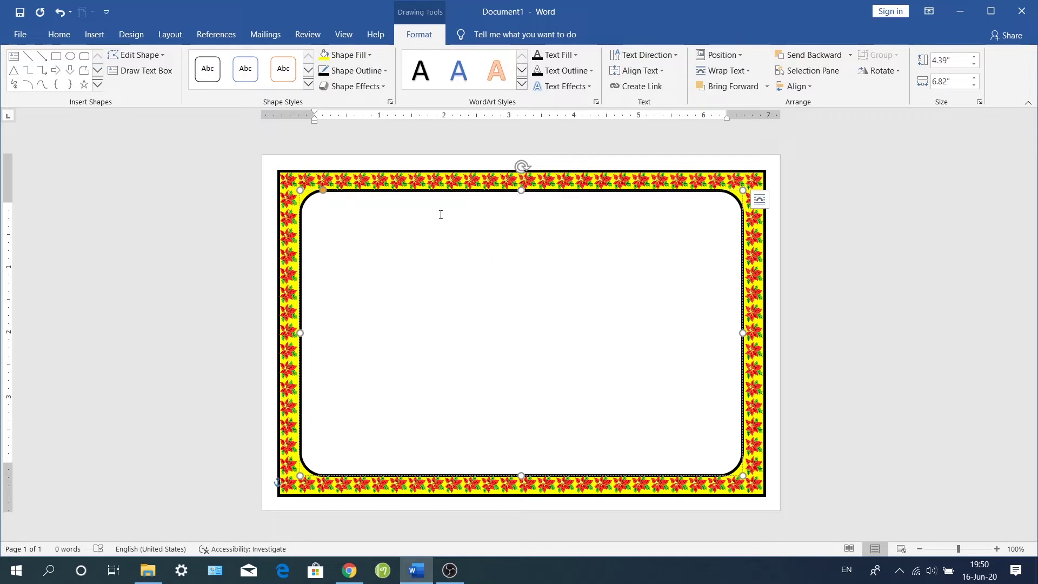
text(ደሴ)
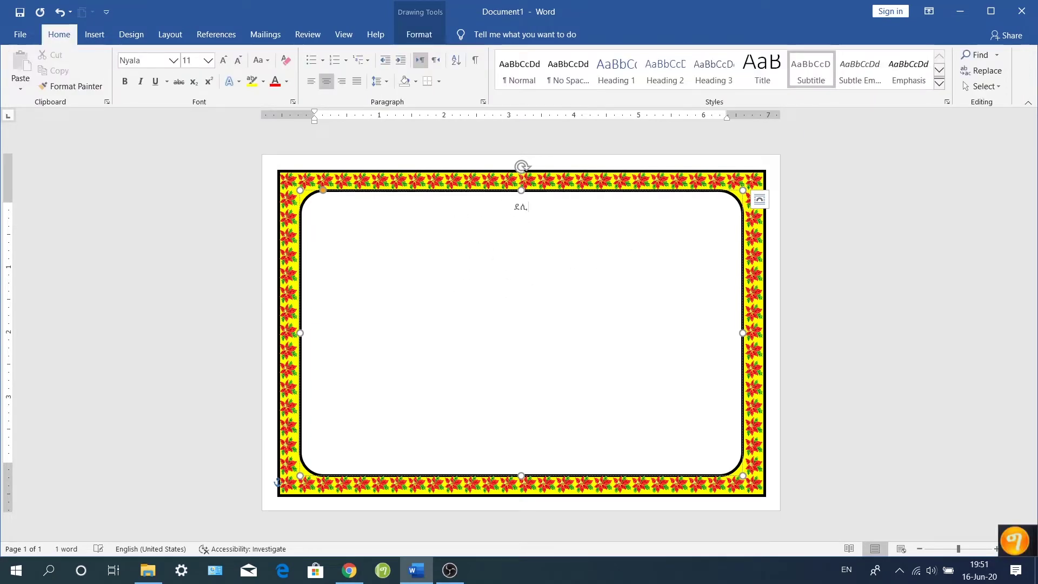
text(ና ፍ)
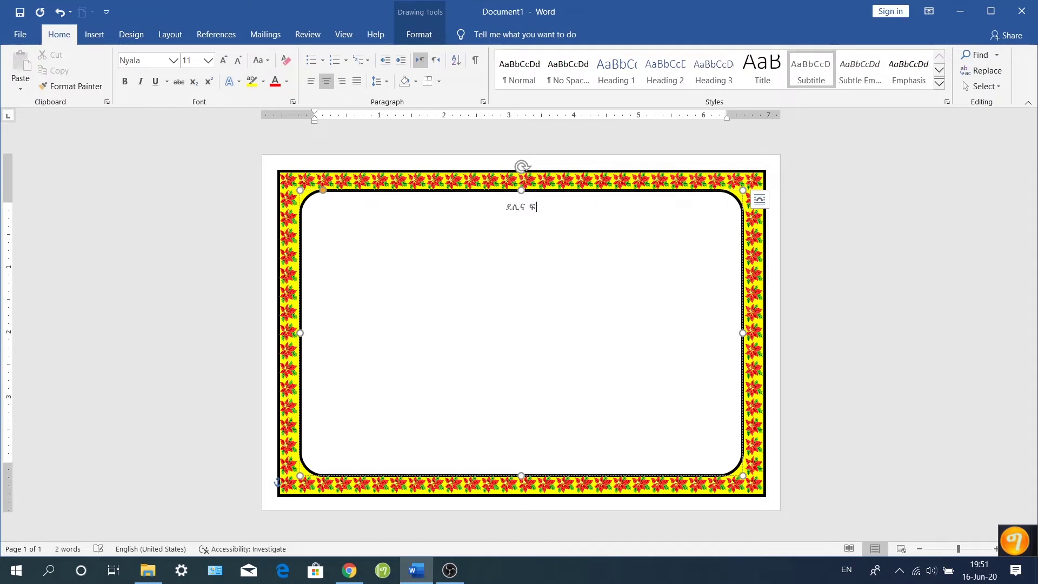
text(ቅር)
text(ን ሰላ)
text(ምን)
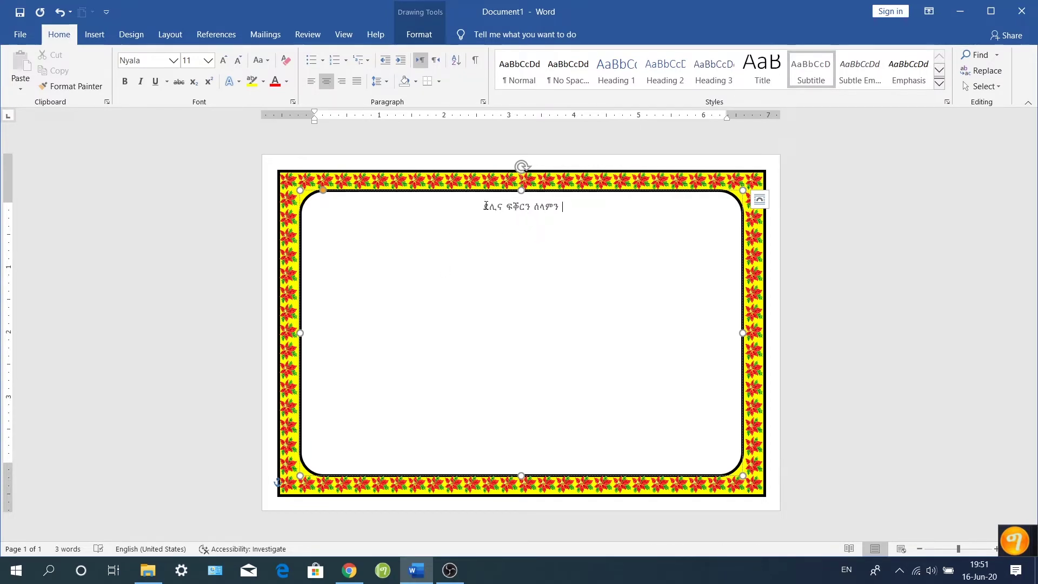
drag(486, 206, 572, 206)
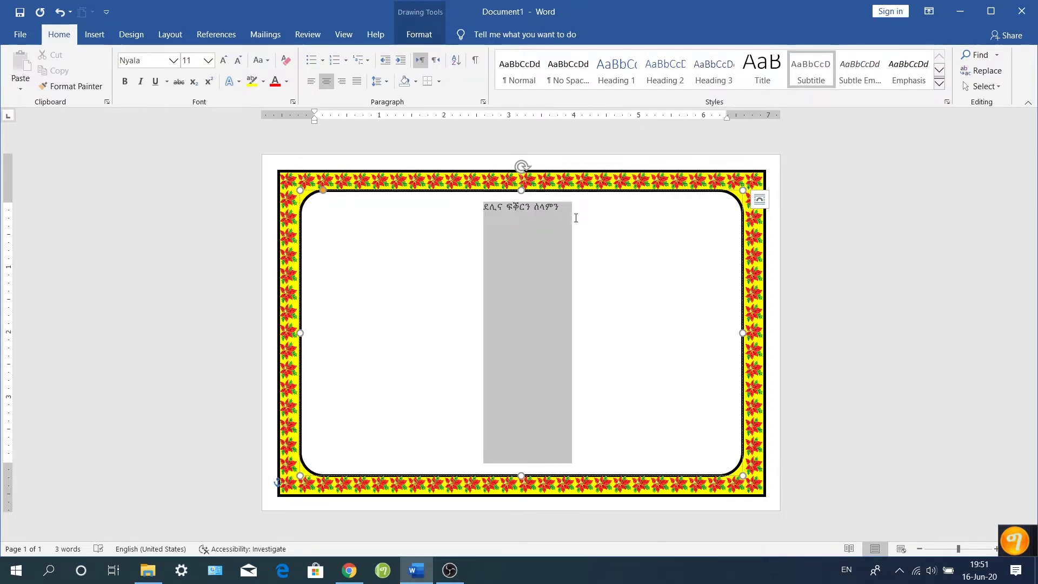
- Enlarge the Amharic title to 22 pt, then make it bold and underlined
click(223, 60)
click(223, 60)
click(223, 60)
click(223, 60)
click(223, 60)
click(224, 60)
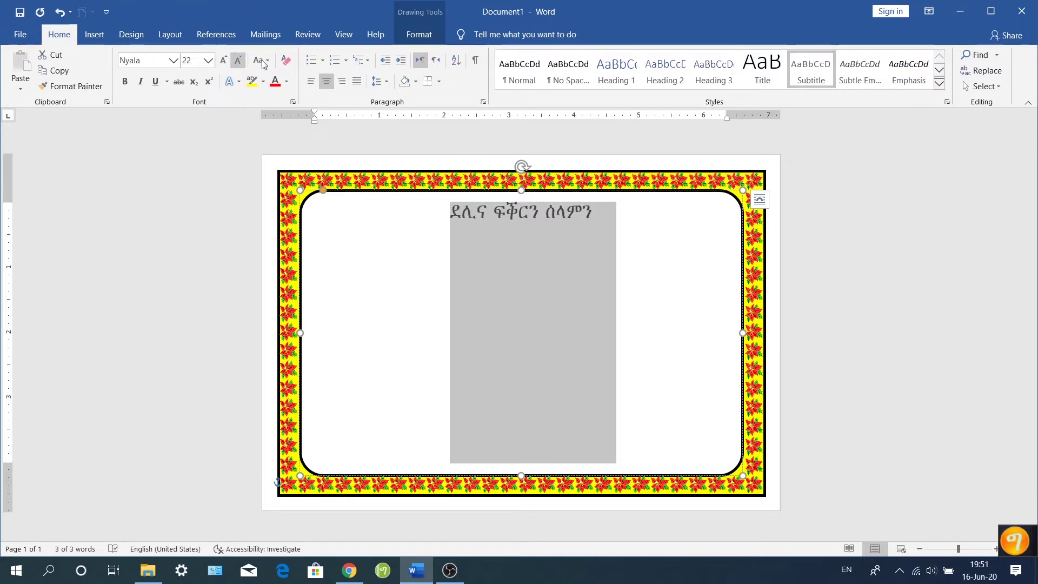
click(128, 83)
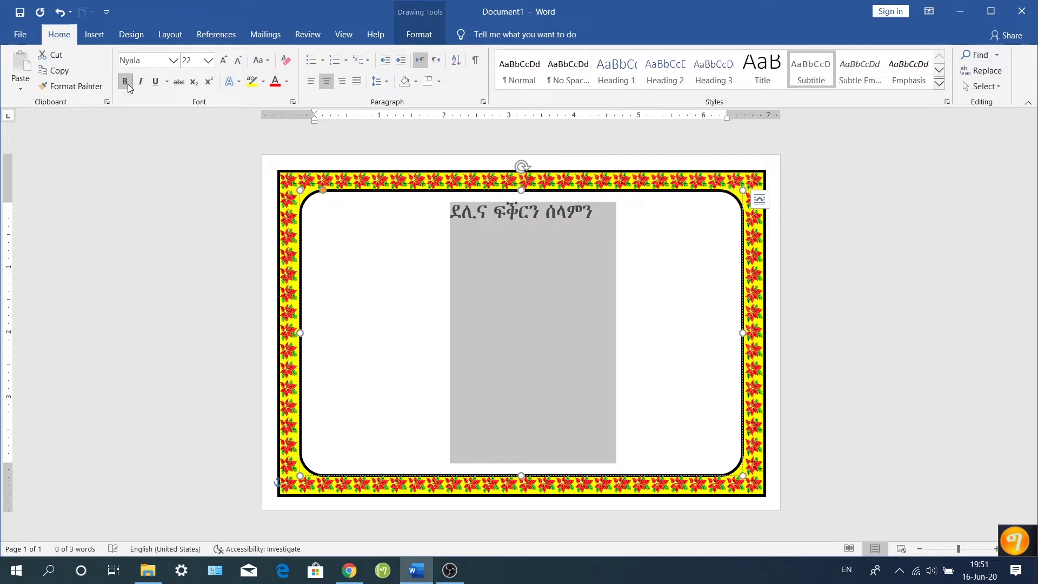
click(654, 246)
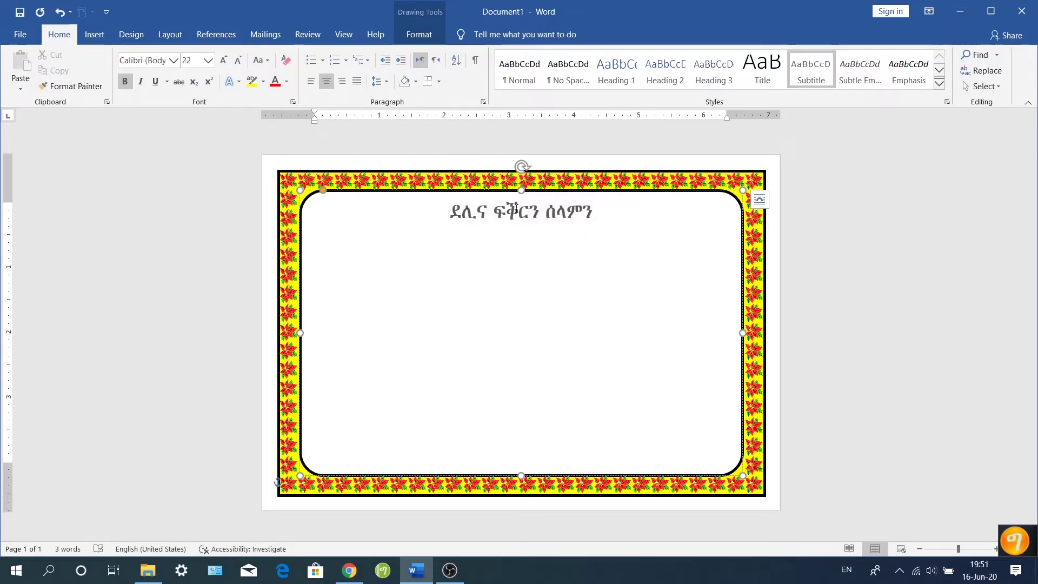
key(Home)
click(156, 81)
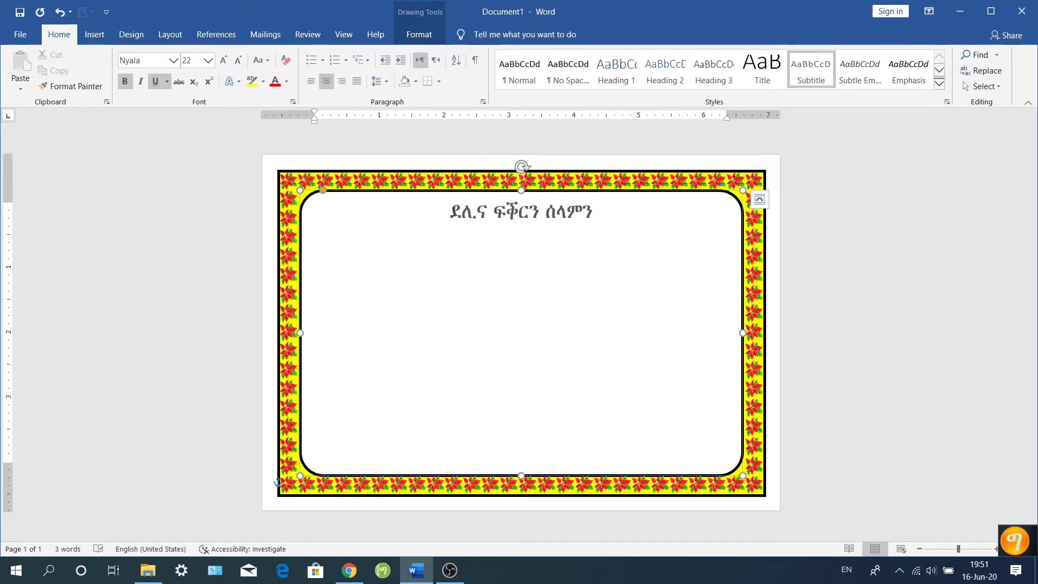
key(ctrl+a)
click(154, 81)
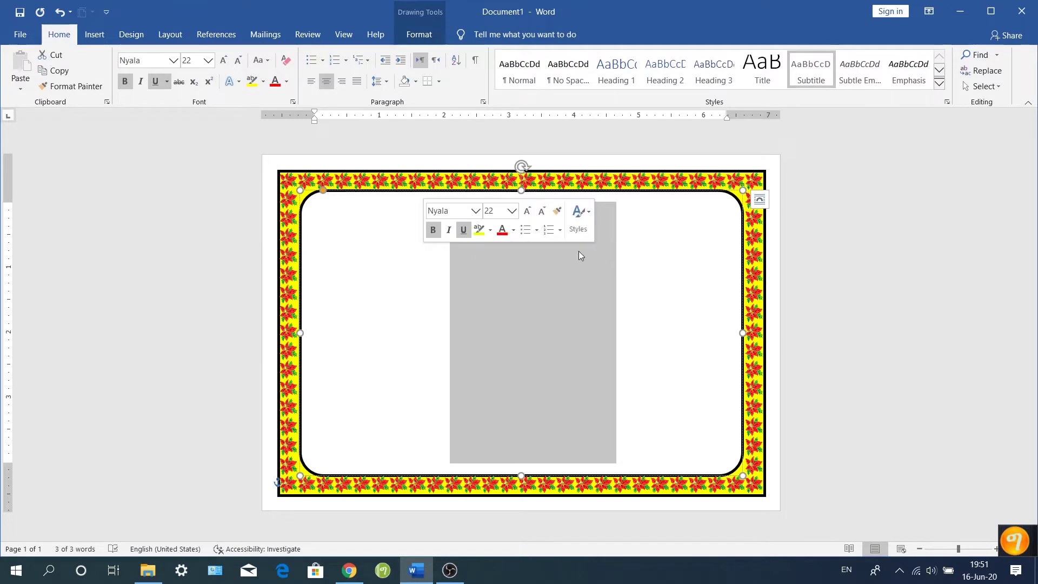
click(609, 224)
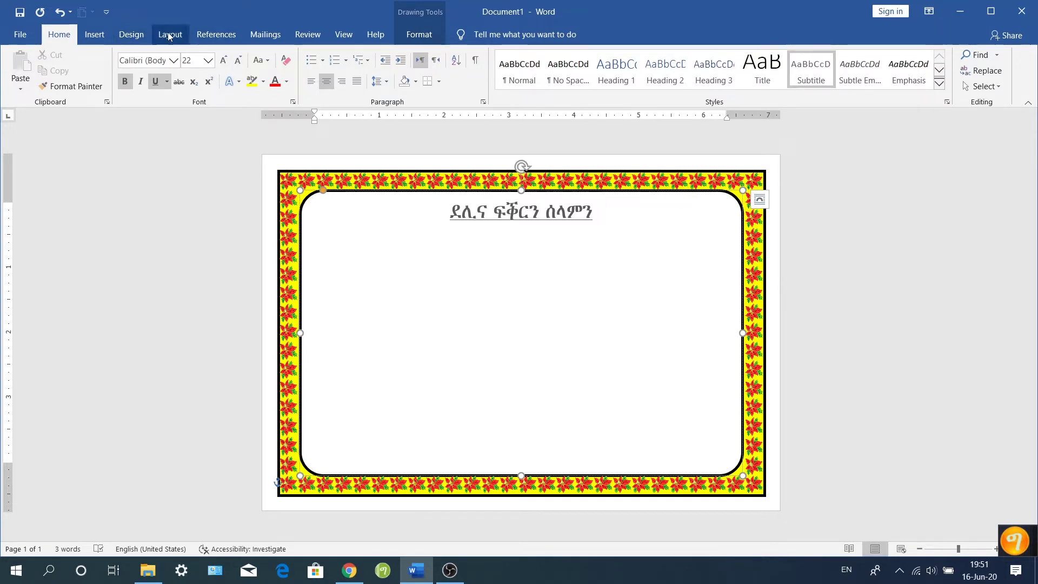
- Insert the circular logo dfs-1.png from the DATA (D:) drive and shrink it
click(89, 35)
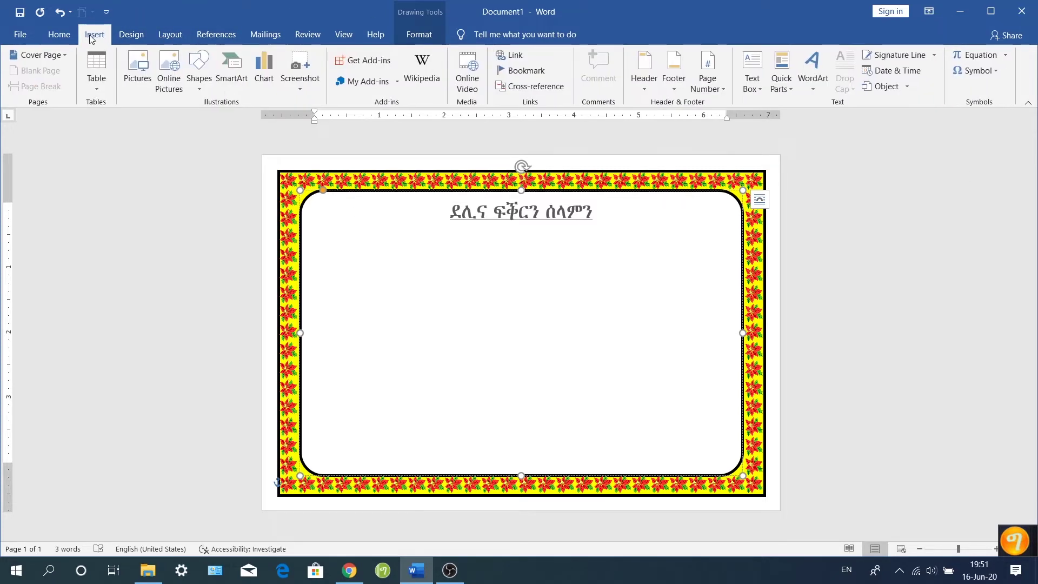
click(140, 67)
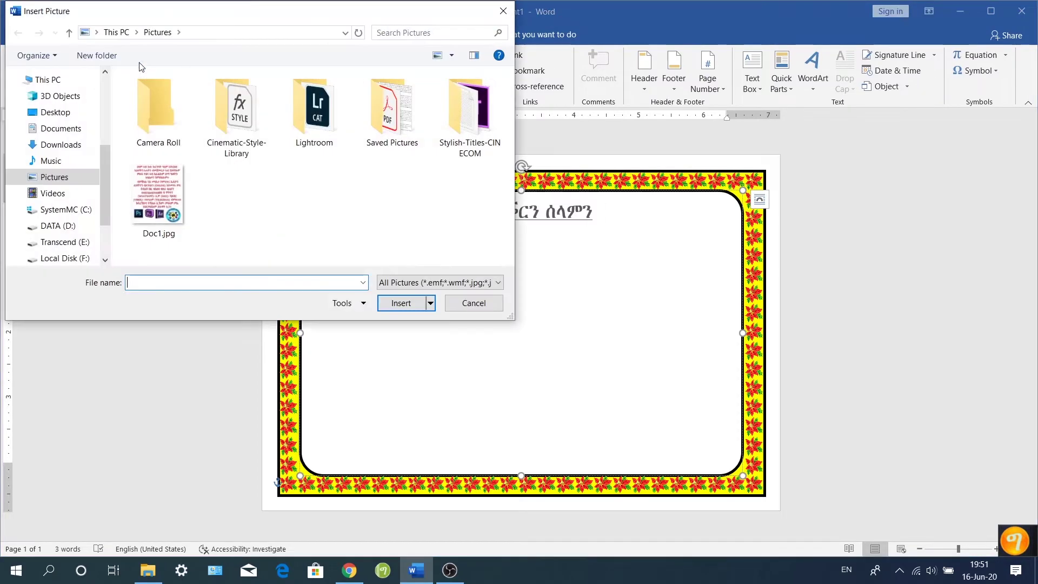
scroll(109, 195, down, 1)
click(58, 204)
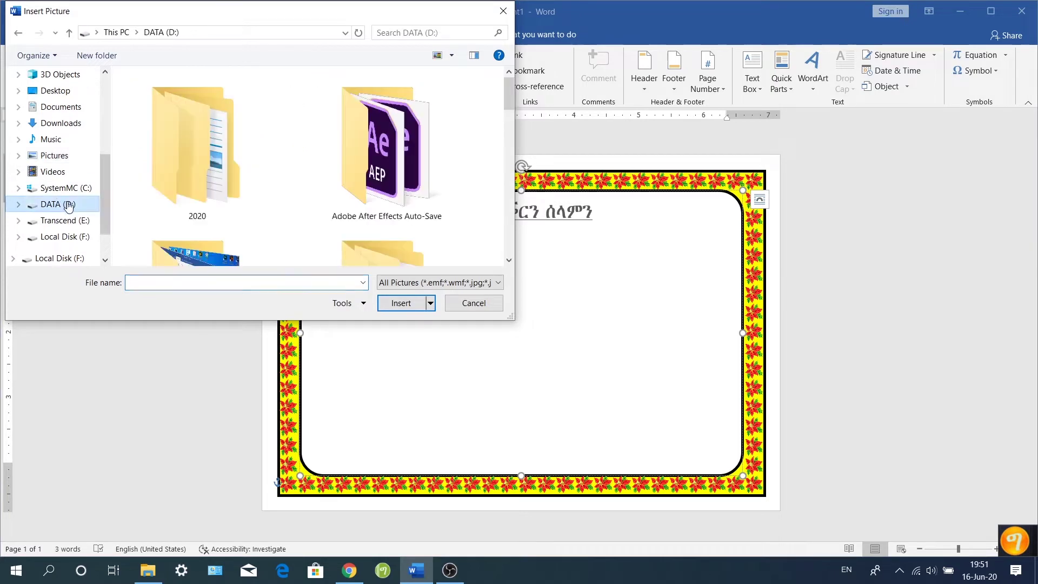
scroll(312, 186, down, 5)
scroll(313, 184, up, 1)
scroll(313, 184, up, 1)
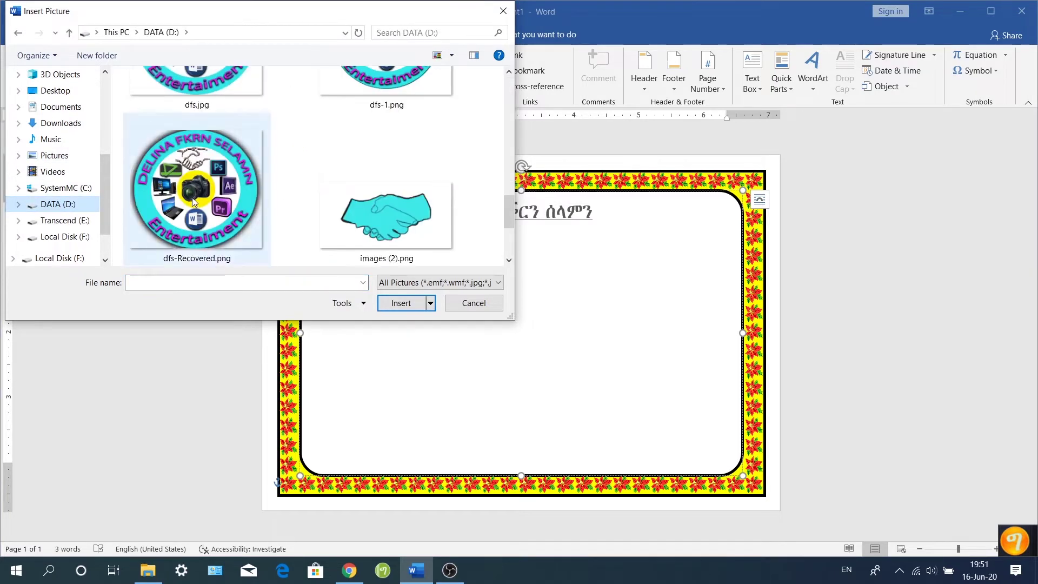
scroll(236, 171, up, 2)
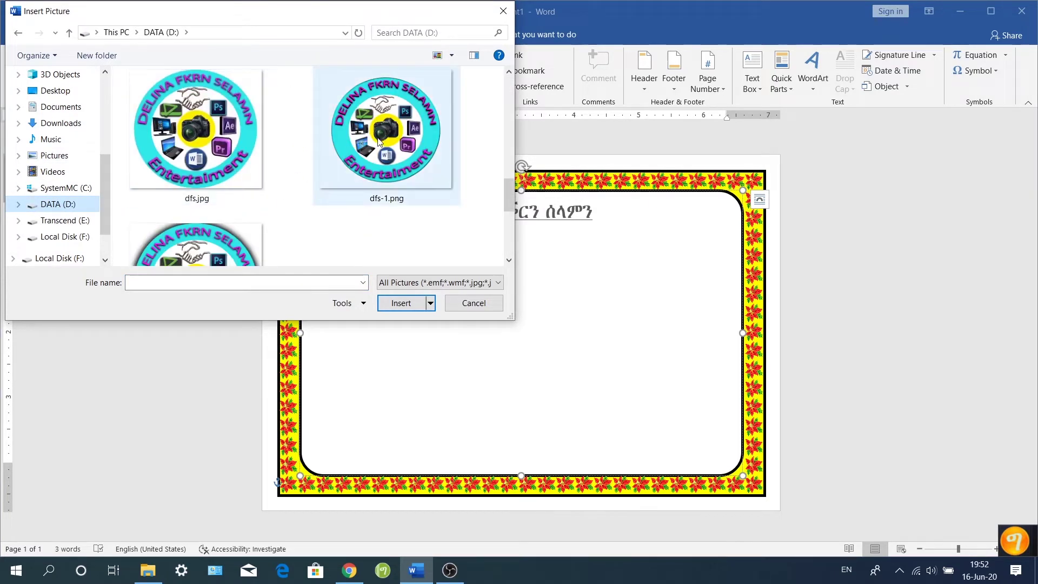
click(401, 303)
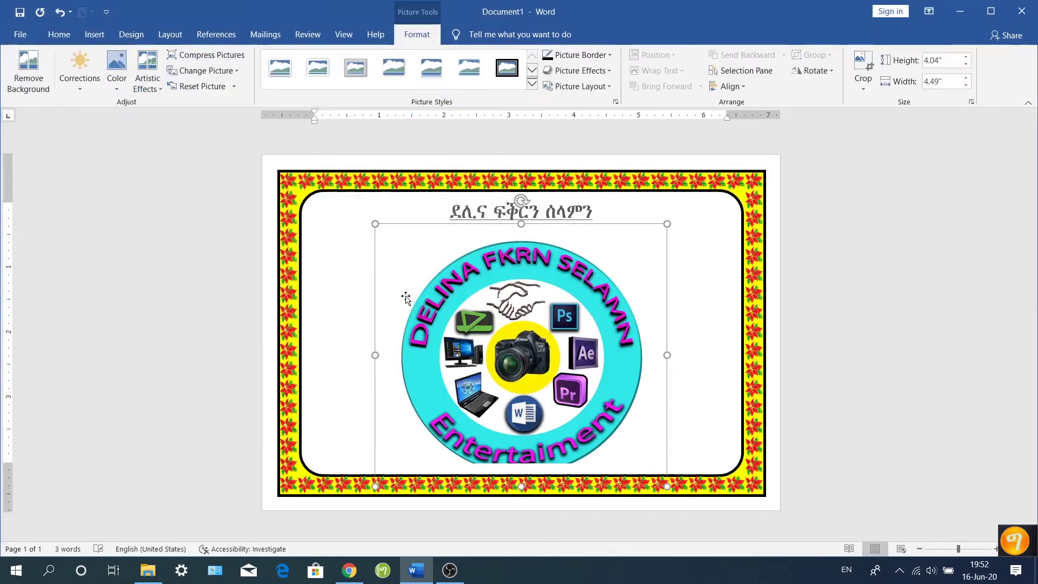
mouse_move(667, 223)
mouse_down()
mouse_move(666, 276)
mouse_move(568, 265)
mouse_up()
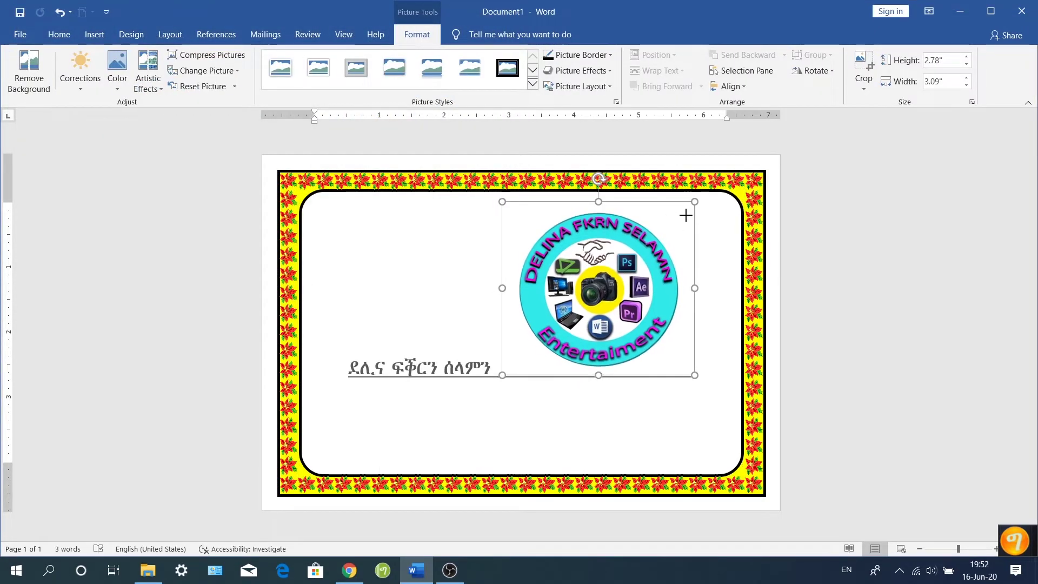
- Shrink the logo to 1.12 by 1.25 inches
drag(657, 236, 496, 308)
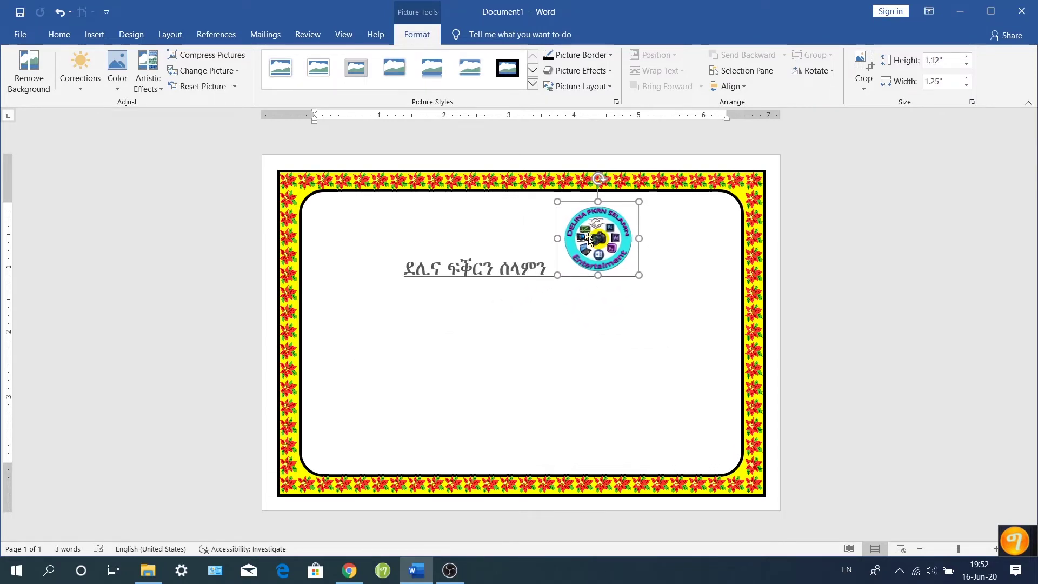
drag(616, 236, 616, 236)
drag(588, 202, 633, 203)
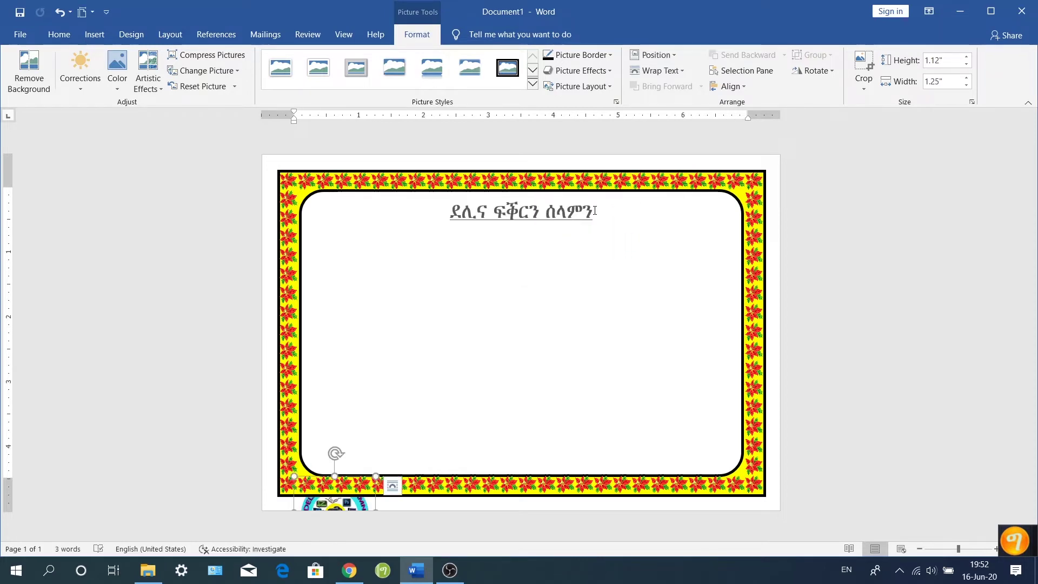
- Set the logo to In Front of Text and place it in the panel's top-left corner
click(392, 485)
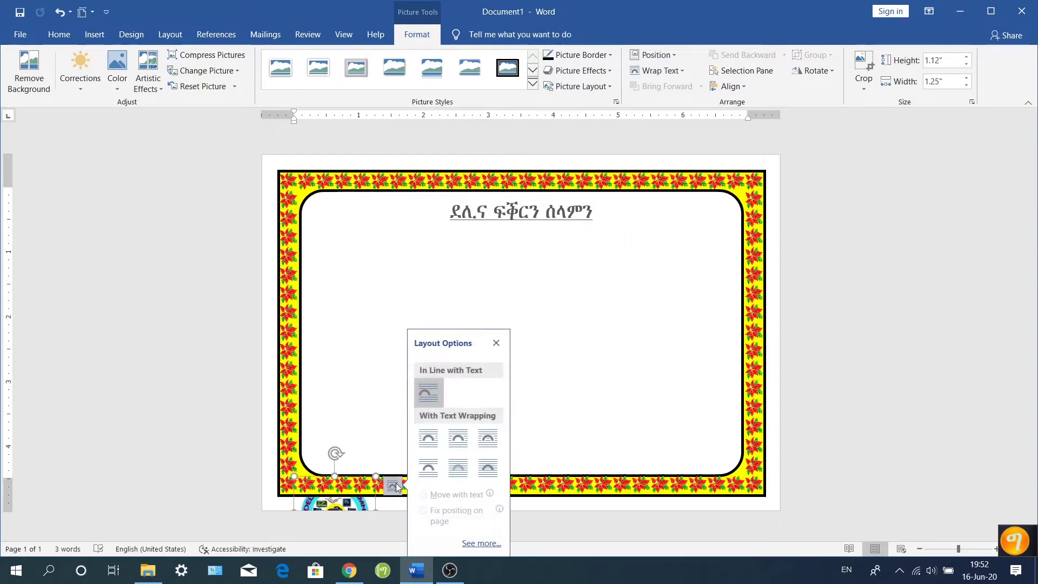
click(453, 436)
mouse_move(335, 407)
mouse_down()
mouse_move(355, 288)
mouse_move(341, 197)
mouse_up()
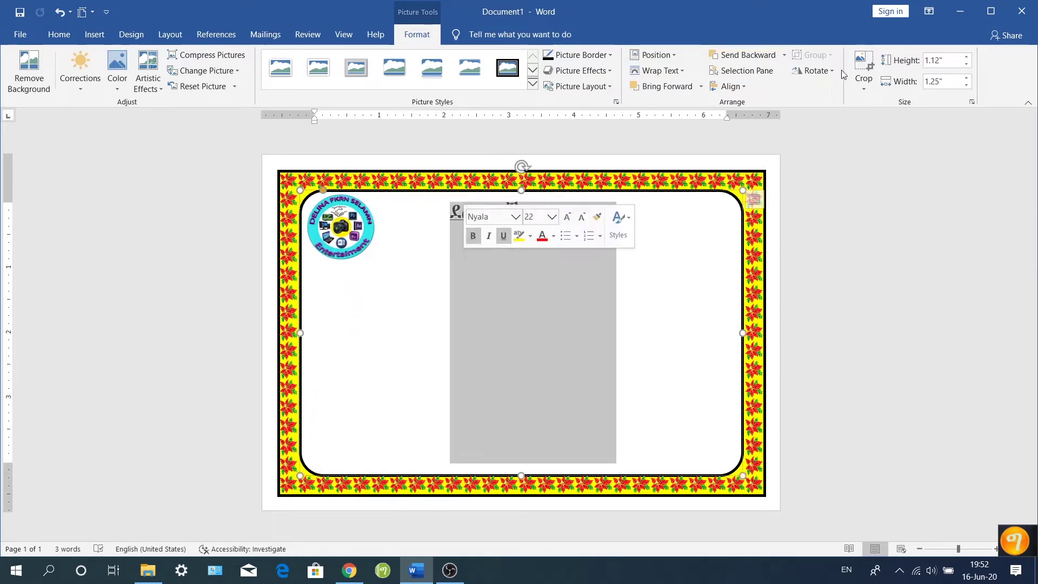
right_click(450, 202)
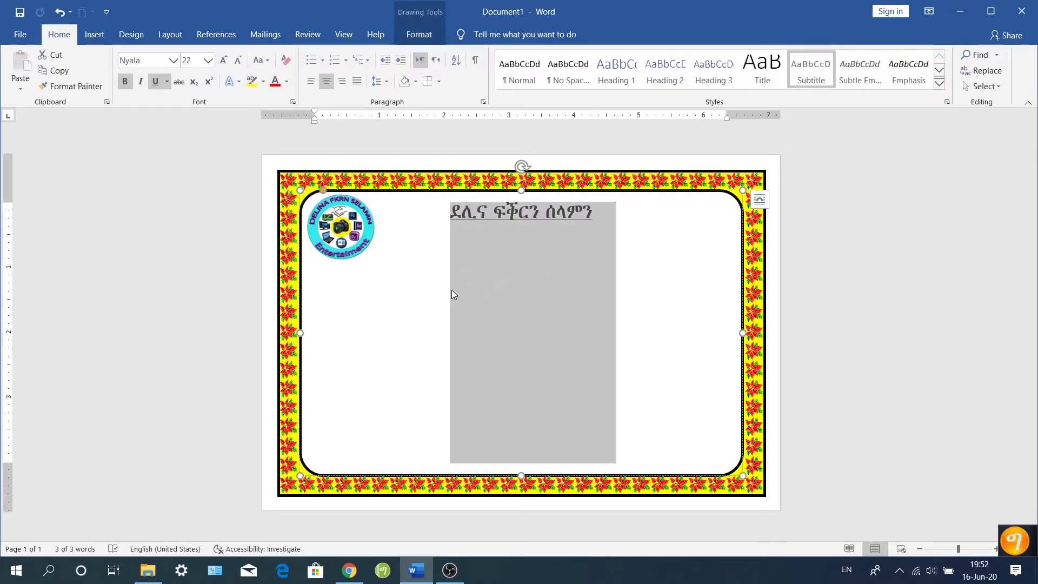
click(607, 221)
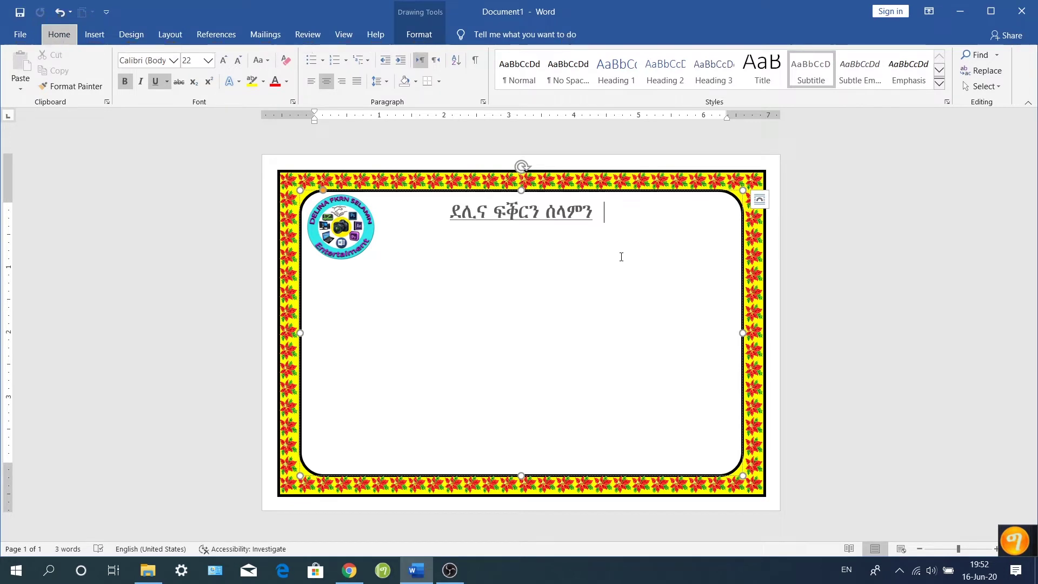
drag(345, 223, 341, 232)
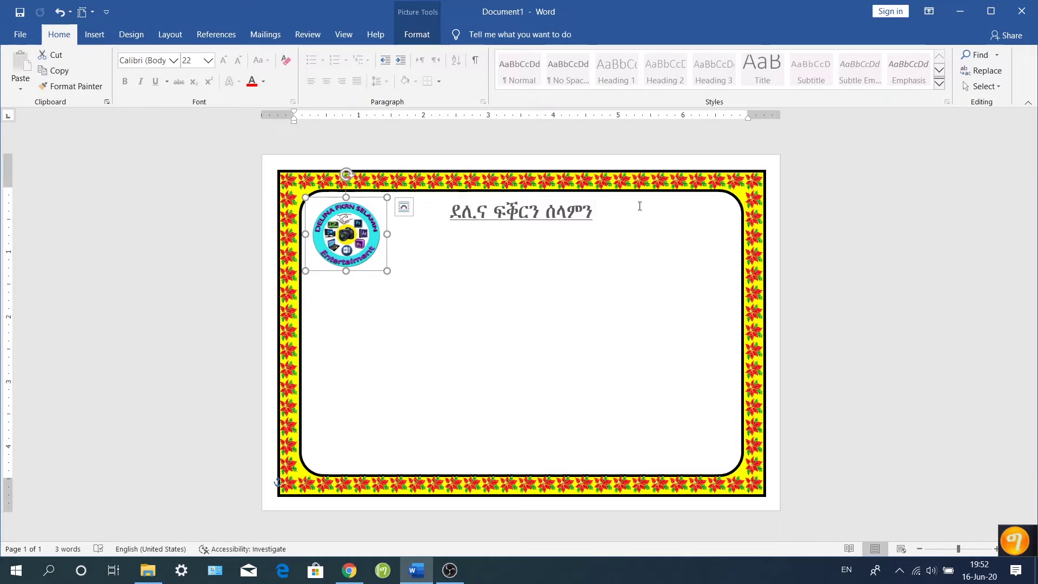
- Start a left-aligned line below the heading with the labels ስም, ስም ኣቦ and ስም ኣደ
click(601, 212)
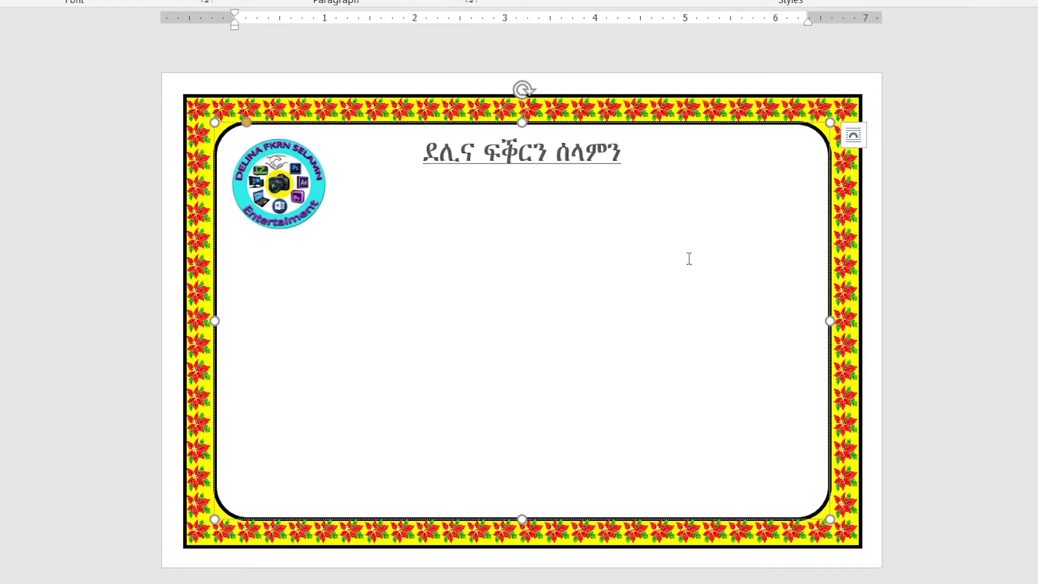
key(Return)
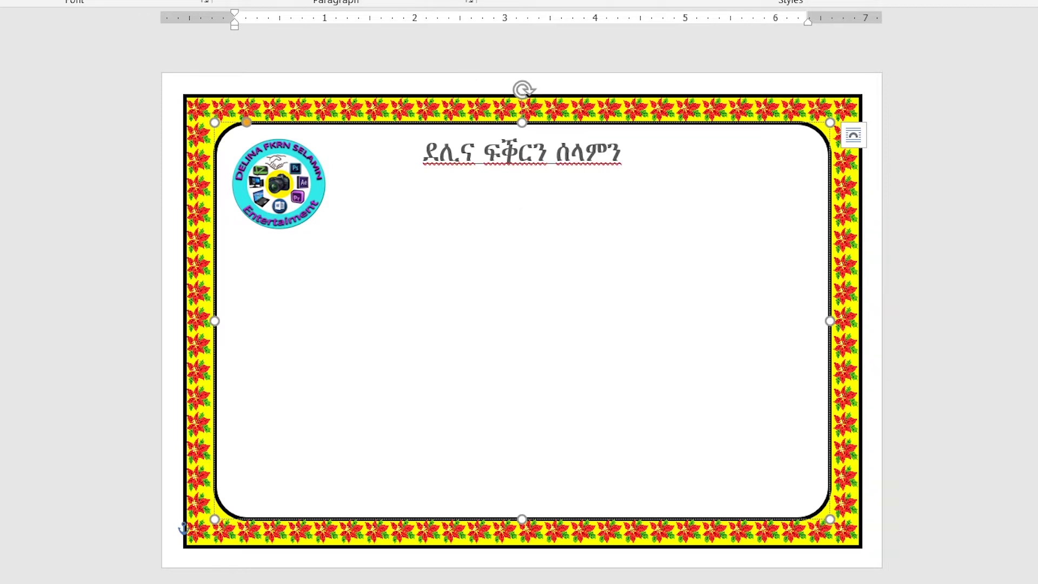
key(ctrl+l)
text(ሰ)
text(ም )
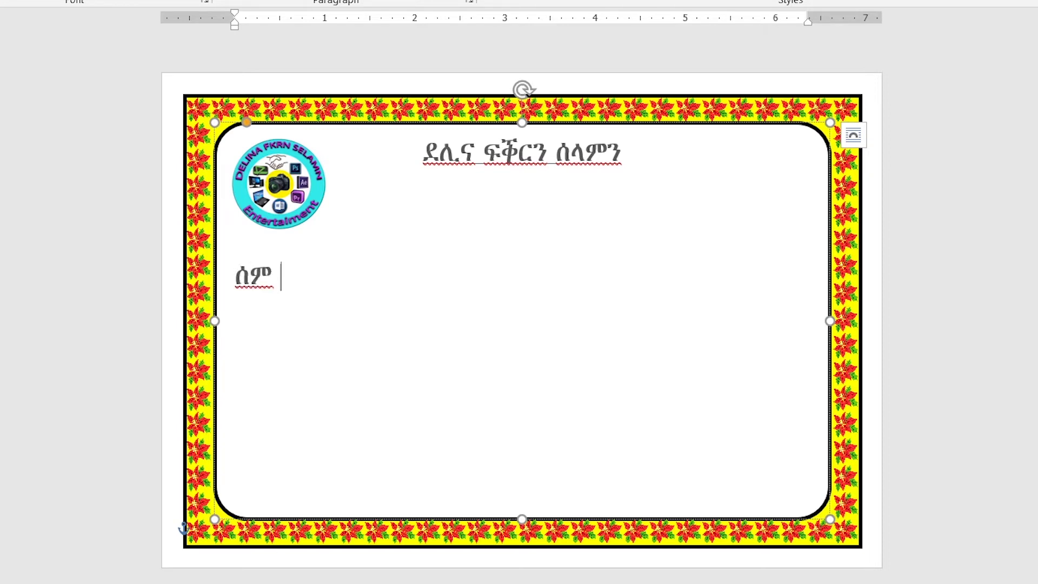
text(ሰ)
text(ም )
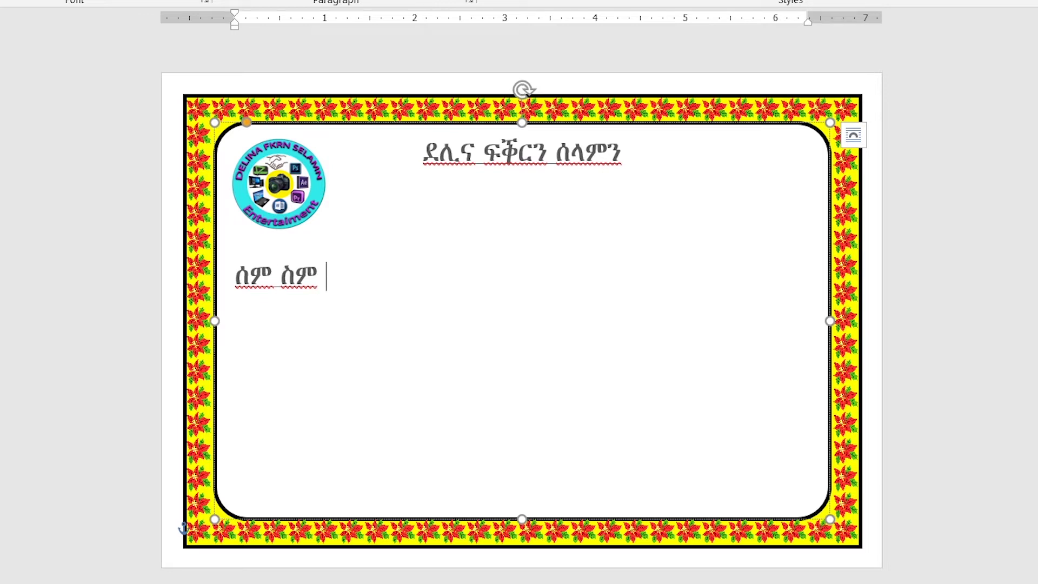
text(አብቦ )
text(ሰም አቦ ሰም)
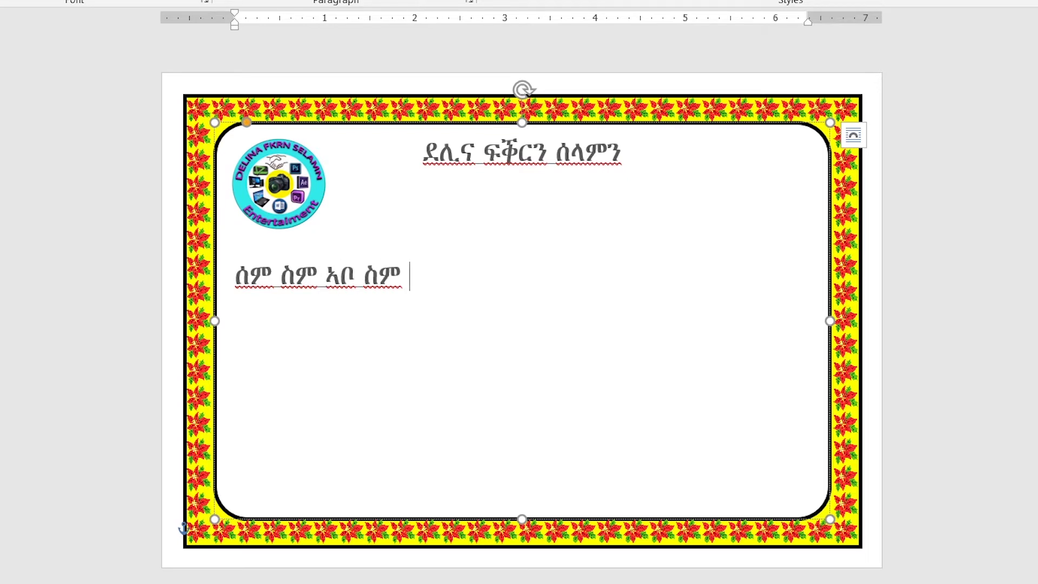
text(አደ)
- Add dotted blanks after ስም and ስም ኣቦ, and move ስም ኣደ onto a second line
click(277, 277)
text(.................)
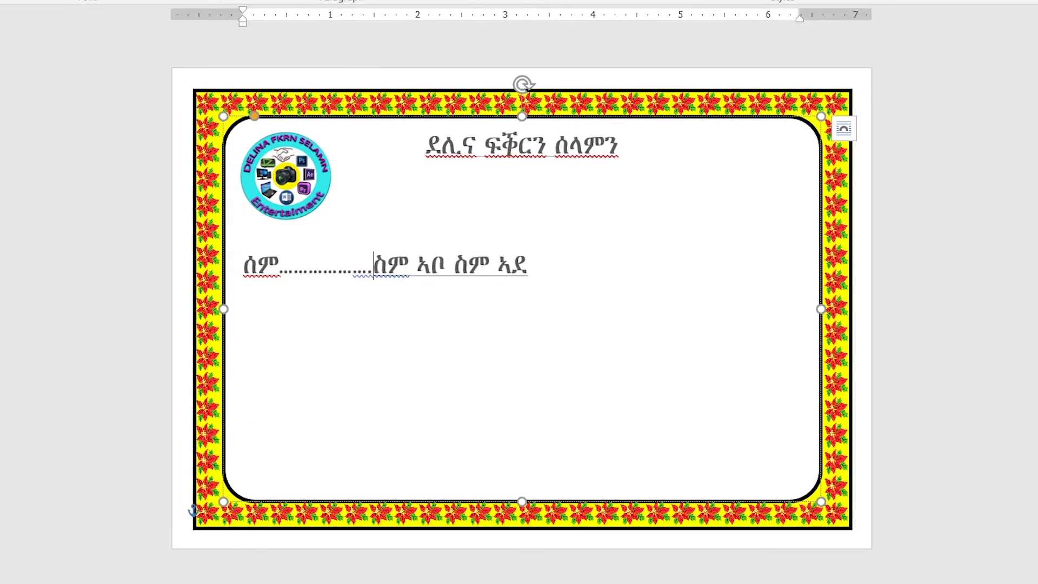
text(....)
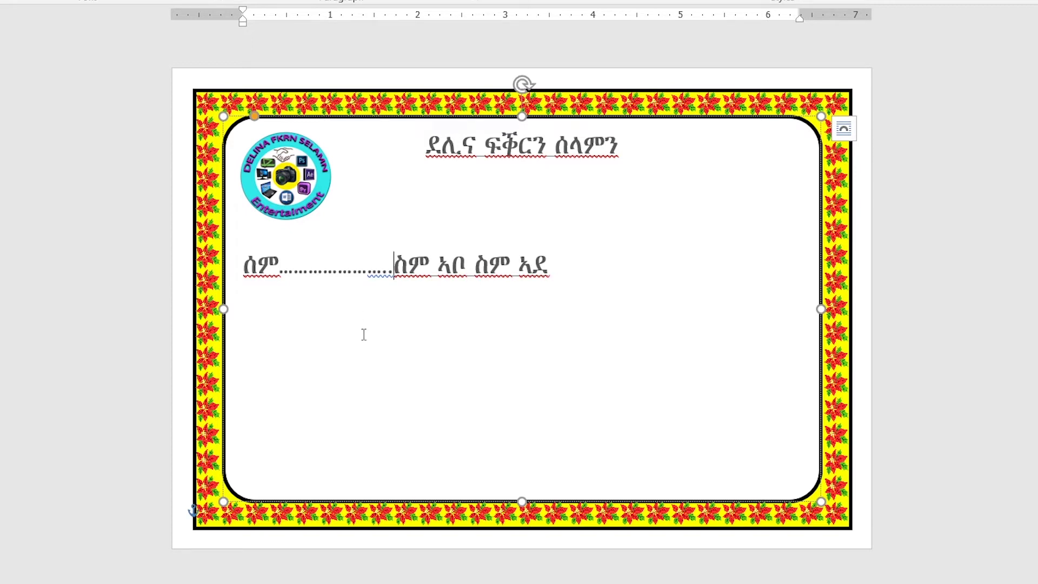
text(........)
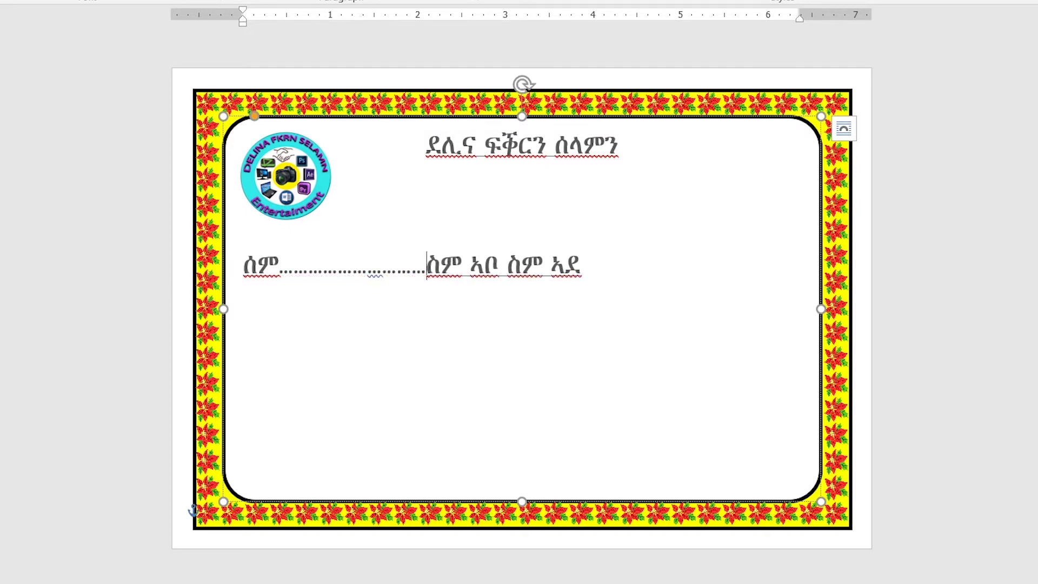
click(468, 264)
key(BackSpace)
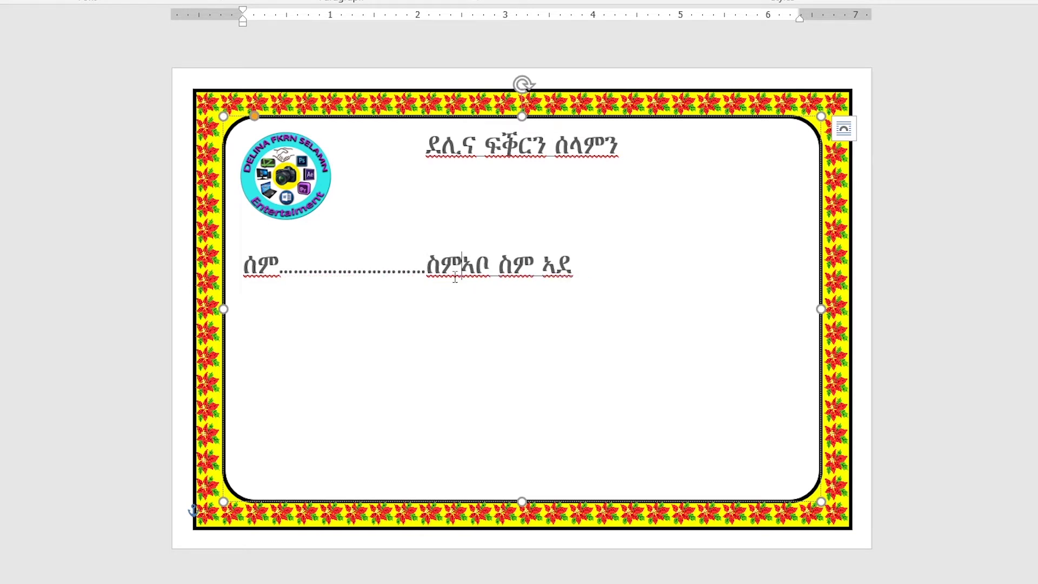
text( ....)
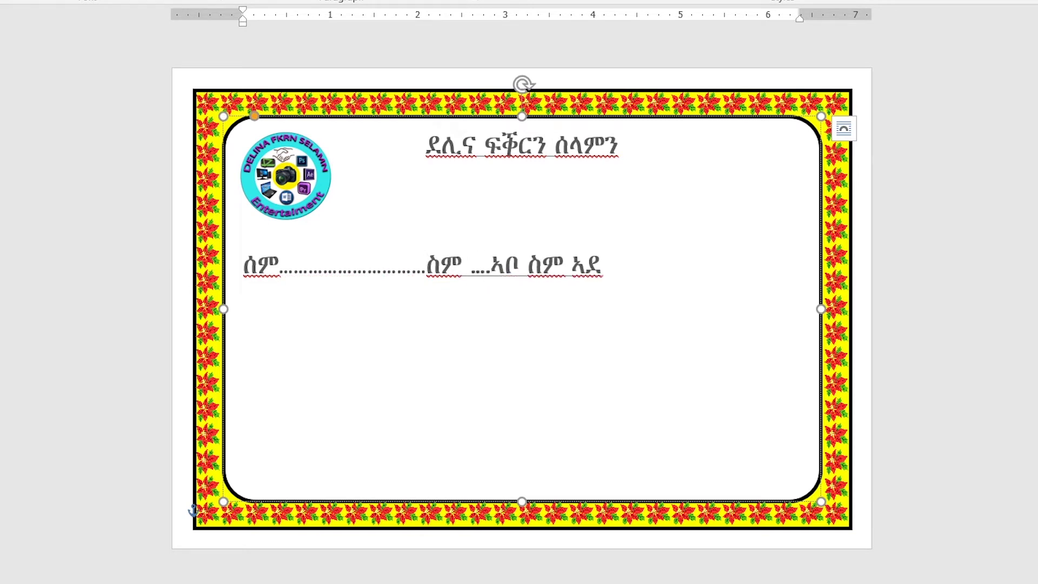
text(................)
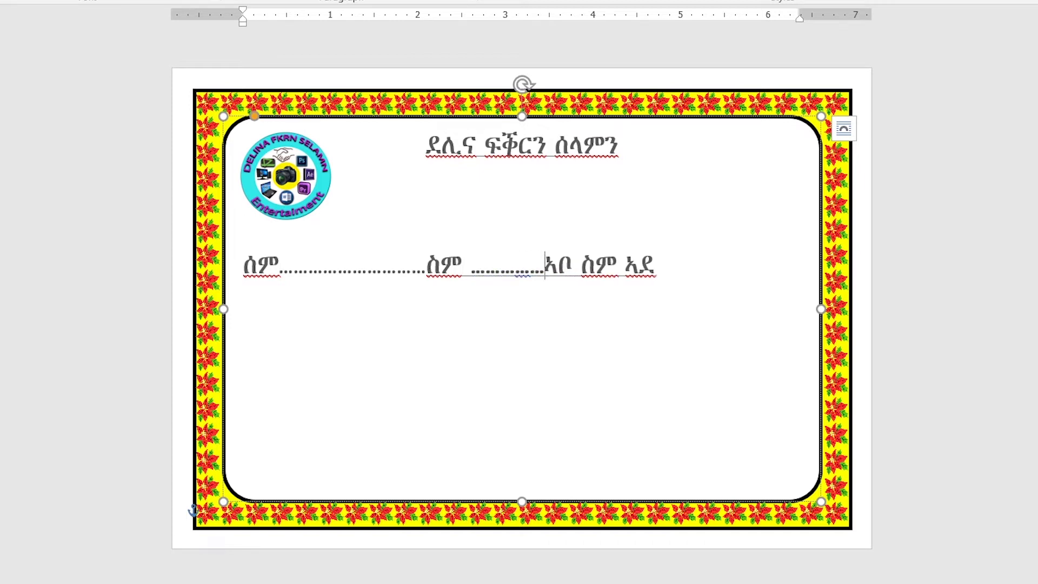
text(.............)
key(Delete)
key(Delete)
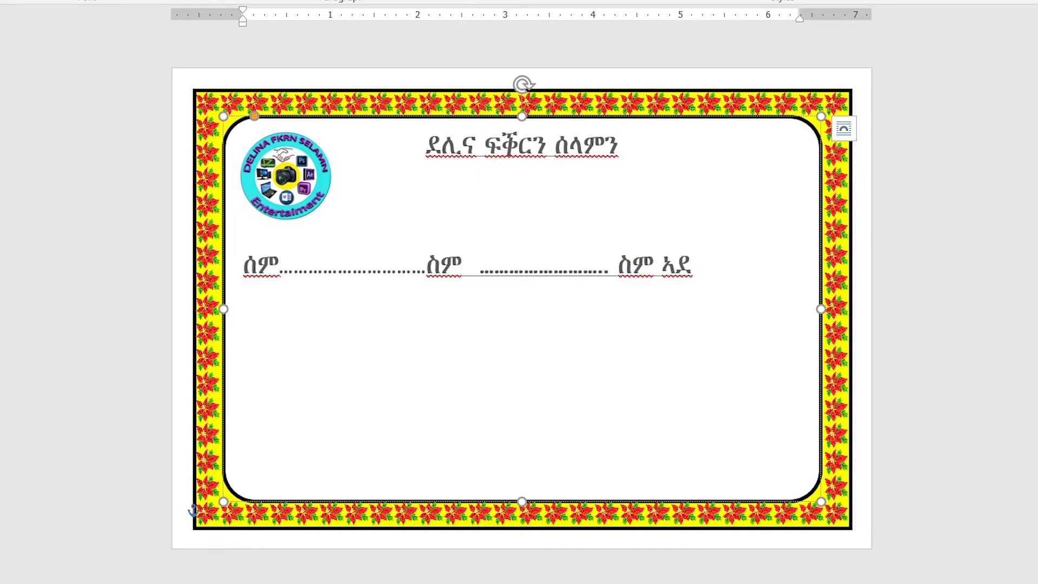
text(አ)
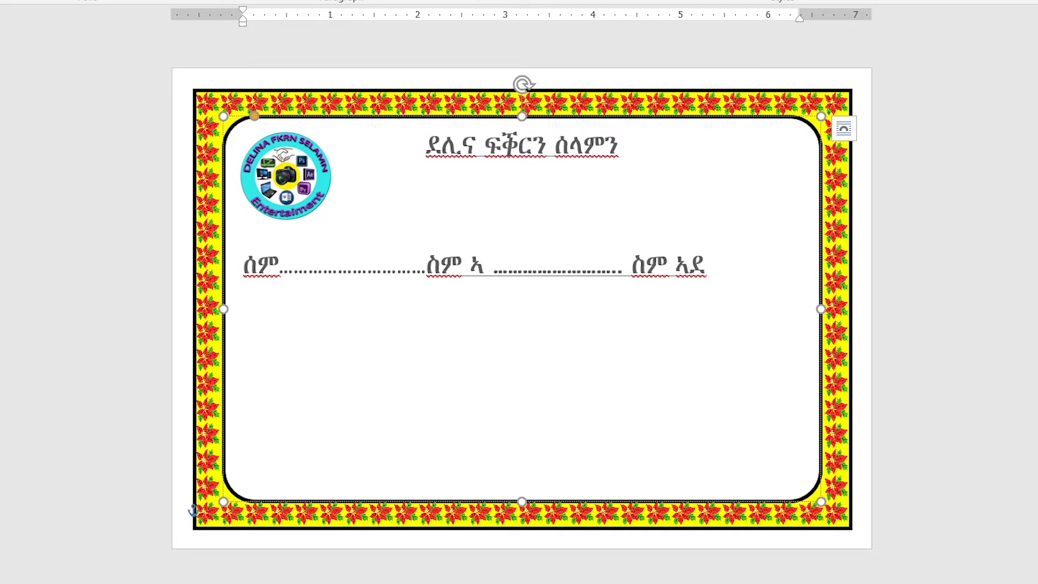
text(ብo)
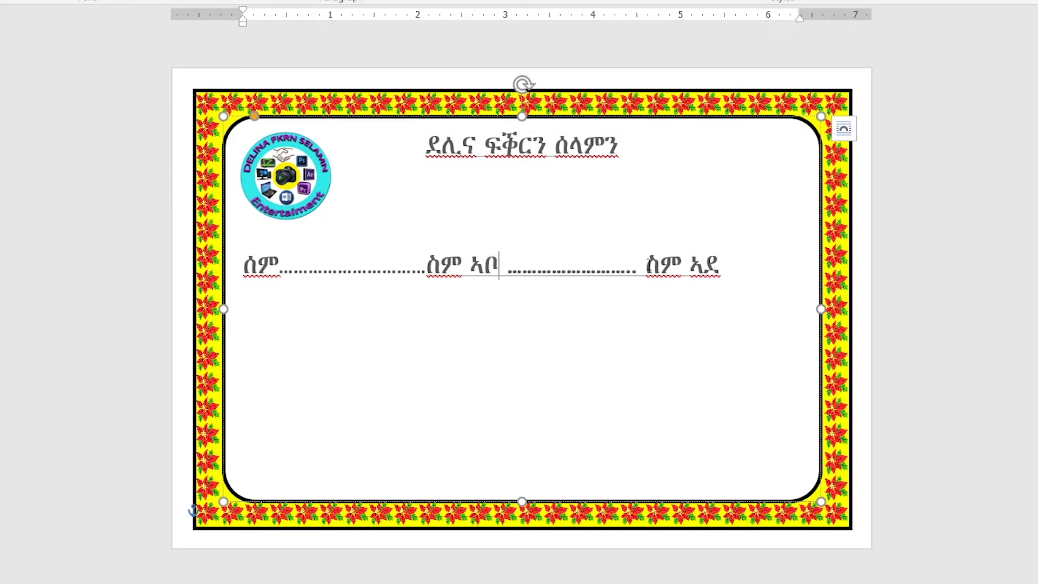
click(647, 265)
key(Return)
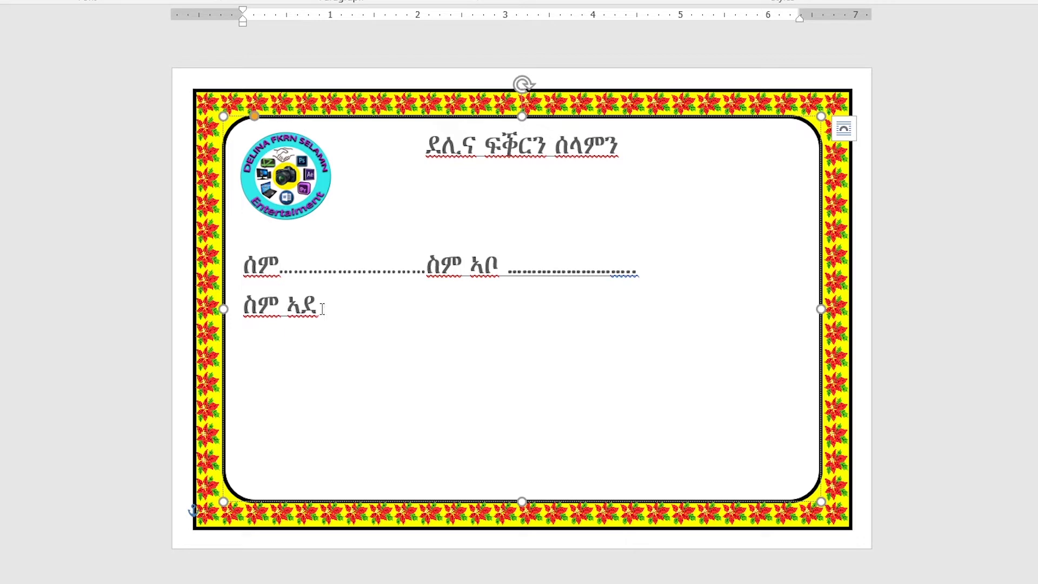
- Add the label ትውልዲ ዓዲ on the second line, with dotted blanks after both labels
text(t)
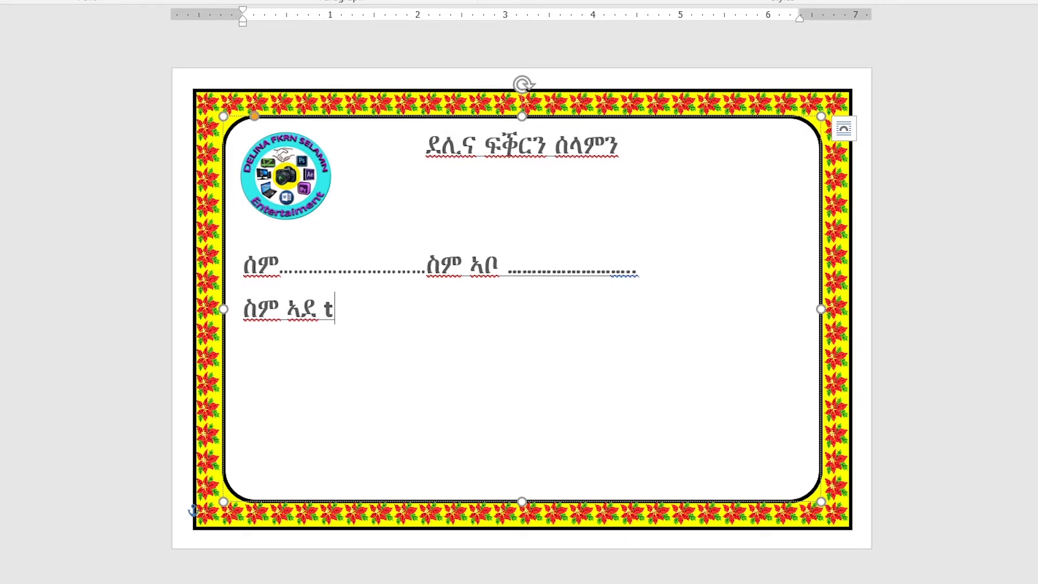
key(BackSpace)
text(ት)
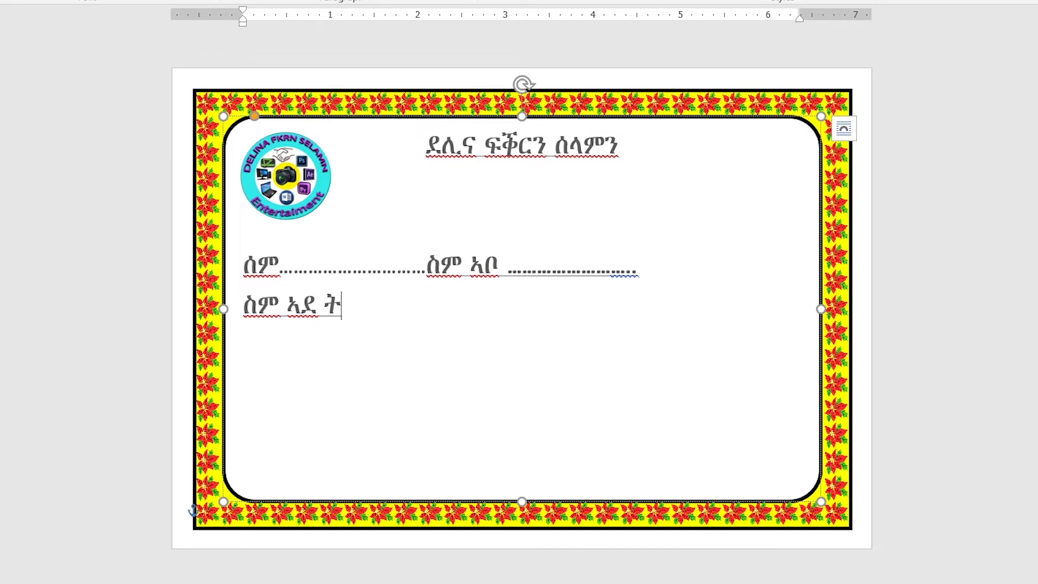
text(ውልዲ )
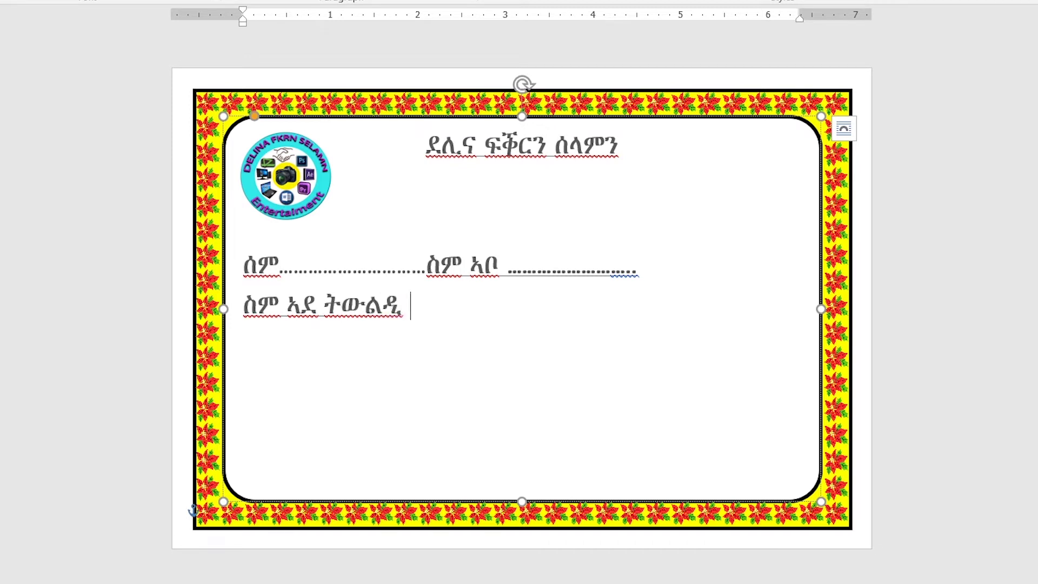
text(ዓዲ)
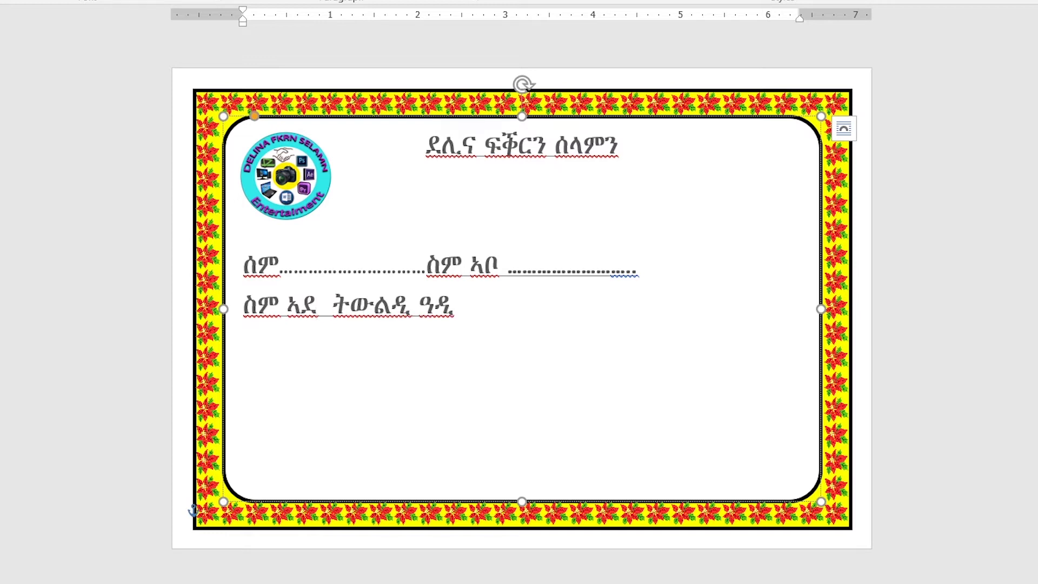
text(.....)
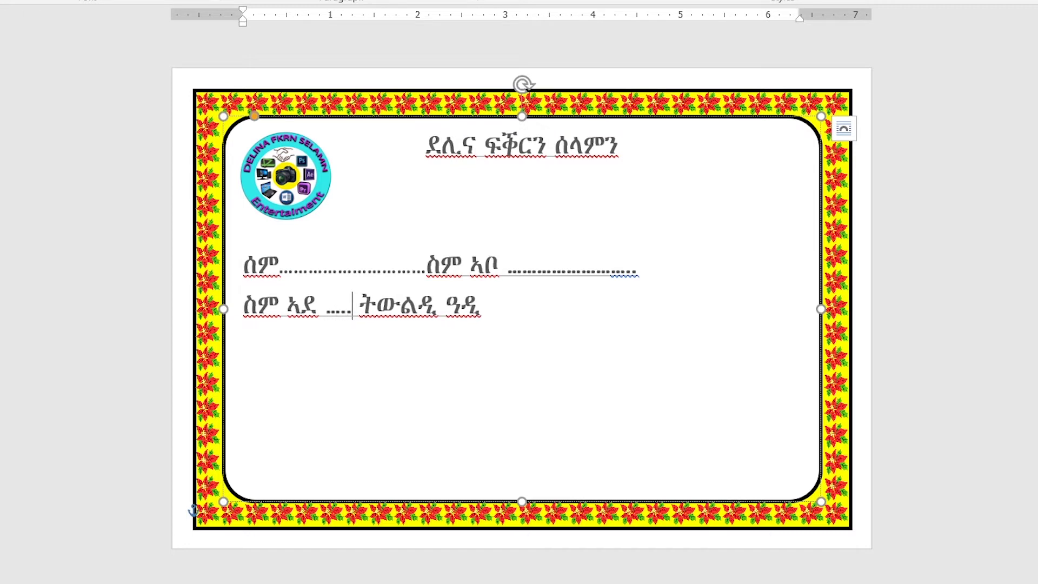
text(..............)
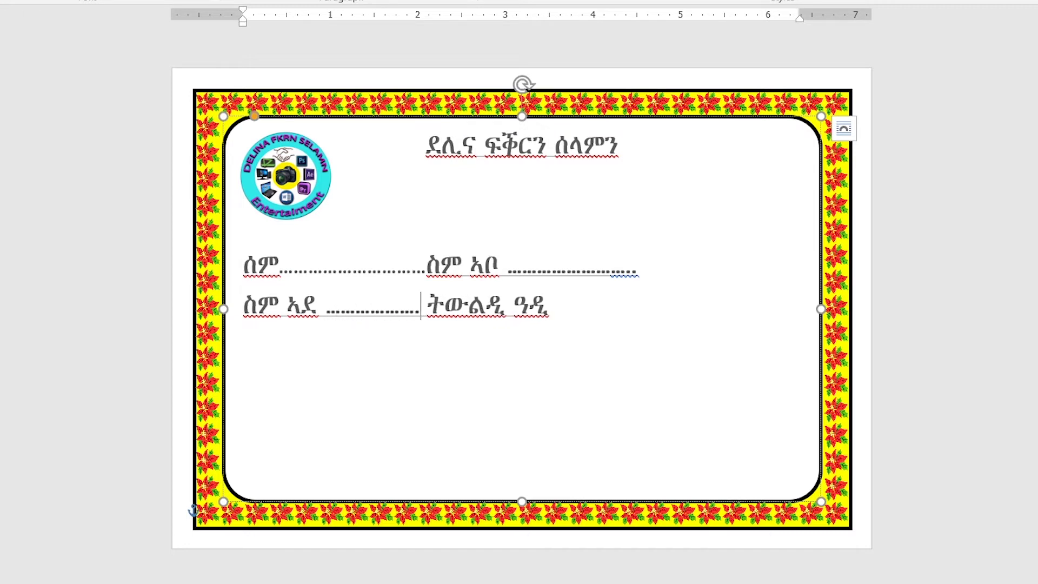
text(.......)
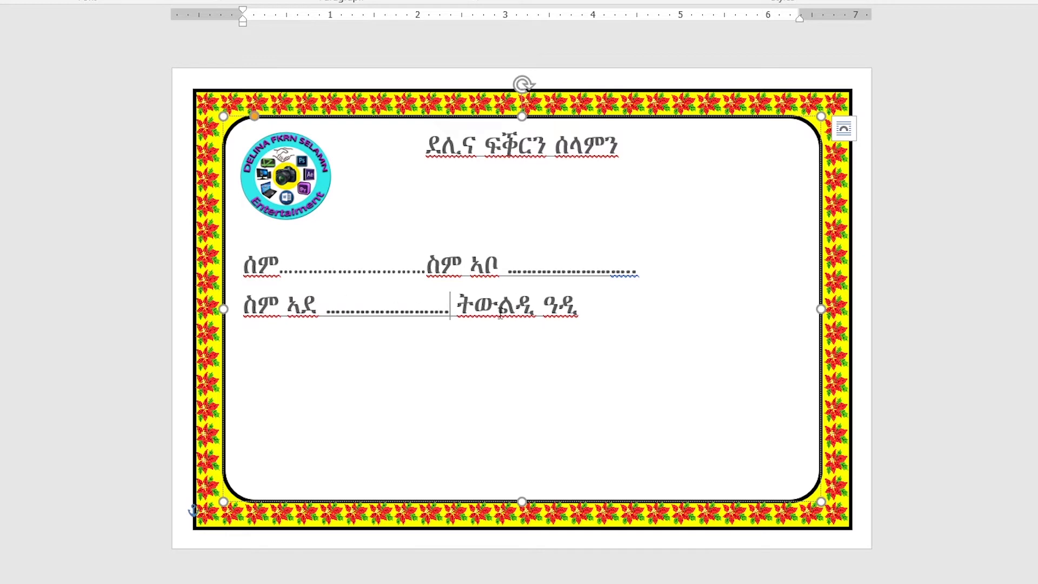
click(588, 315)
text(........)
text(............)
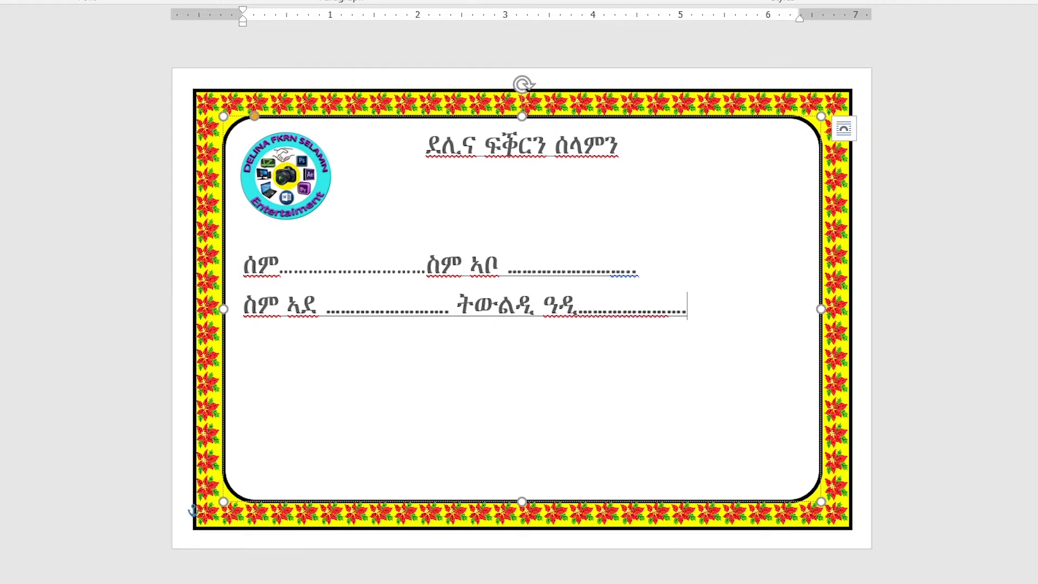
text(.)
- Extend the first line's dots and begin a third line with ሃገር
click(641, 271)
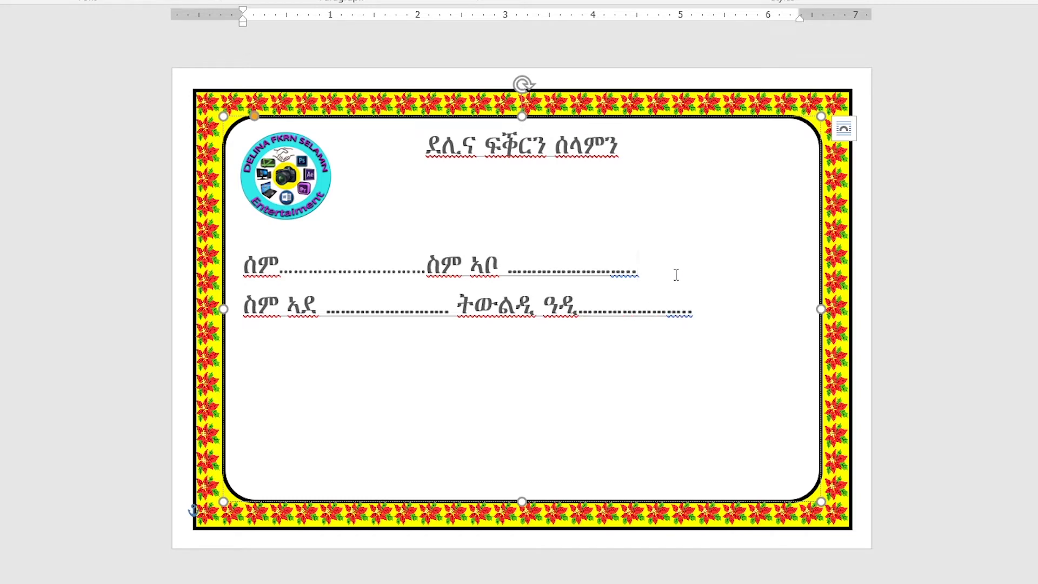
text(.......)
click(697, 315)
key(Return)
text(ህa)
text(ger)
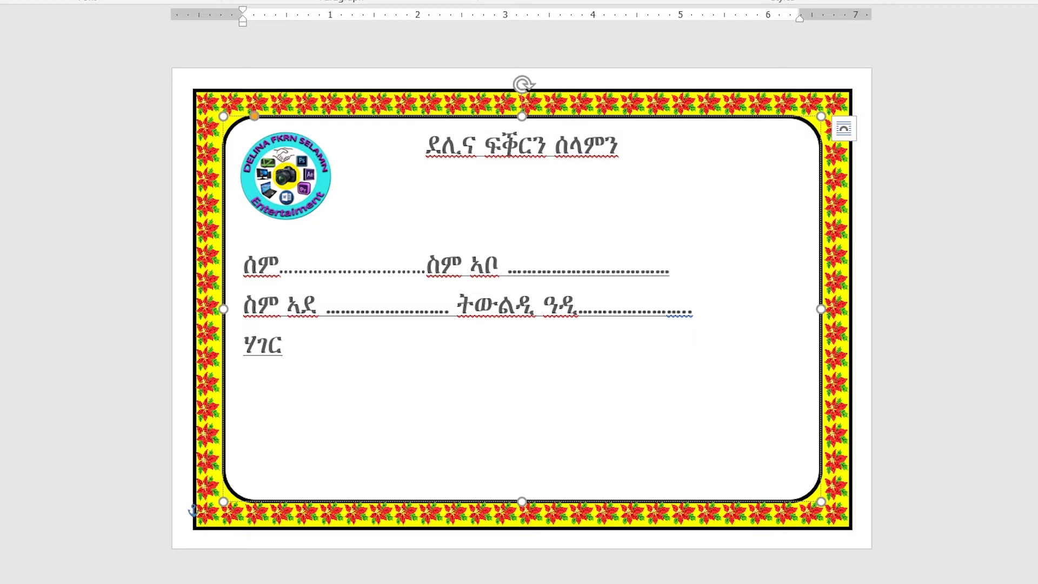
- Replace ሃገር with ዜግነት and add ትቅሙተሉ ቦታ, each followed by a dotted blank
key(BackSpace)
key(BackSpace)
key(BackSpace)
text(ዝ)
text(e)
text(ግ)
text(ነት)
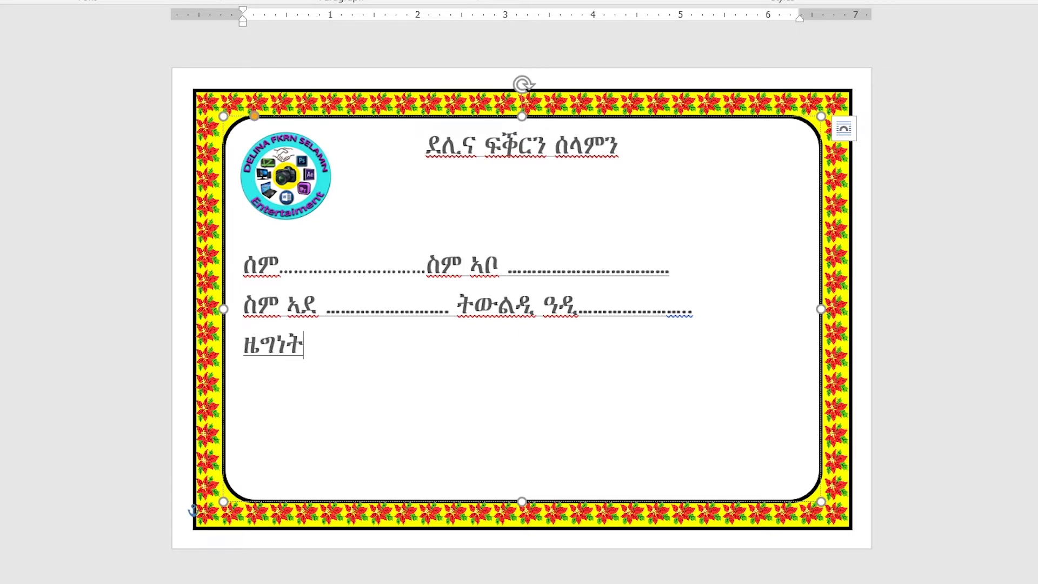
text(።)
key(BackSpace)
text(...........)
text(.............)
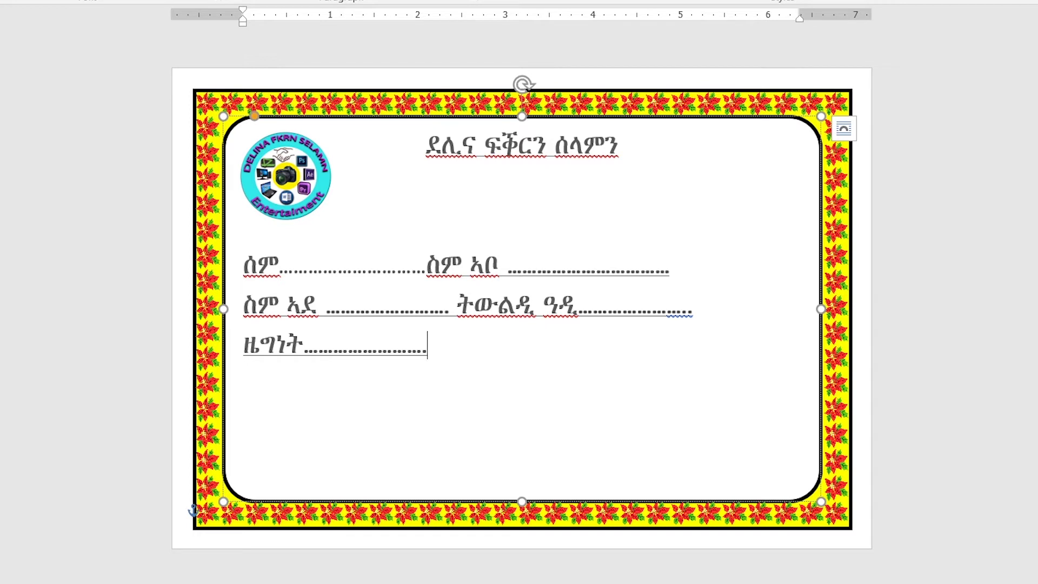
text(........)
text( t)
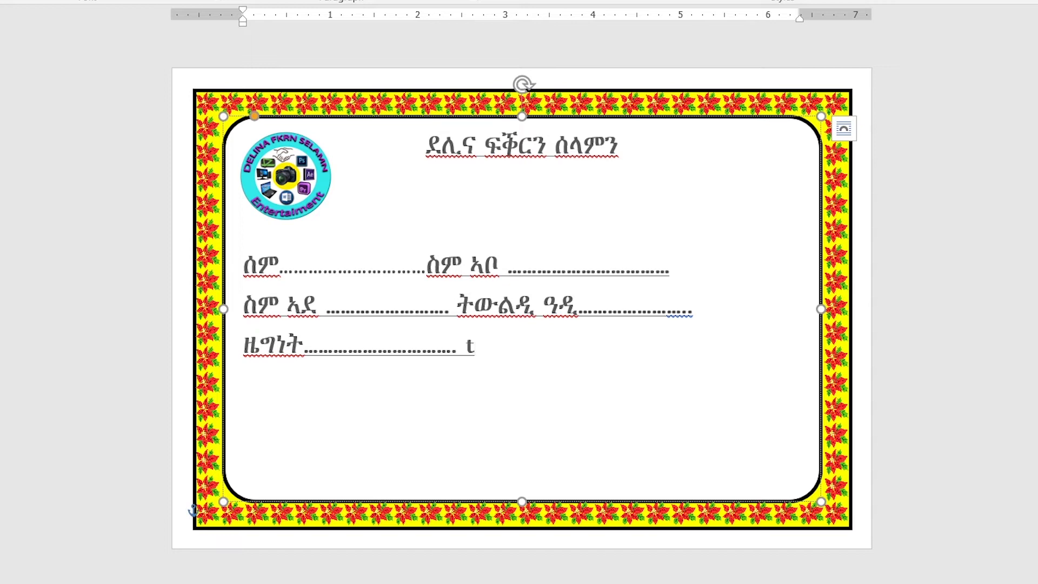
key(BackSpace)
text(ት)
text(ጥ)
key(BackSpace)
text(ቕ)
text(መ)
text(ት)
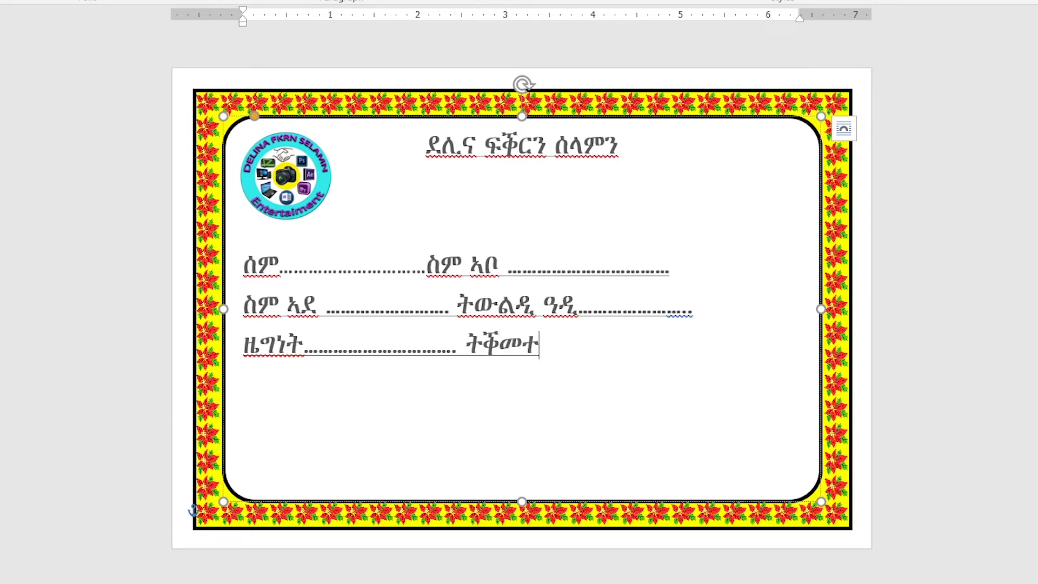
text(ልሉ )
text(ብ)
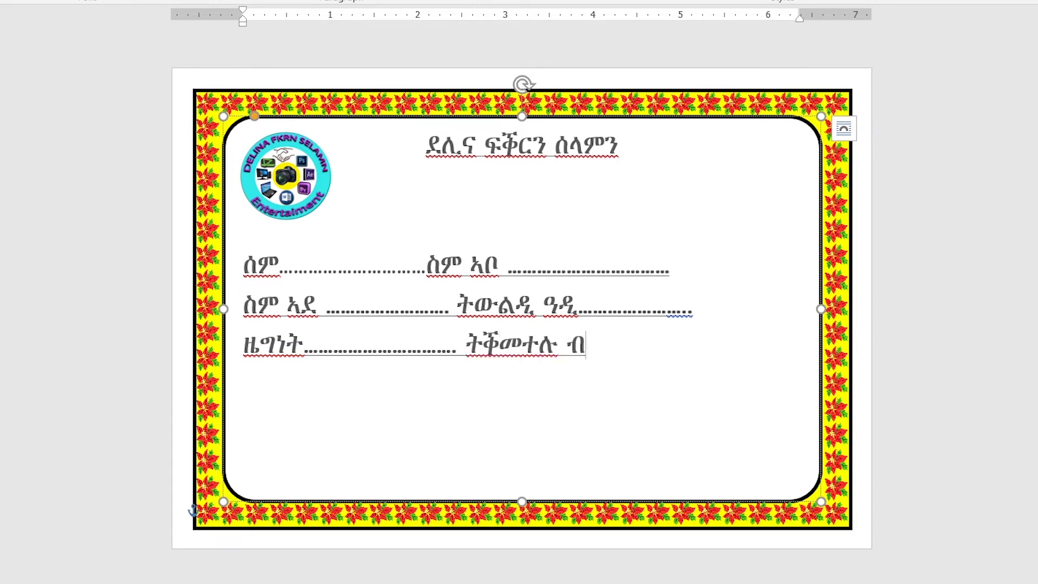
text(ቦት)
text(ታ)
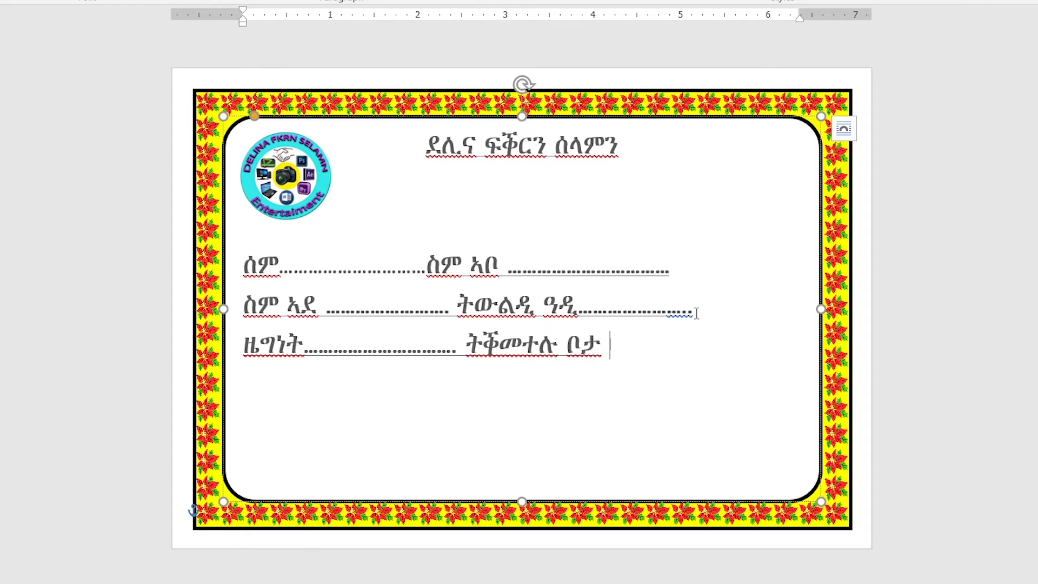
text( ......)
text(............)
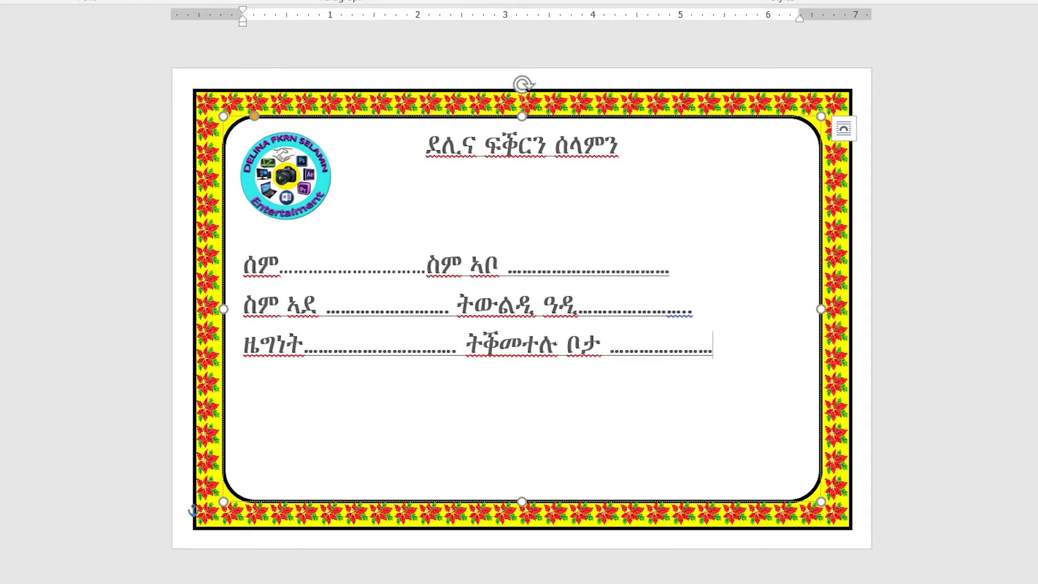
text(....)
- Lengthen the first two rows' dotted fields to end evenly, then start a new line
click(670, 265)
text(..............)
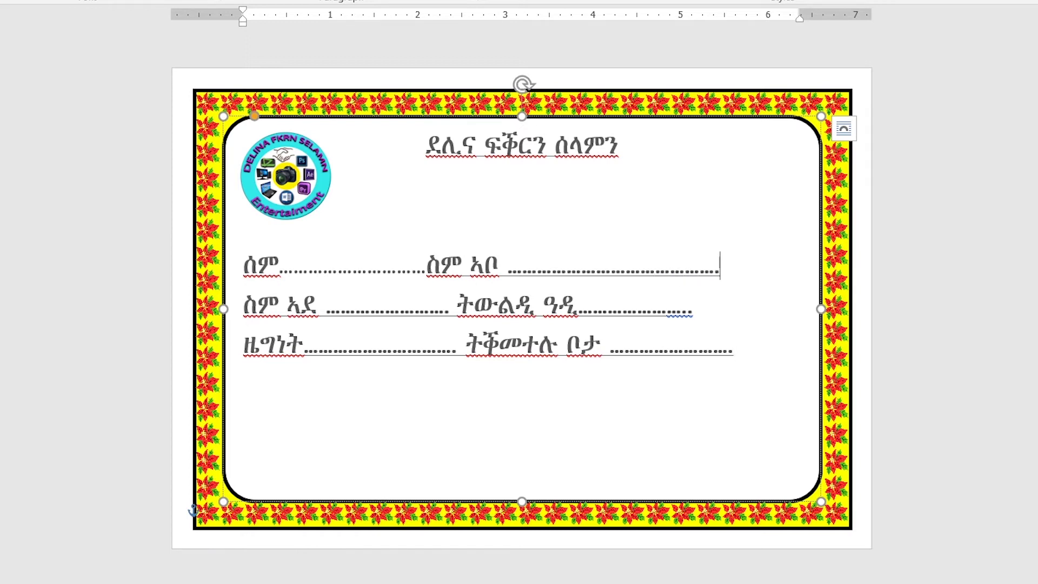
text(.)
click(695, 313)
text(.....)
text(........)
click(733, 274)
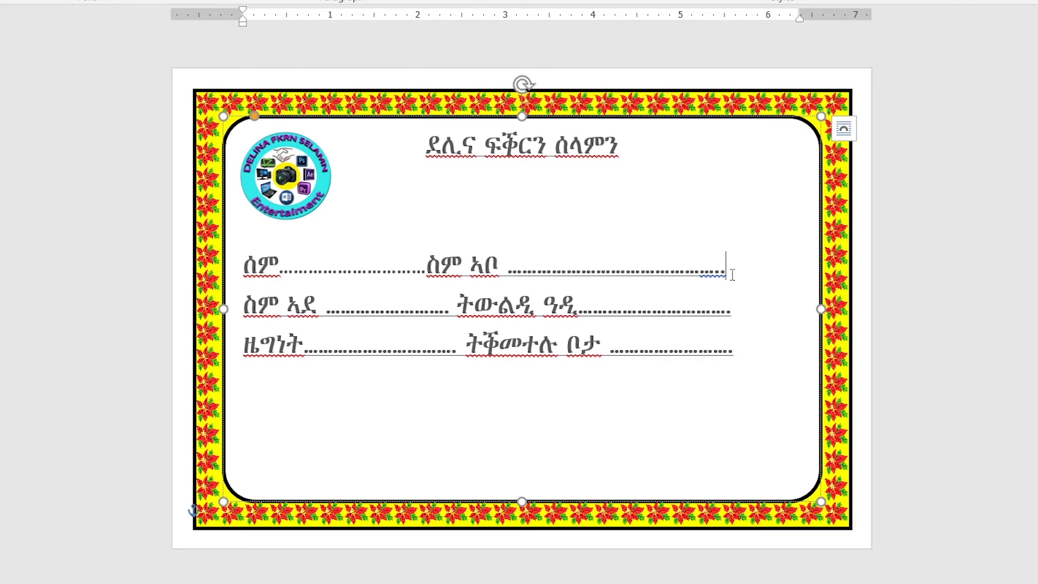
text(.)
click(733, 343)
key(Return)
- Type the phone-number label ቁጽሪ ተሌፎን with a dotted blank, then start a new line
text(ቆ)
key(BackSpace)
text(ቁ)
text(ጽር)
key(BackSpace)
text(ሪ )
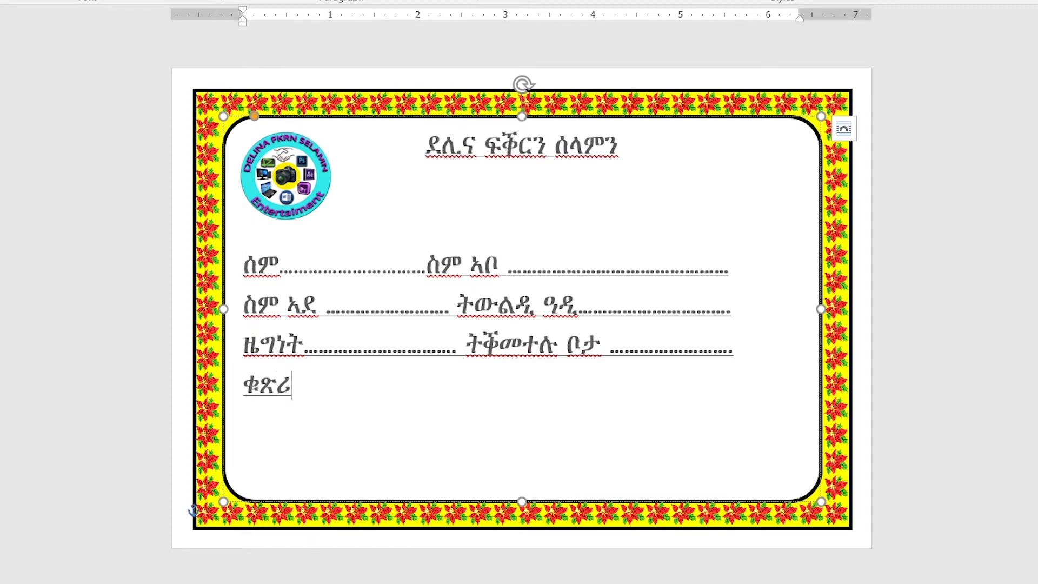
text(ት)
key(BackSpace)
text(ተልሊ)
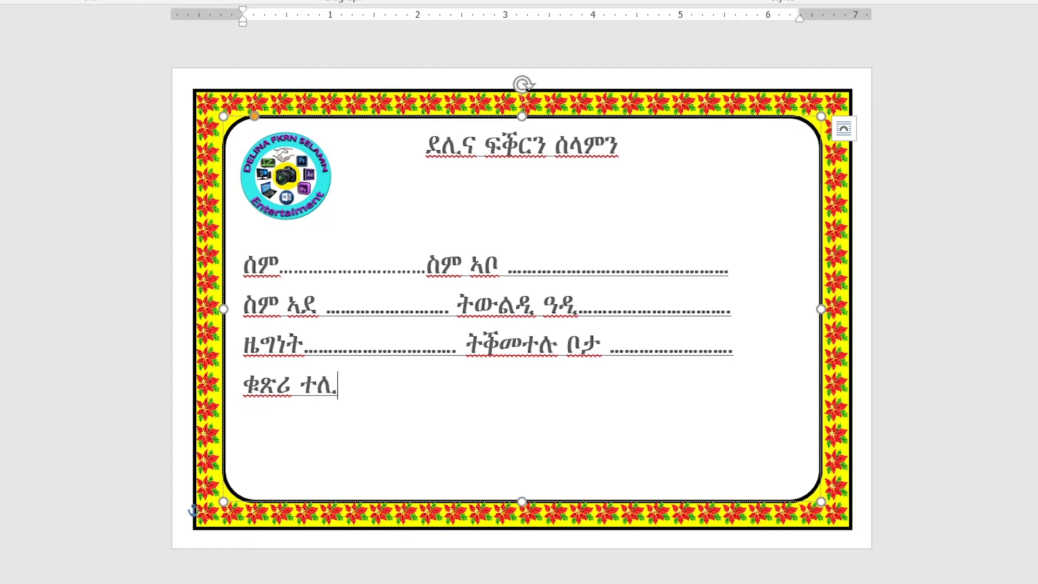
text(ሌፍፎን)
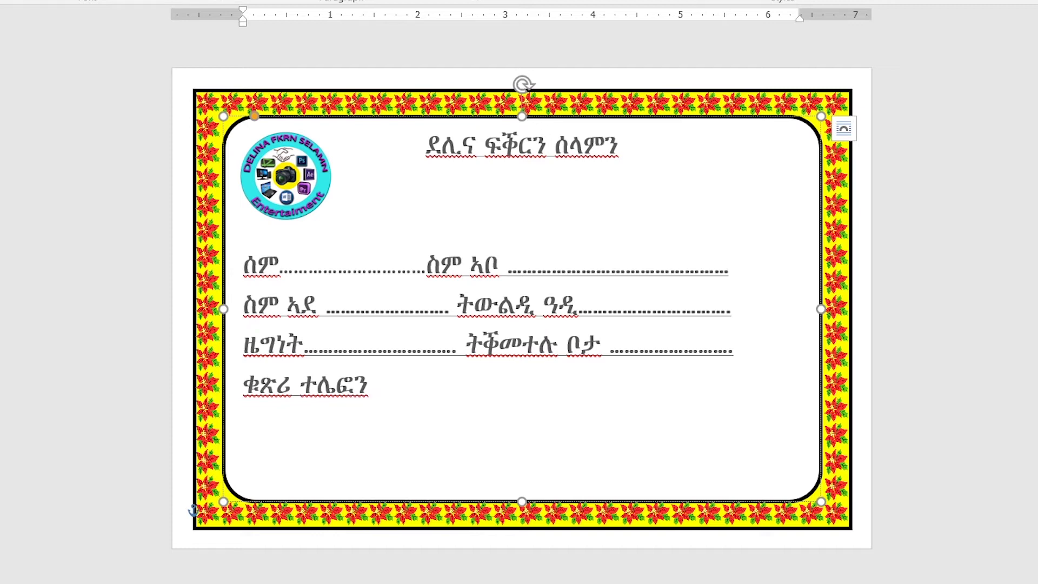
text( ...............)
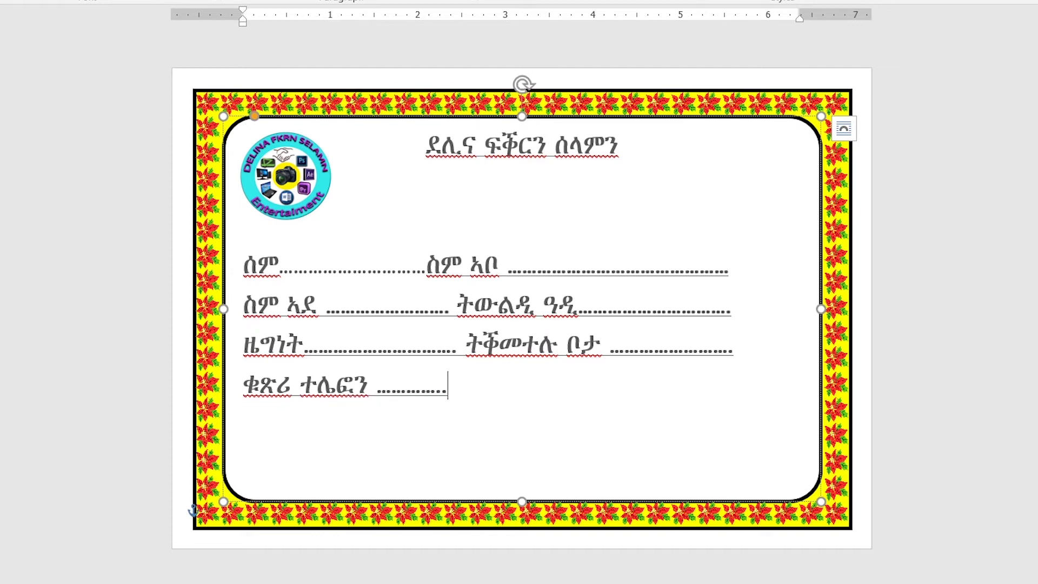
text(......)
text(................)
key(Return)
key(Return)
- Add the ዕለተ ልደት label with a dotted blank, removing the empty line above it
text(ዕ)
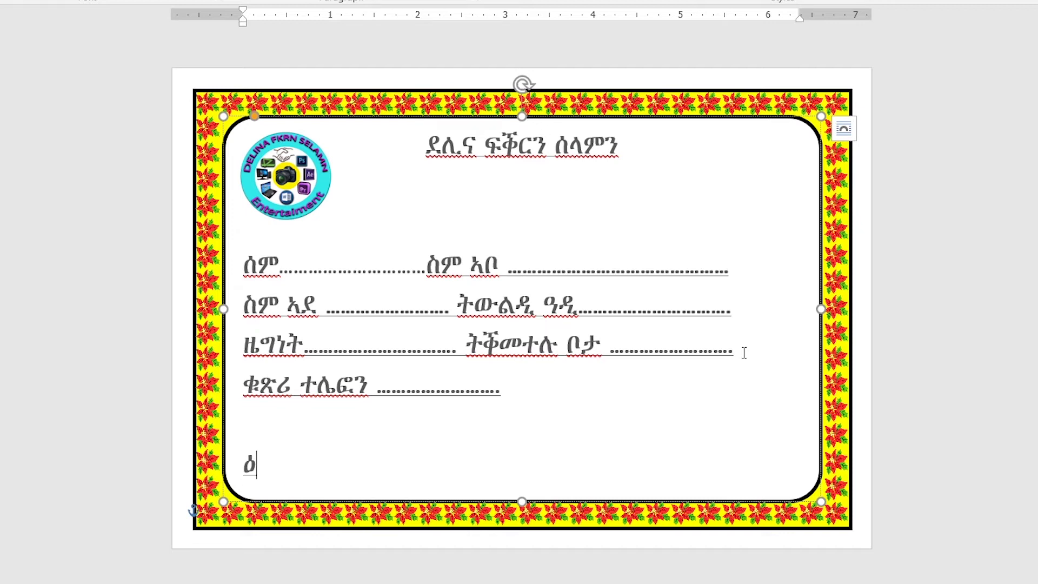
text(ለተ ል)
text(ለ)
text(ተ)
text( ልደ)
text(ት)
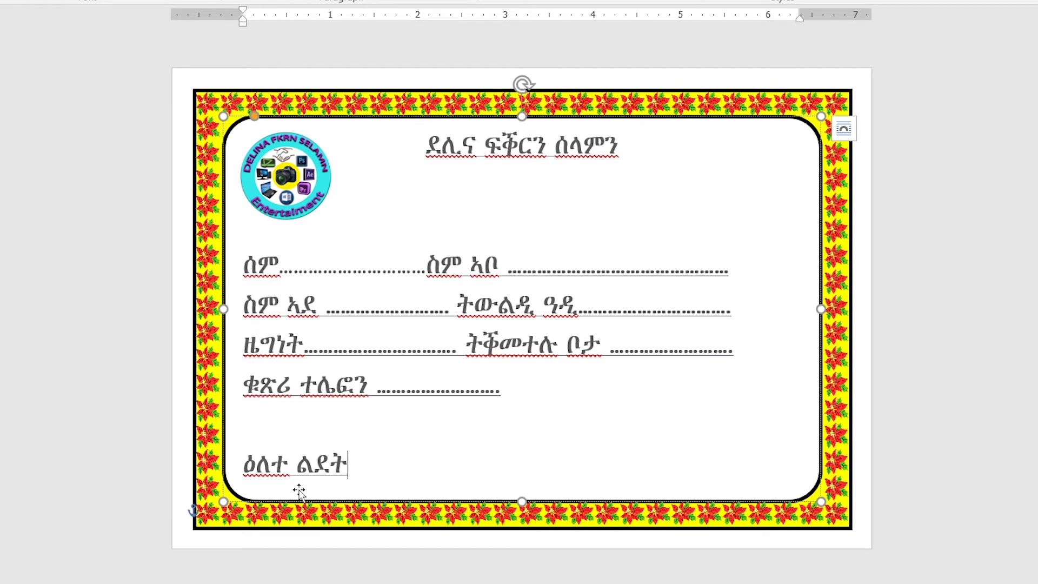
click(250, 475)
click(247, 467)
key(BackSpace)
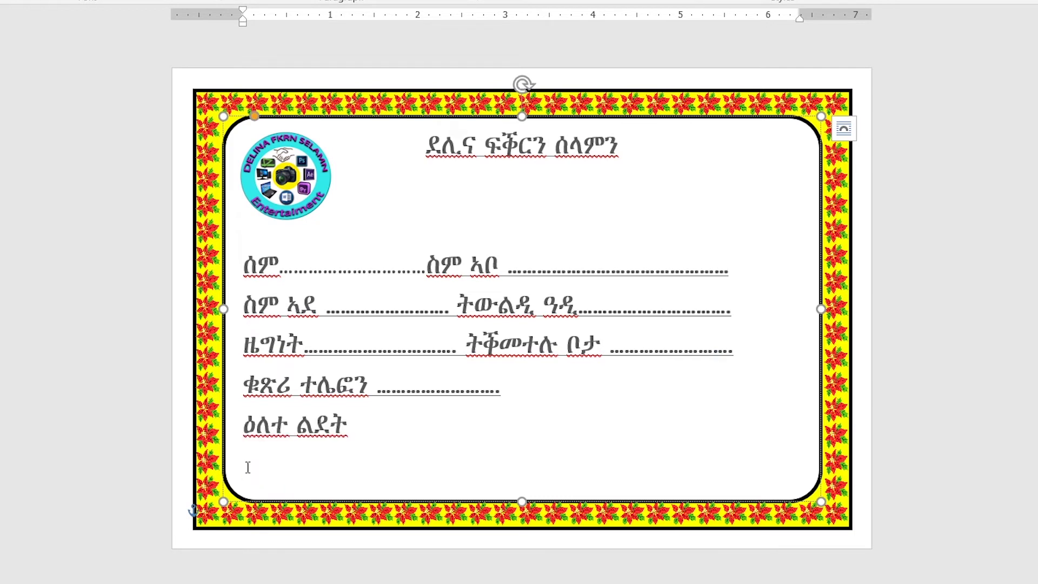
click(343, 437)
text(፨)
key(BackSpace)
text(....)
text(.)
text(.........................)
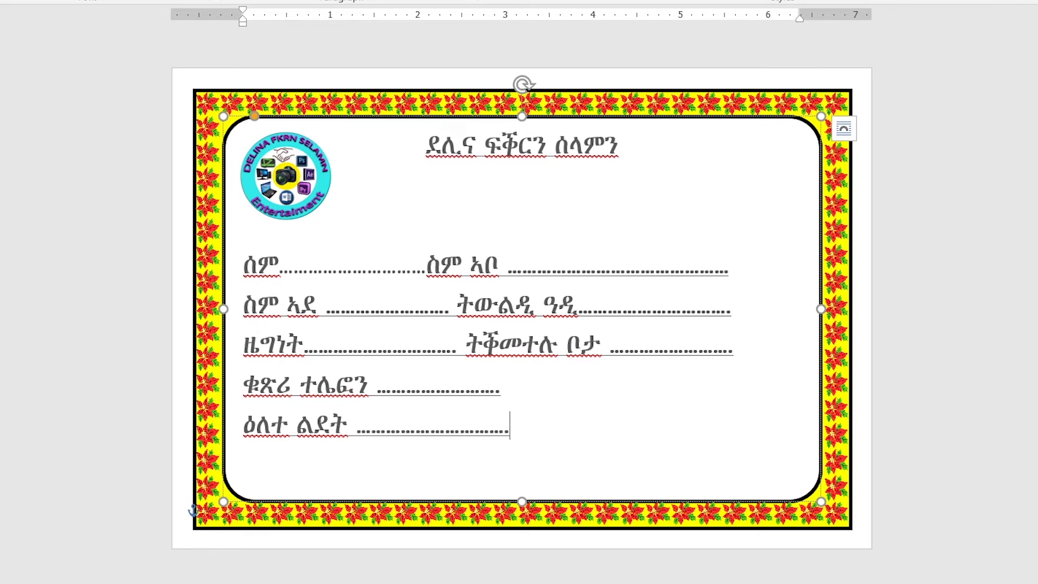
key(BackSpace)
- Add a dotted ክታም field beside it and begin the next row with a dotted ስም ሓላፊ field
key(BackSpace)
key(BackSpace)
key(BackSpace)
text(...)
key(Return)
key(BackSpace)
text(k)
text(et)
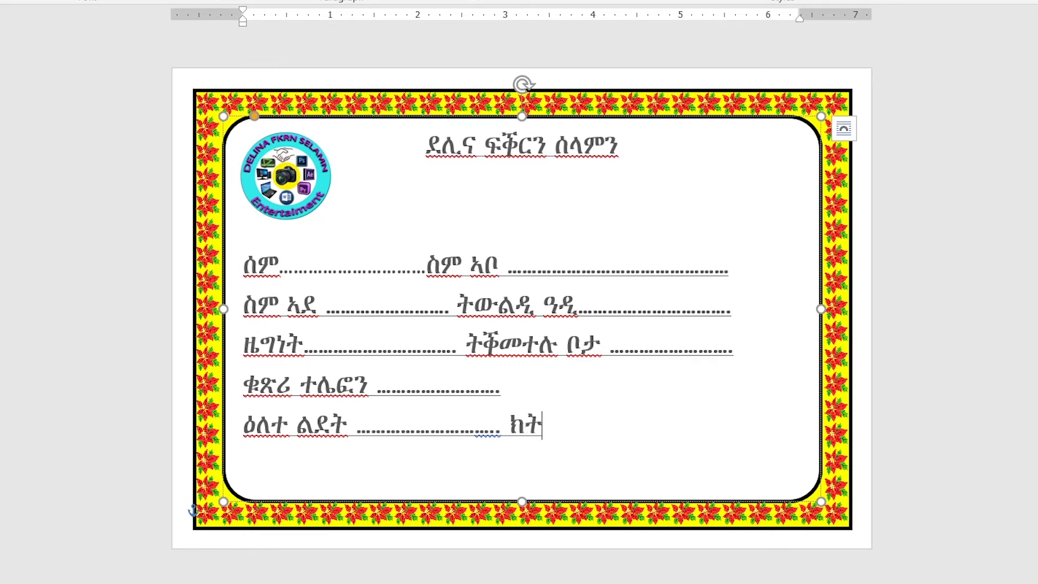
text(am)
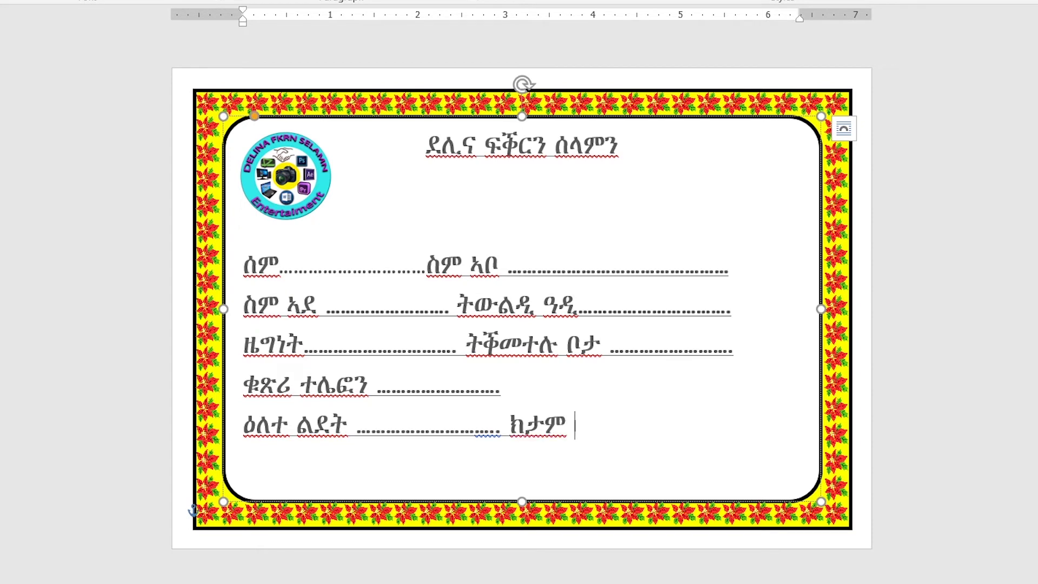
text( .)
text(..........)
text(.............)
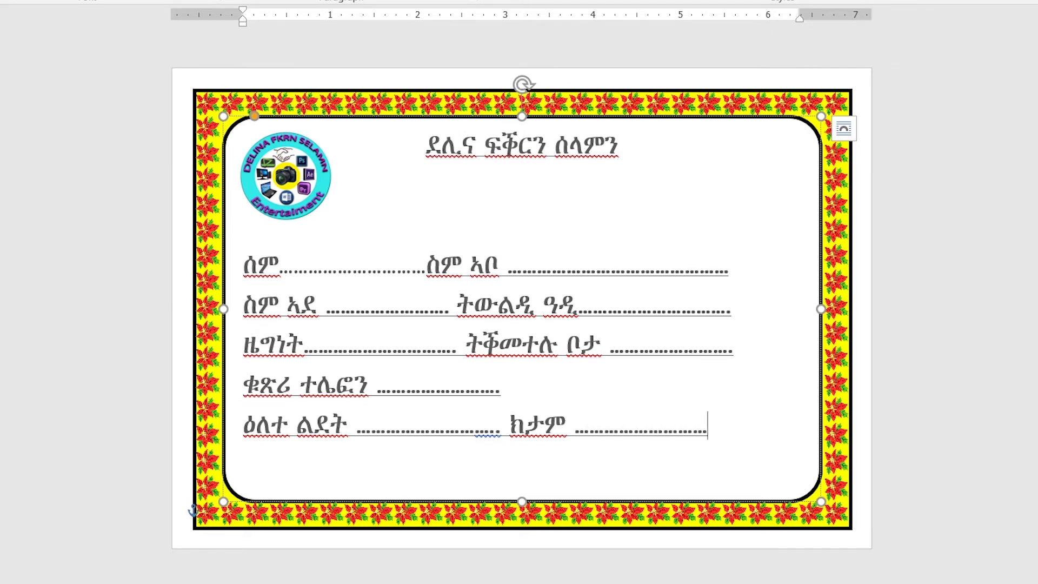
text(.........)
key(Return)
text(s)
key(BackSpace)
text(ስም )
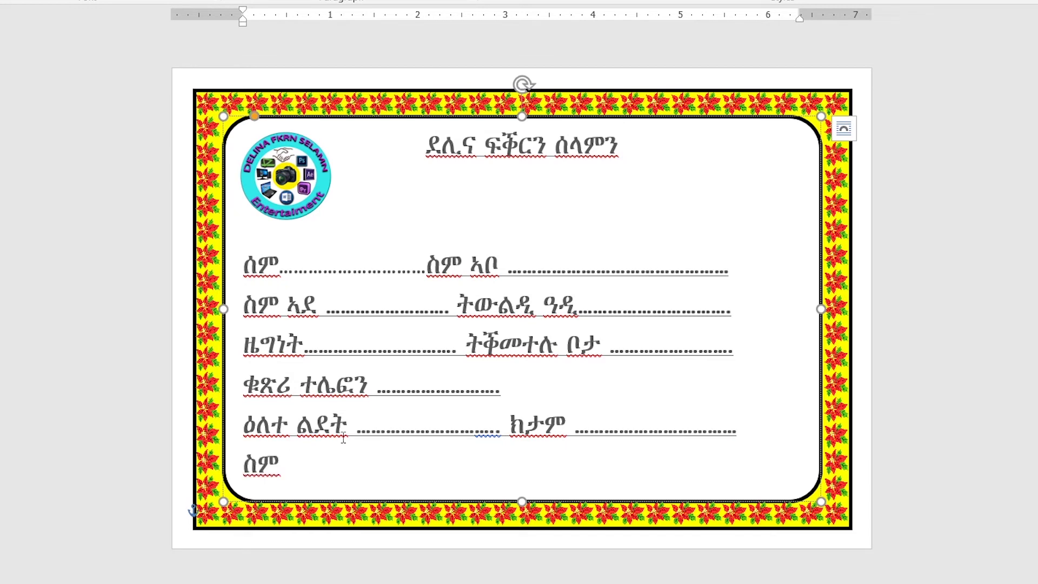
text(ሓላፍ)
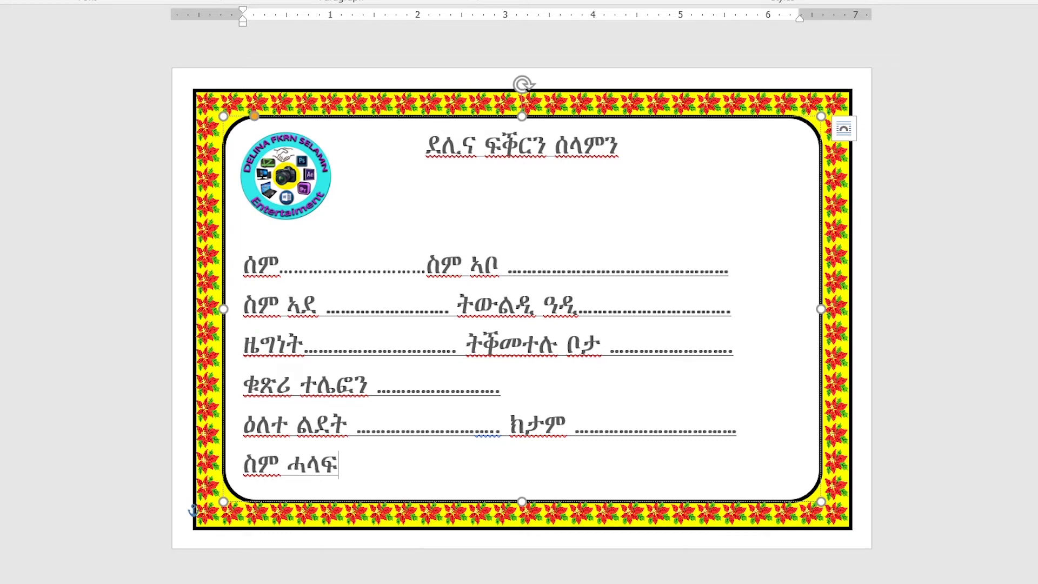
text(i)
text( ...........)
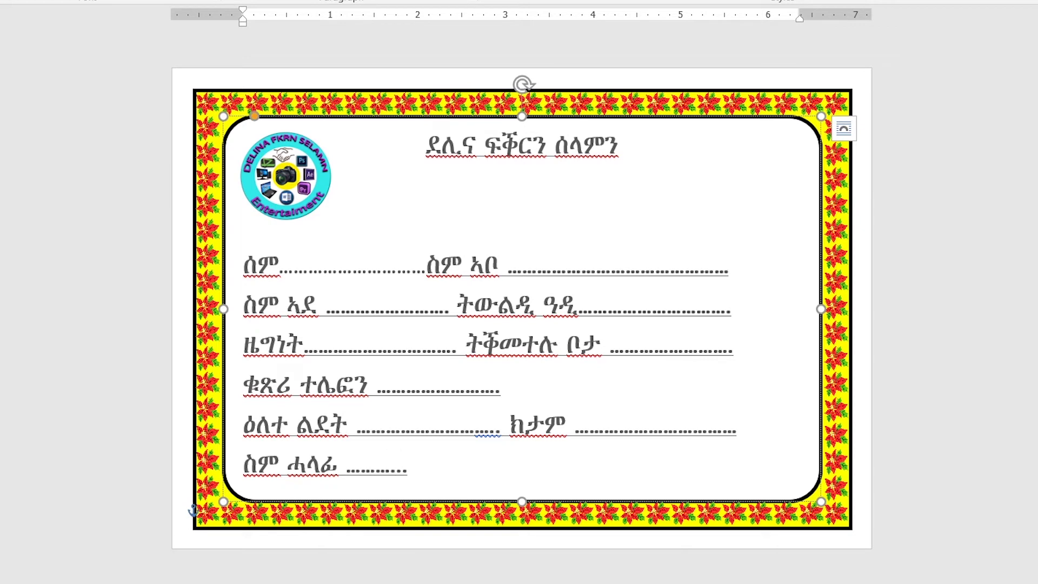
text(...........)
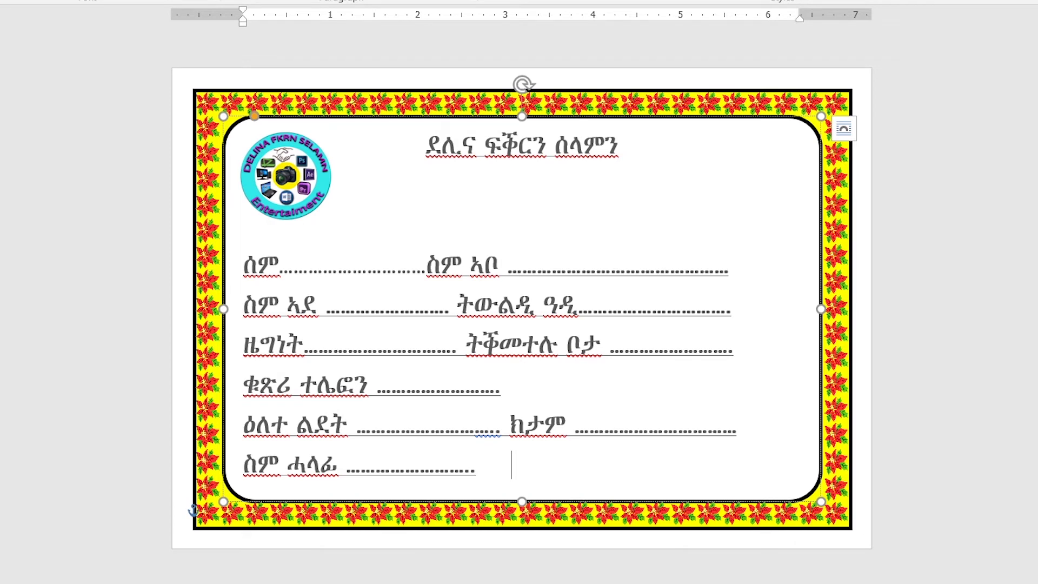
- Type ክታም followed by a run of dots after the ስም ሓላፊ field
text(ክታ)
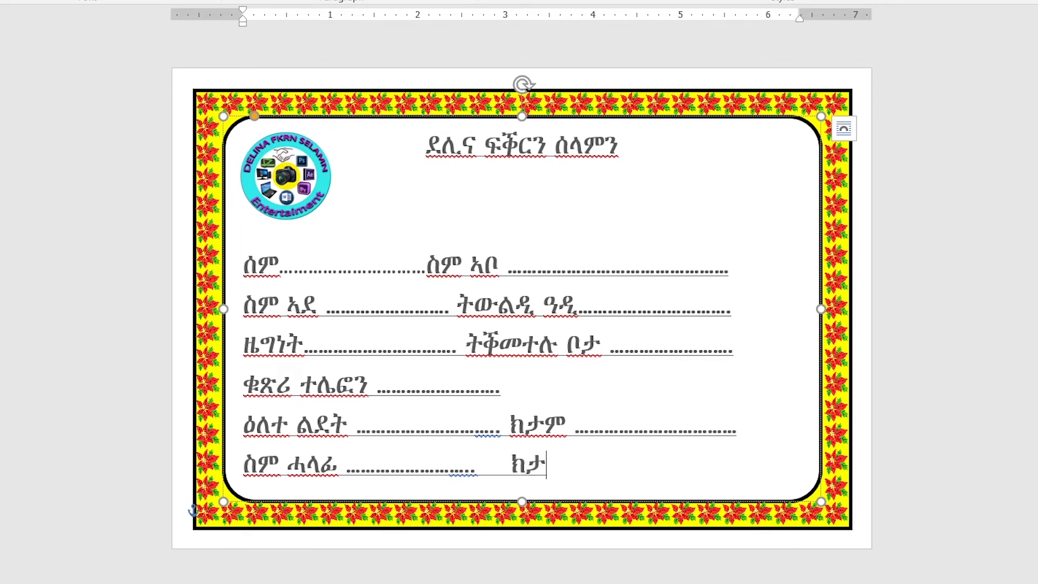
text(ም)
text( .....................)
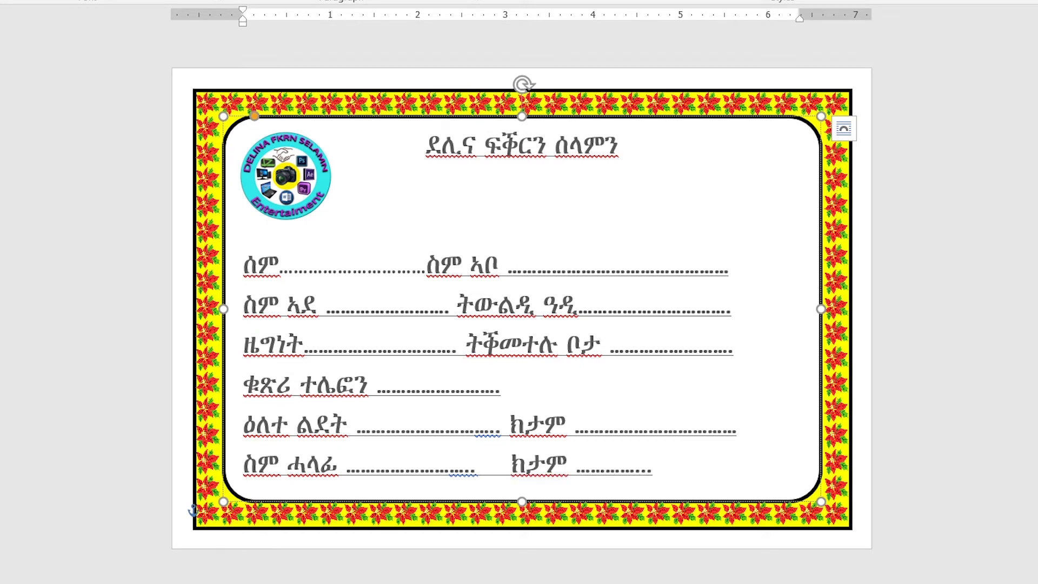
text(.......)
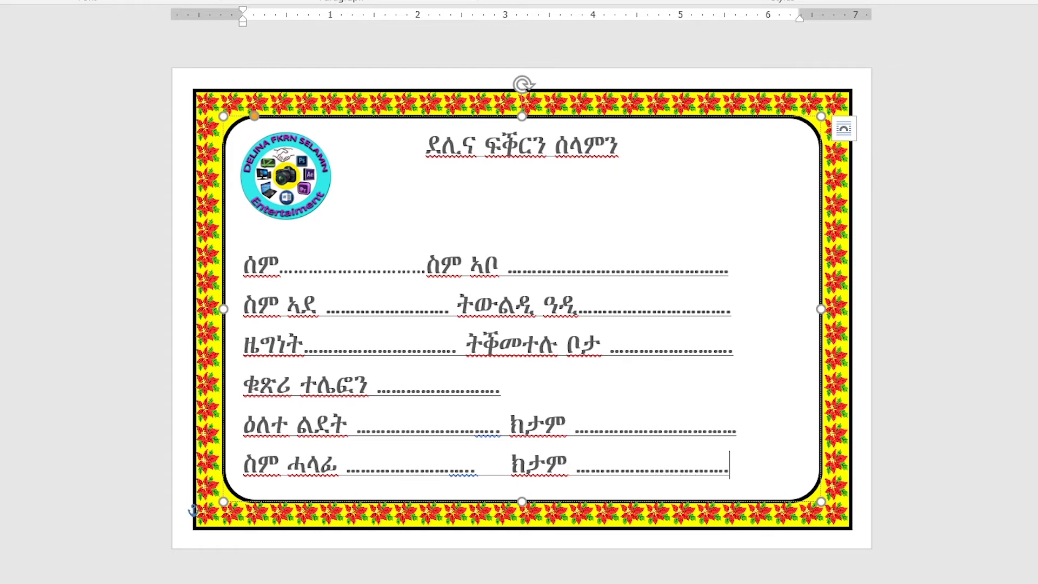
text(....)
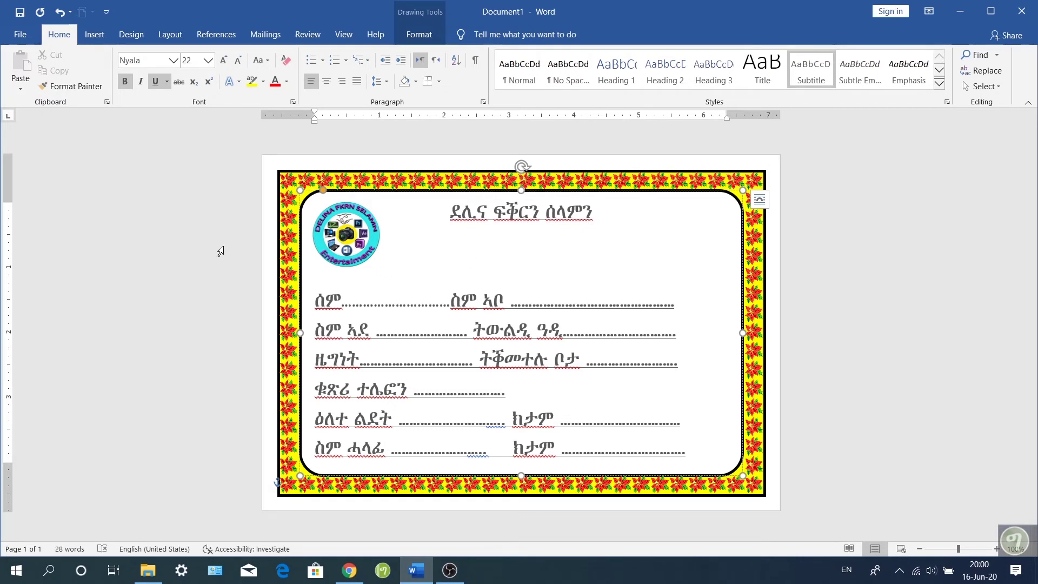
- Draw a ribbon banner from the Stars and Banners shapes below the title
click(100, 36)
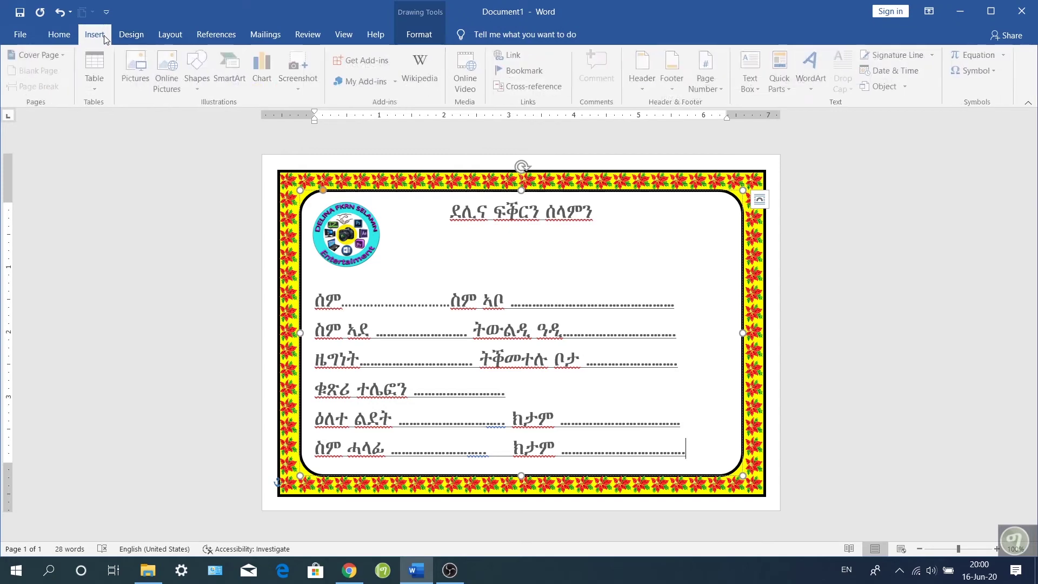
click(199, 63)
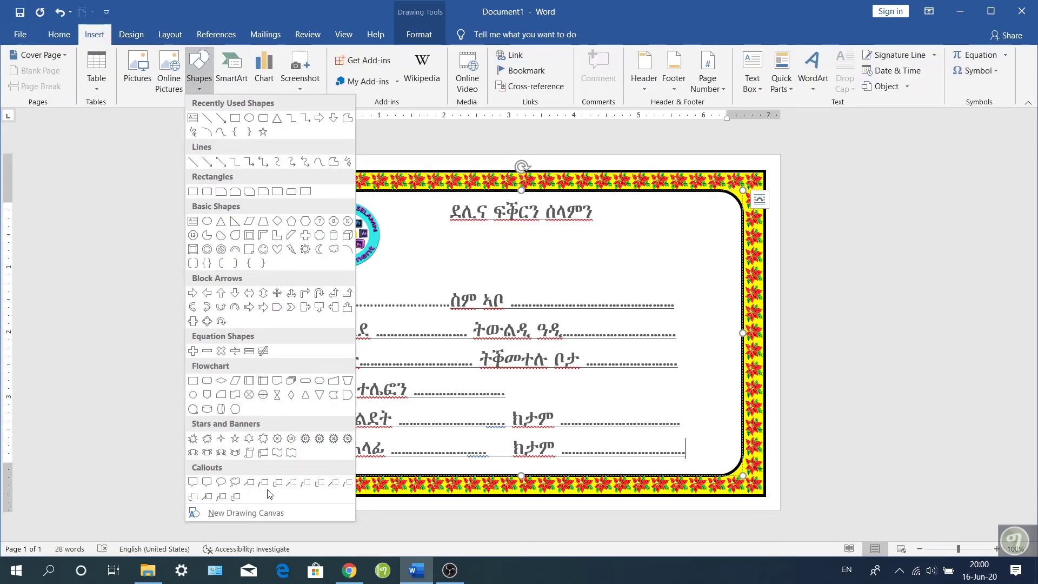
click(207, 452)
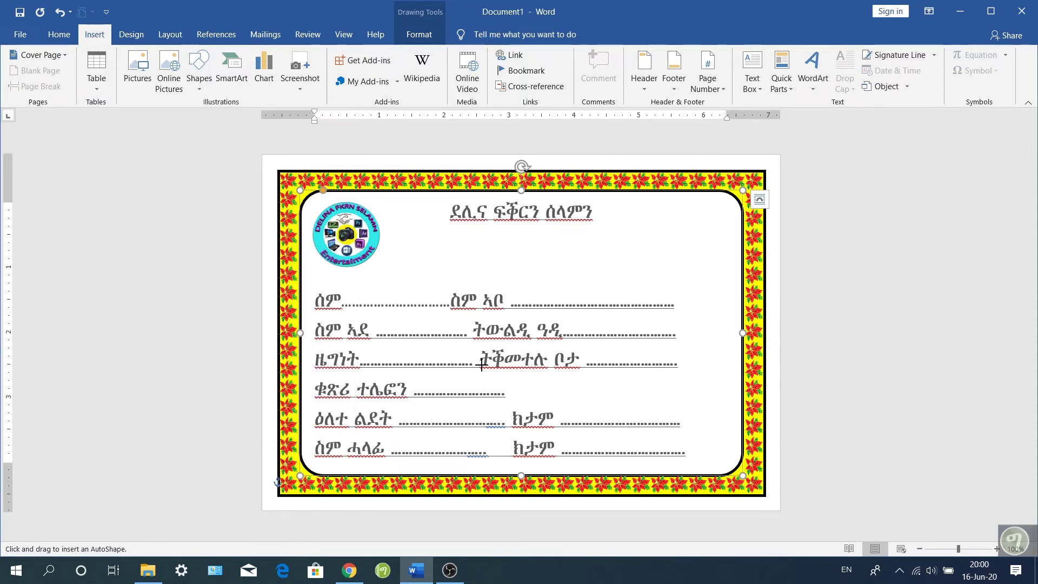
drag(438, 239, 659, 283)
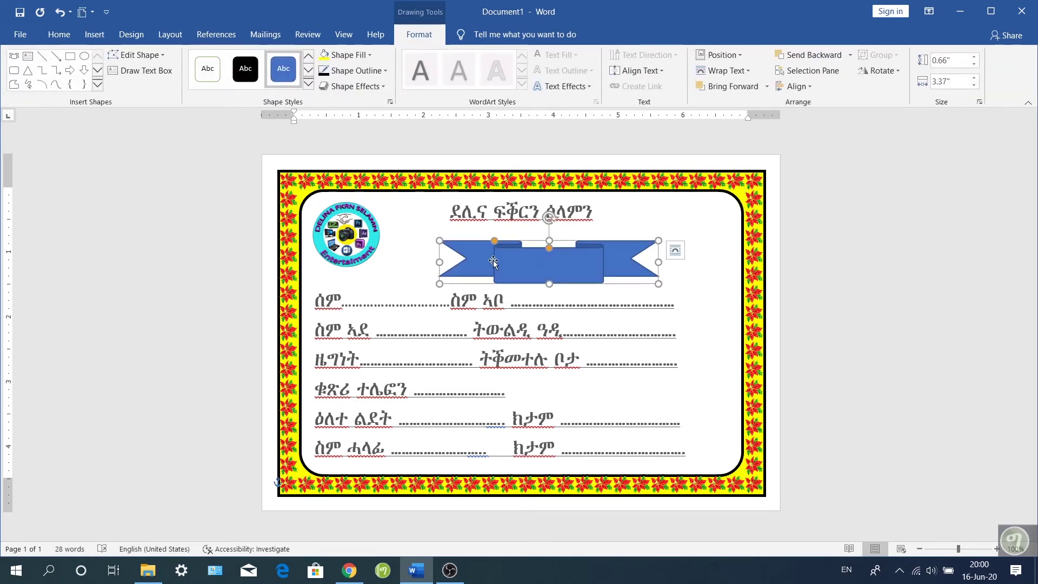
- Reposition and resize the banner so it sits centred under the title
mouse_move(548, 268)
mouse_down()
mouse_move(527, 257)
mouse_move(532, 264)
mouse_up()
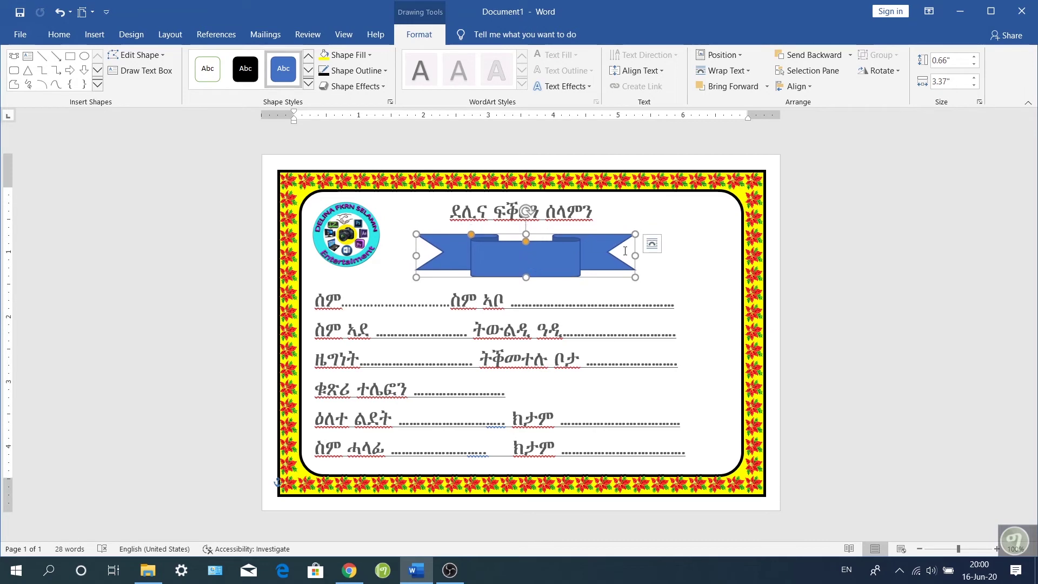
mouse_move(636, 255)
mouse_down()
mouse_move(647, 258)
mouse_move(608, 256)
mouse_up()
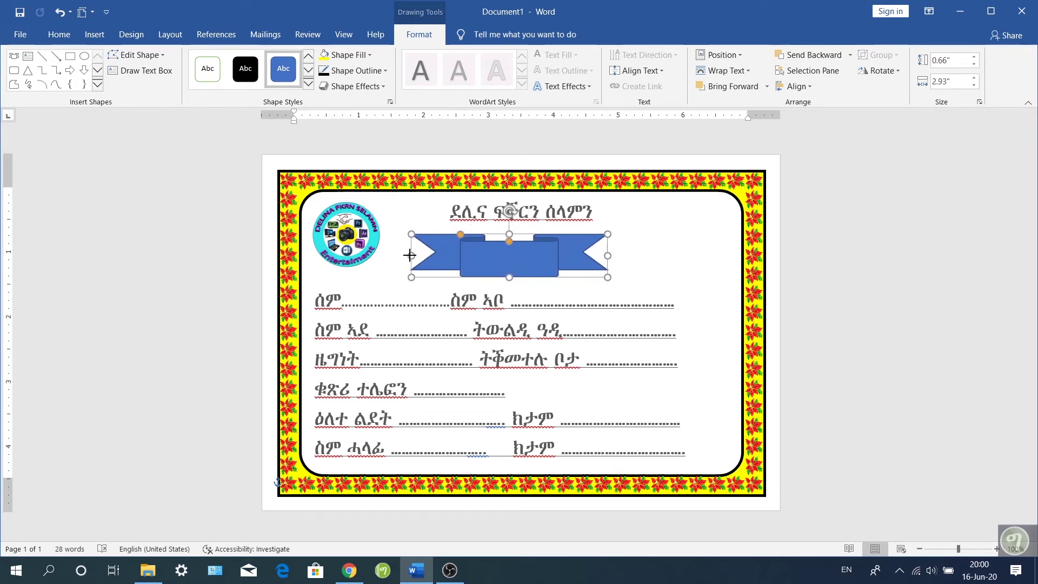
drag(416, 255, 409, 256)
drag(508, 234, 508, 248)
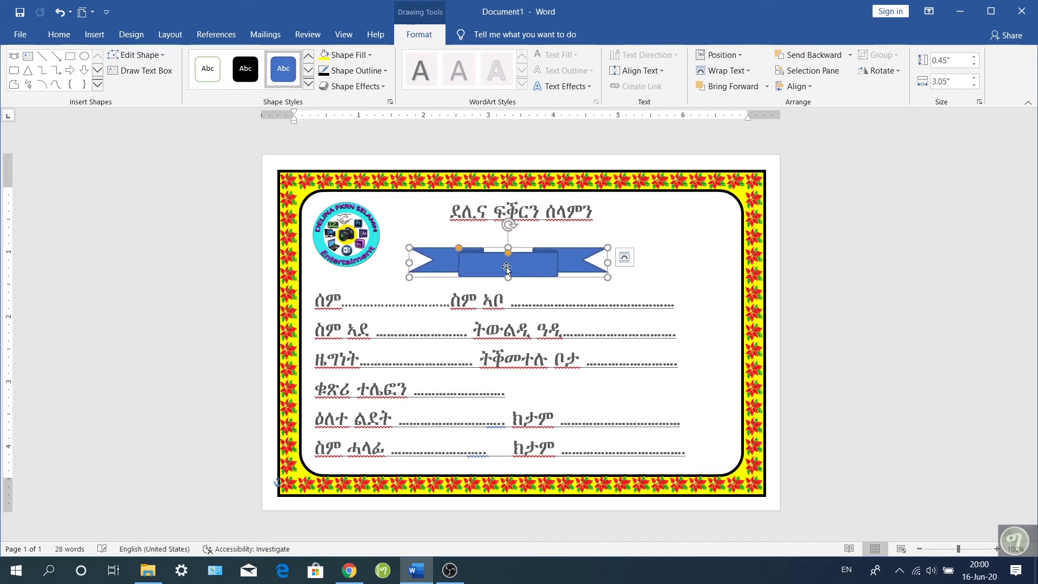
drag(410, 263, 399, 263)
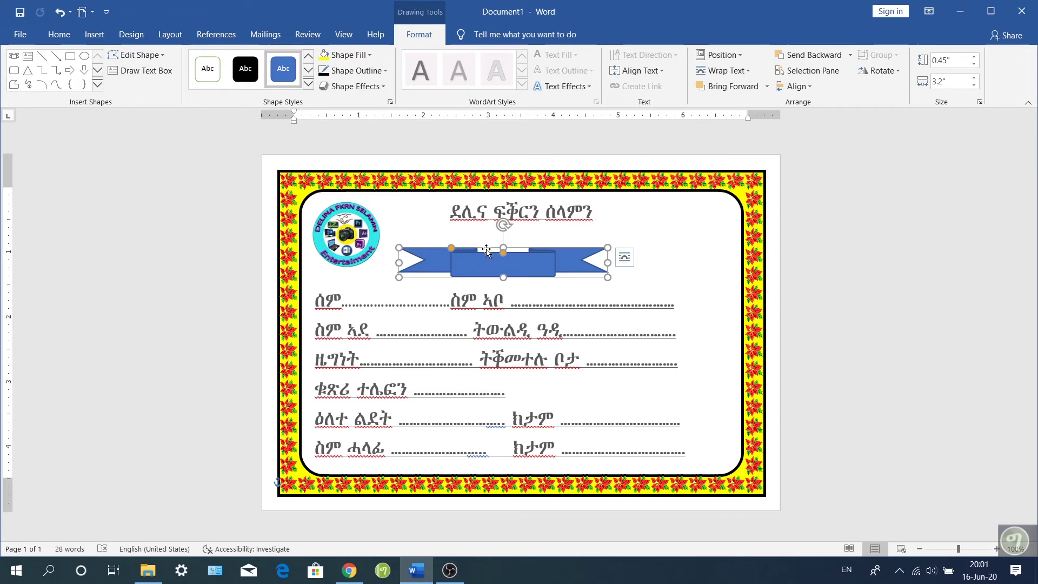
mouse_move(505, 245)
mouse_down()
mouse_move(505, 236)
mouse_move(511, 253)
mouse_up()
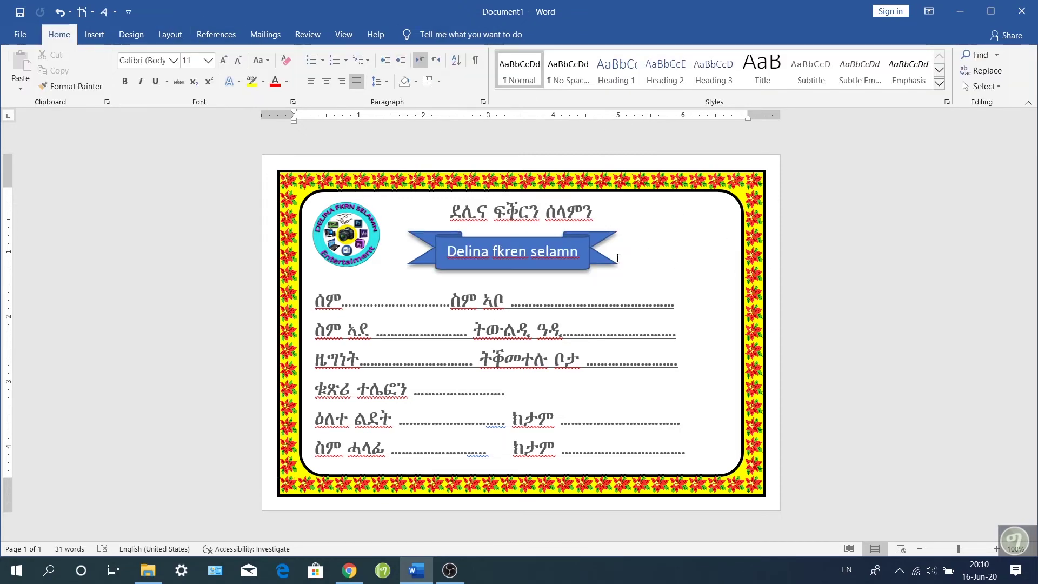
- Draw a rectangle at the card's top-right and adjust its size and position
click(93, 38)
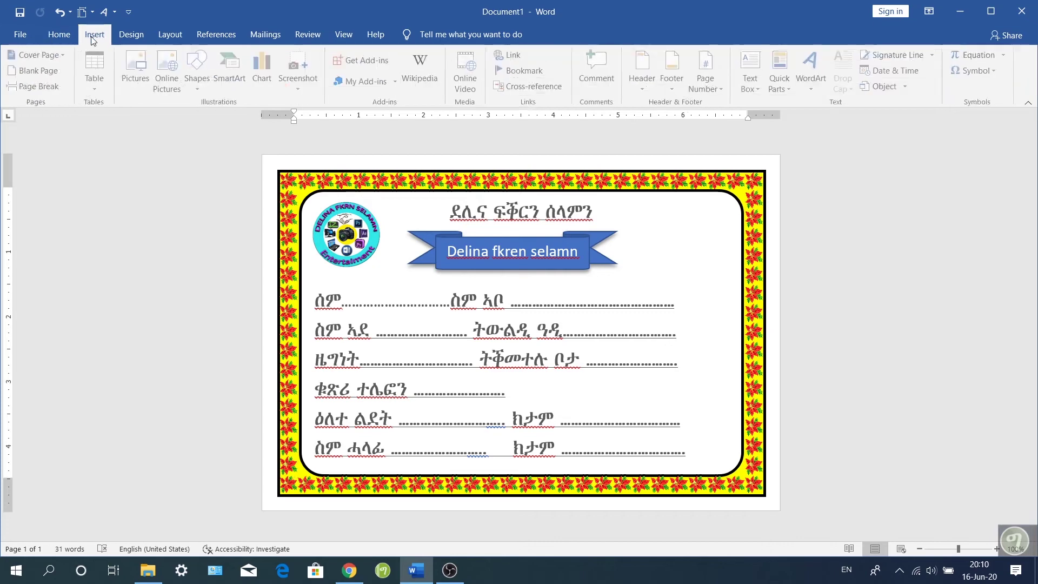
click(200, 62)
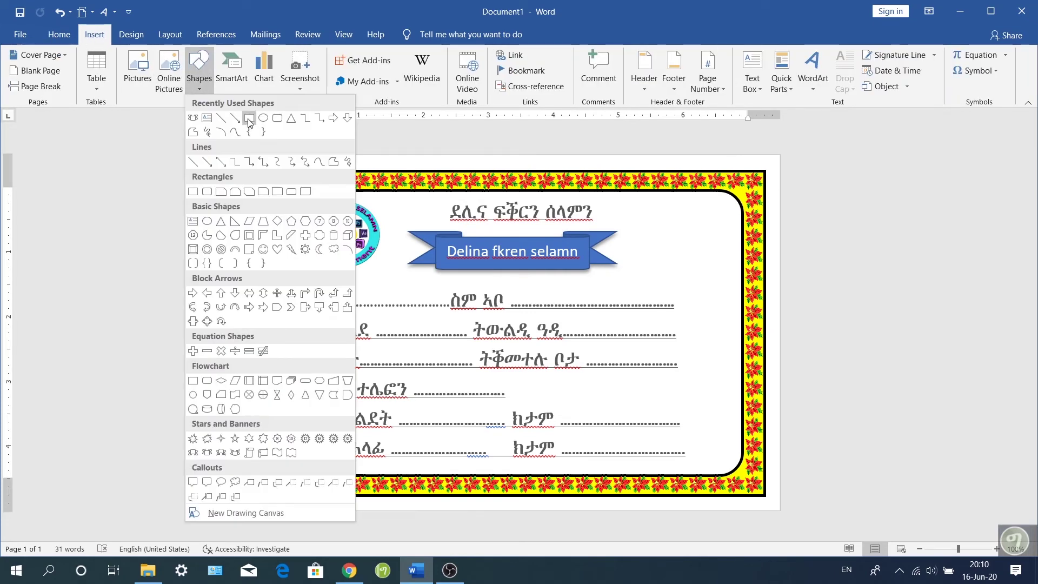
click(249, 119)
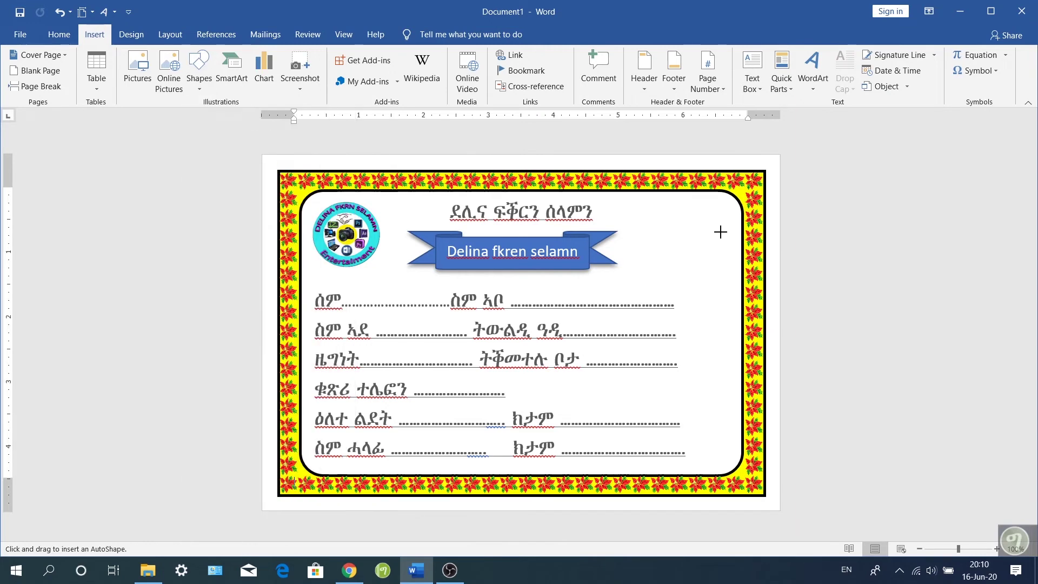
drag(640, 200, 736, 303)
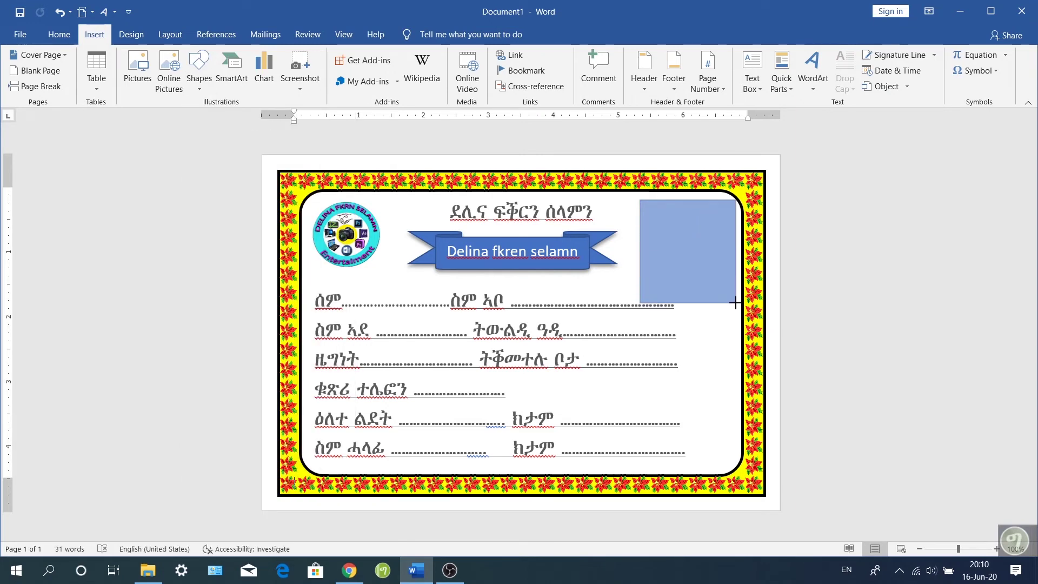
drag(680, 233, 669, 230)
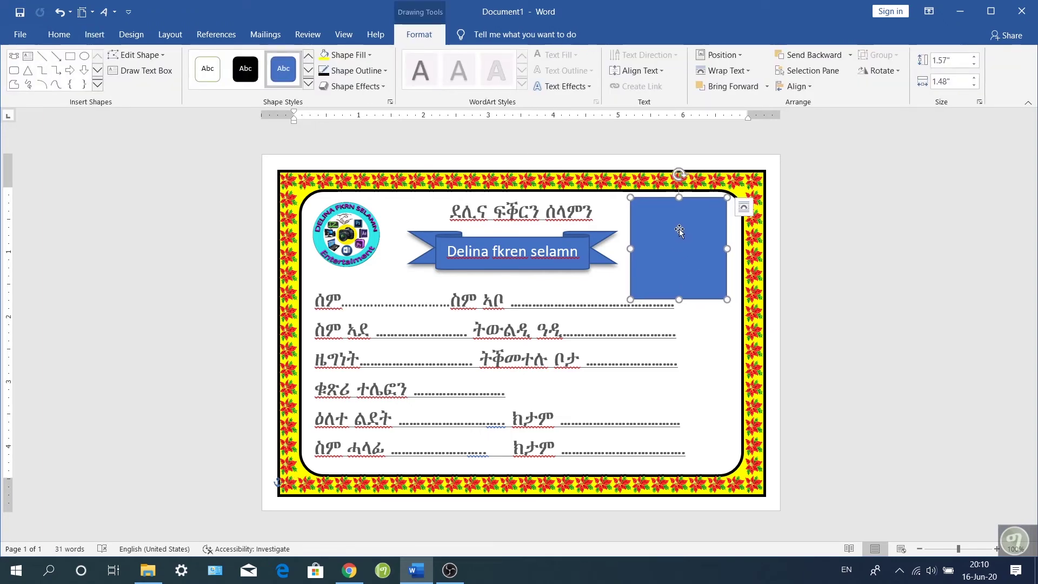
drag(679, 229, 679, 228)
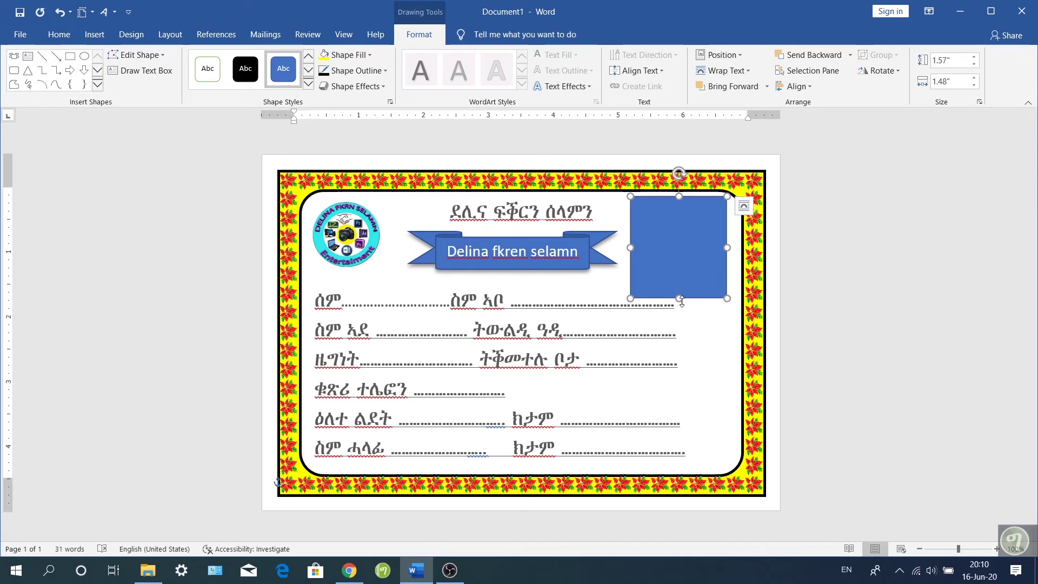
drag(727, 299, 719, 289)
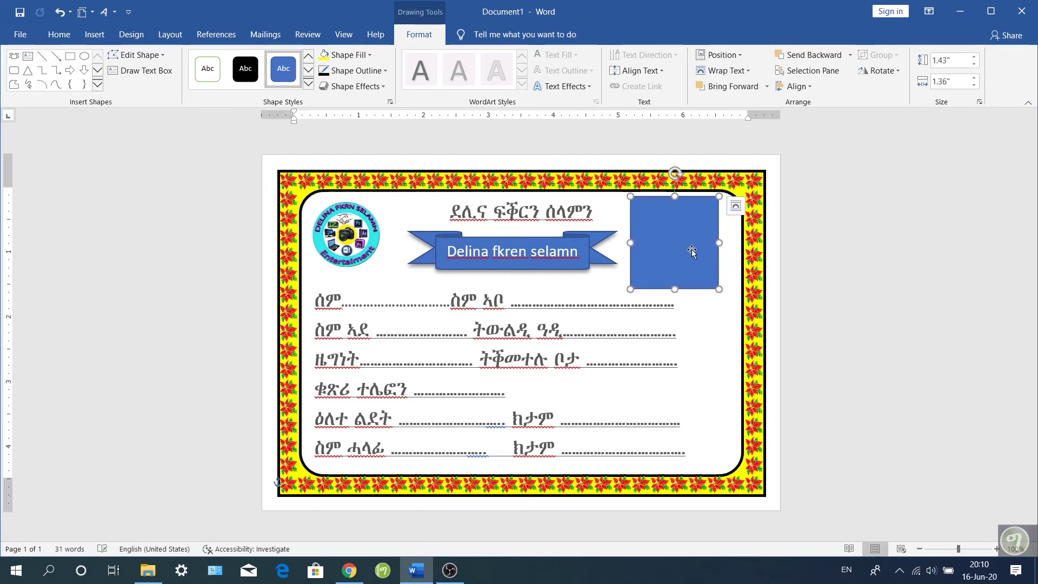
drag(692, 251, 695, 253)
click(706, 285)
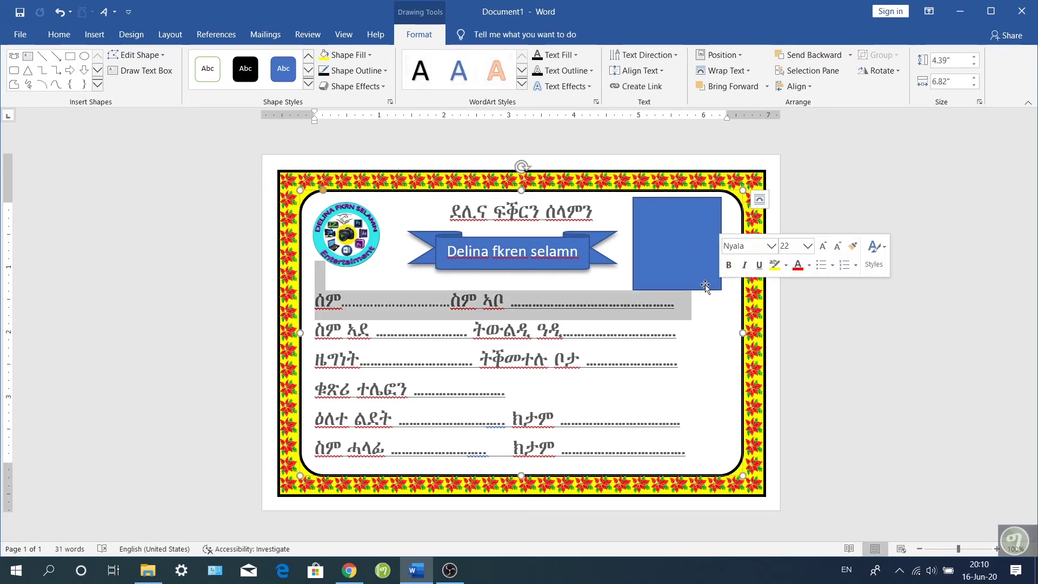
click(707, 282)
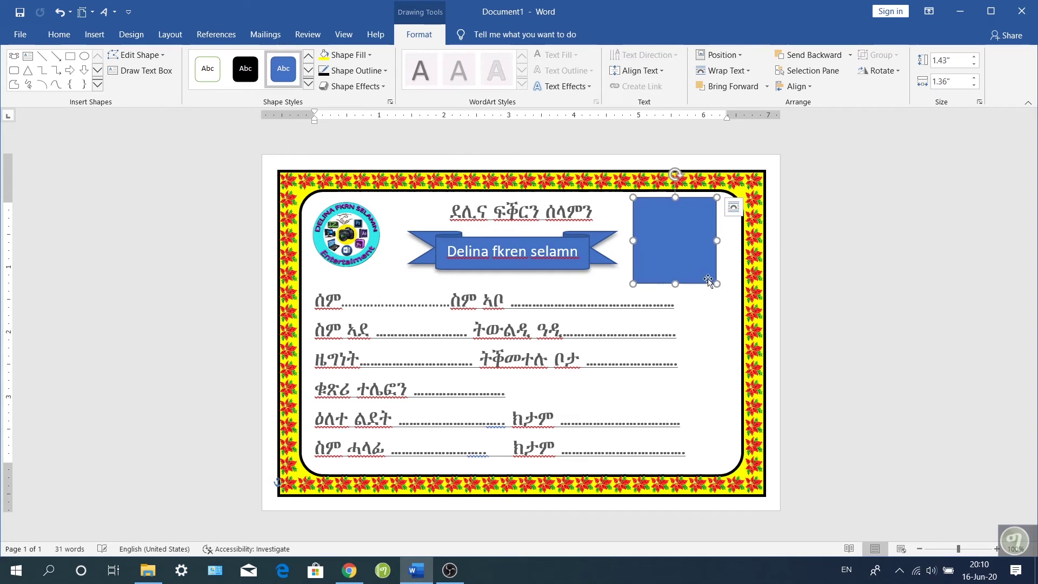
key(ctrl+z)
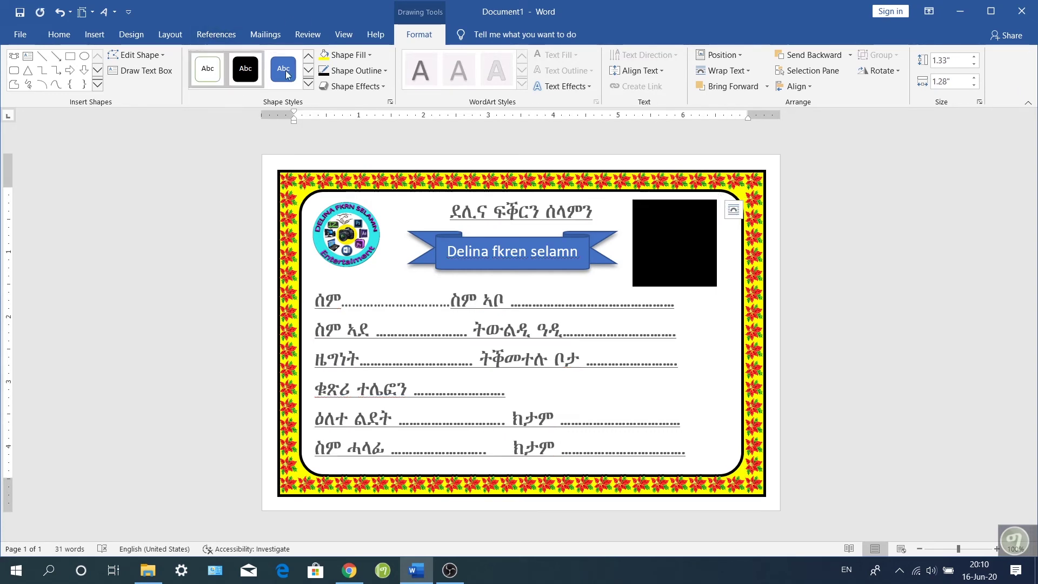
- Give the rectangle a 3 pt black outline
click(384, 70)
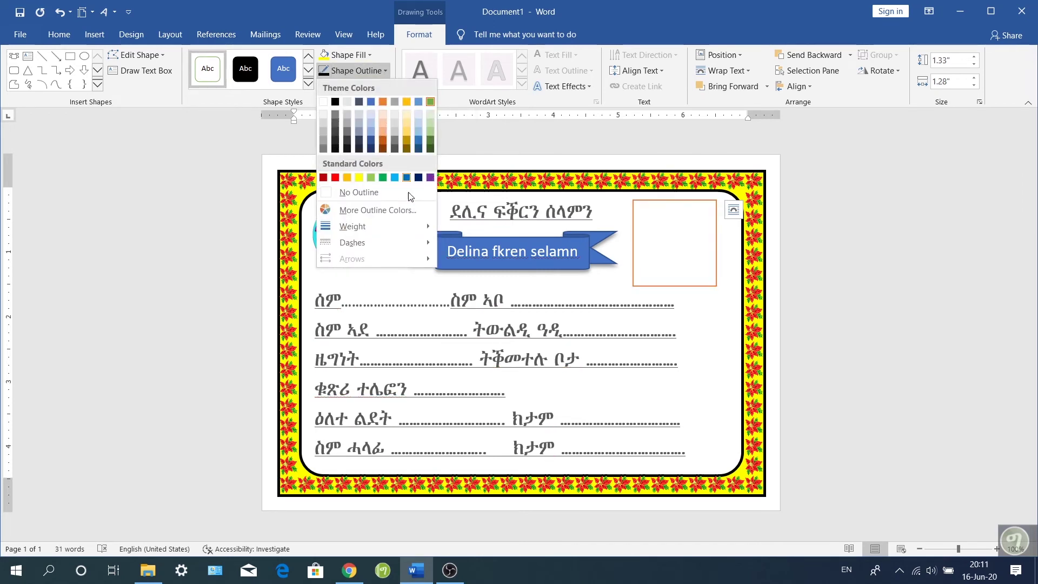
mouse_move(352, 226)
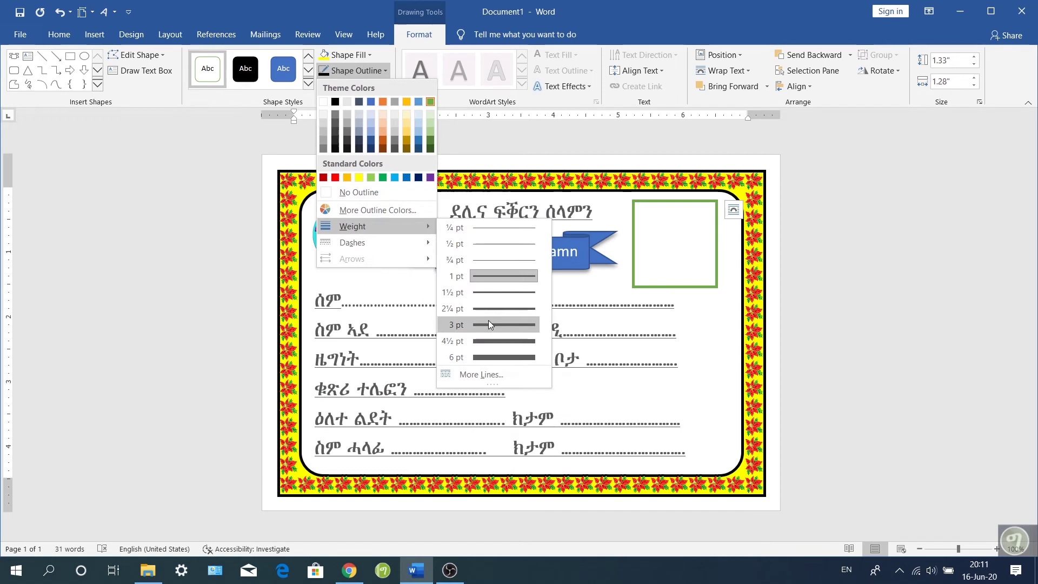
click(489, 325)
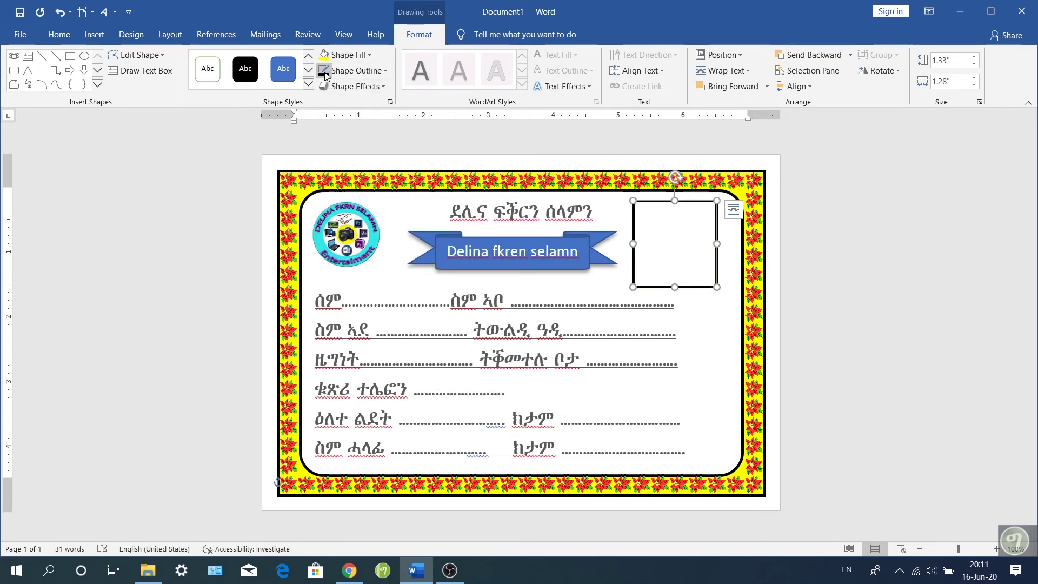
click(378, 70)
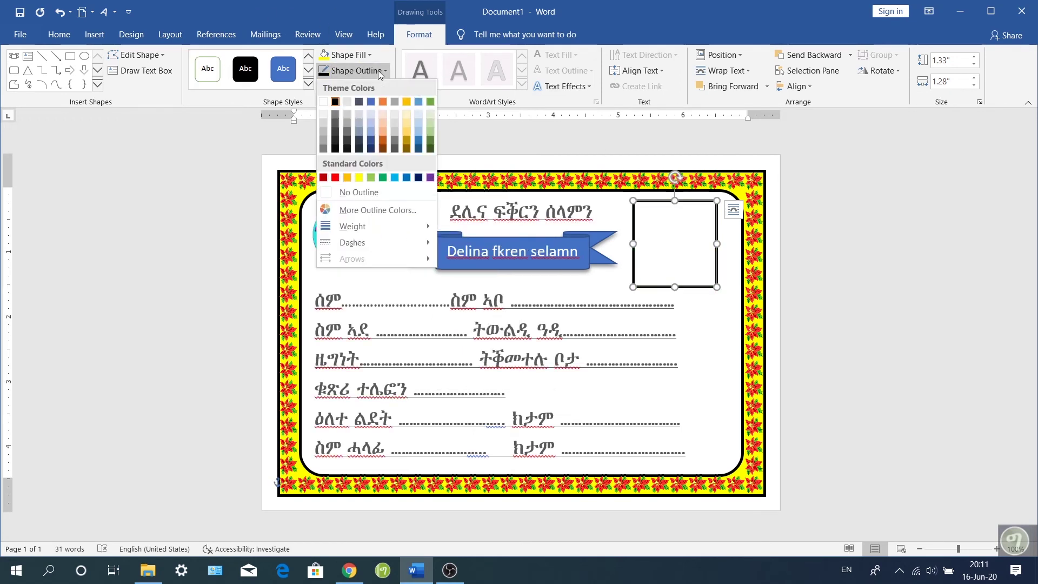
click(339, 101)
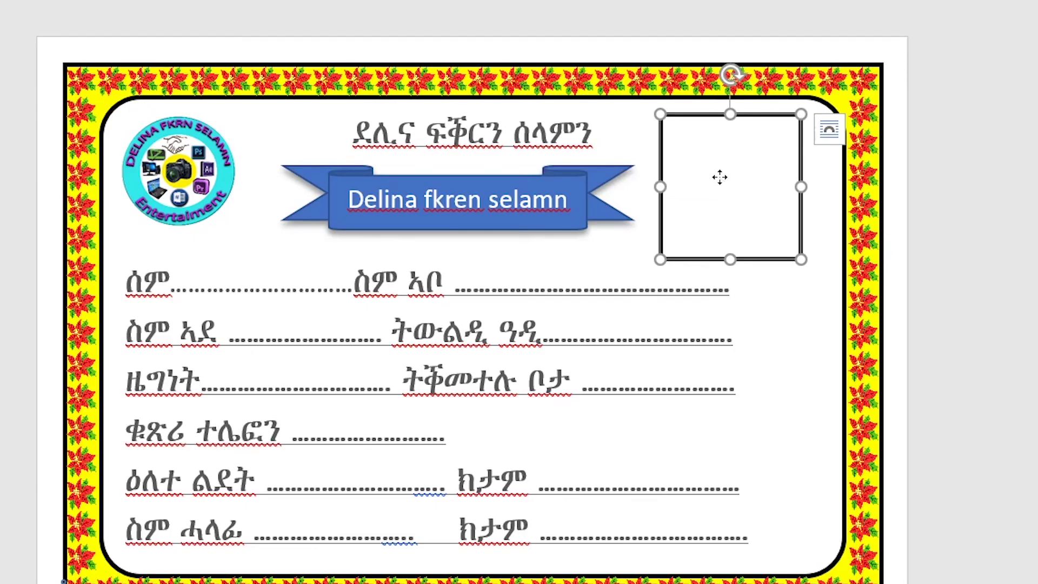
- Add the text 'photo' inside the rectangle
right_click(669, 239)
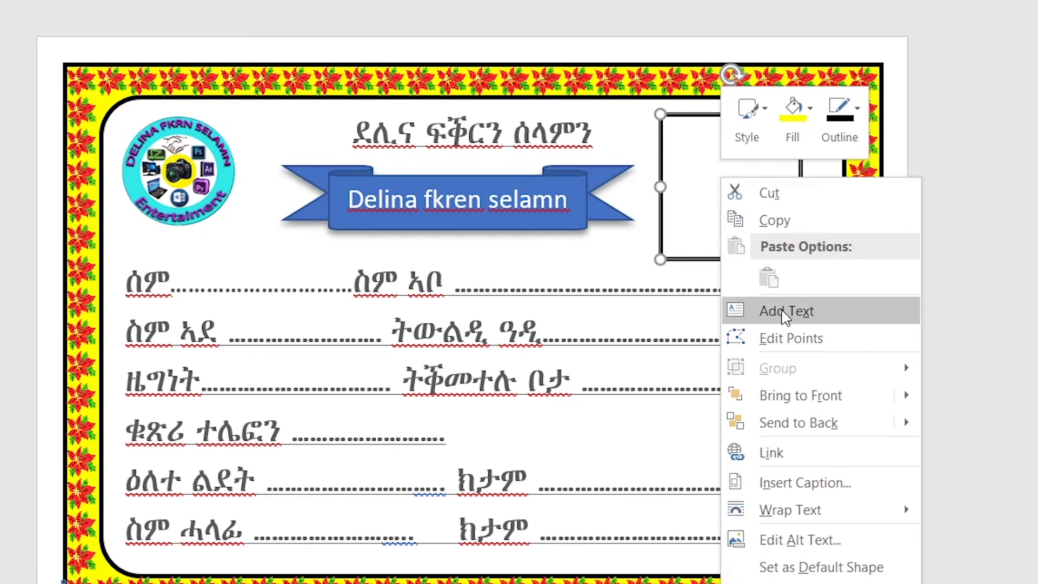
click(786, 311)
click(674, 199)
text(pho)
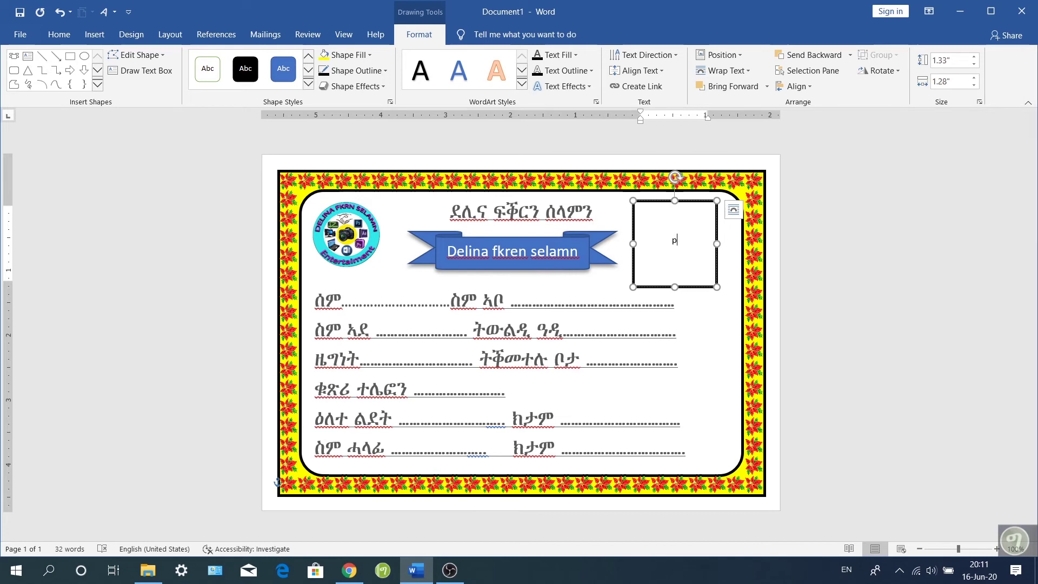
text(t)
text(o)
- Try a gold style and a 2¼ pt black border on the title banner, then keep it green
click(427, 238)
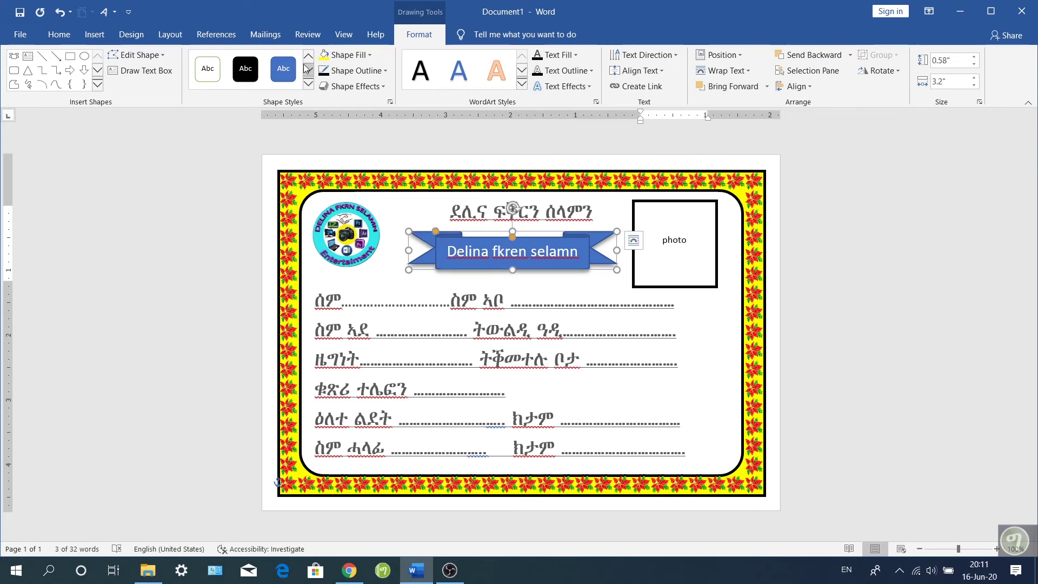
click(309, 84)
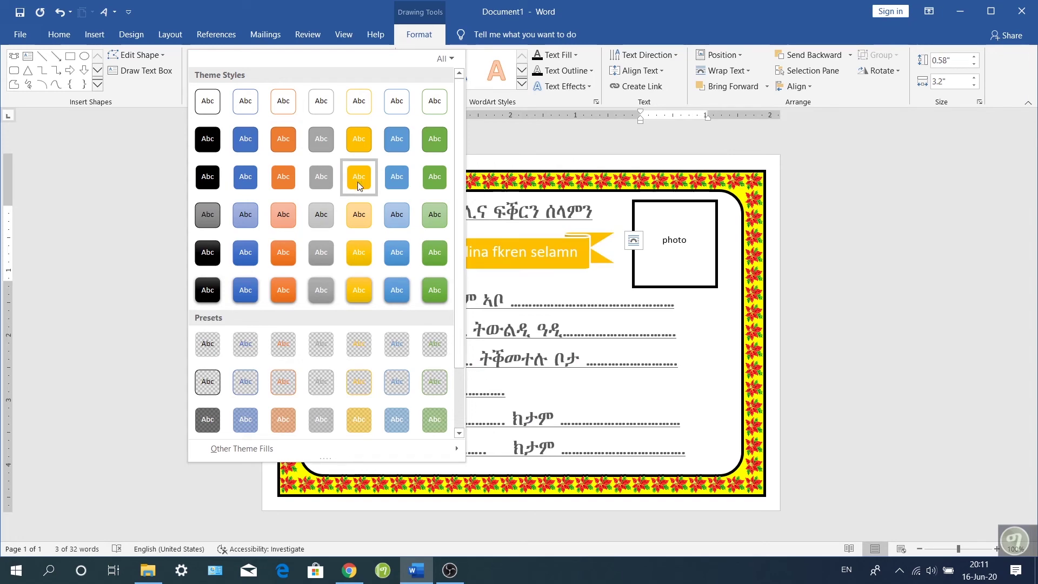
click(358, 142)
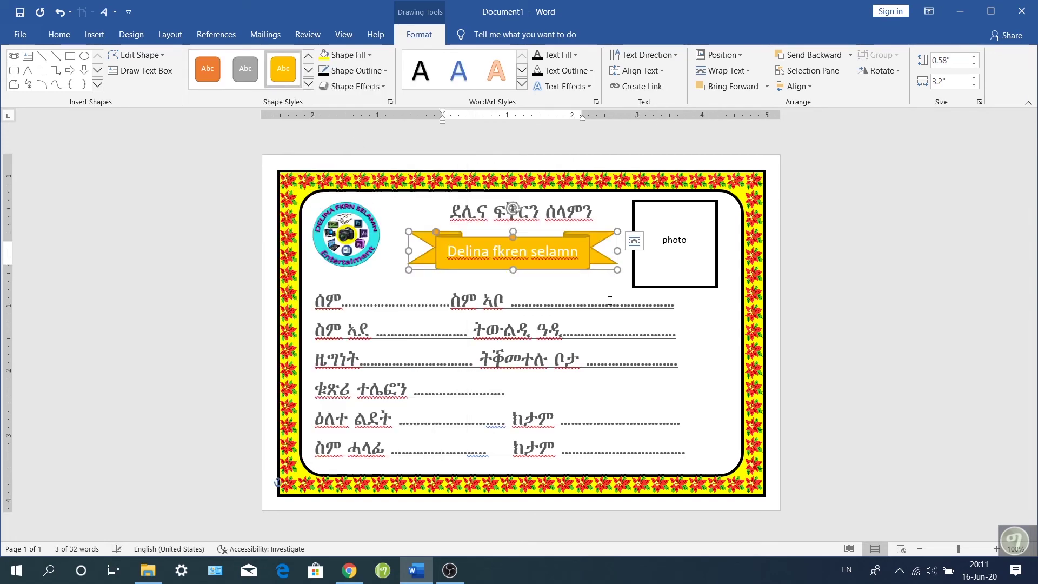
click(380, 72)
mouse_move(354, 227)
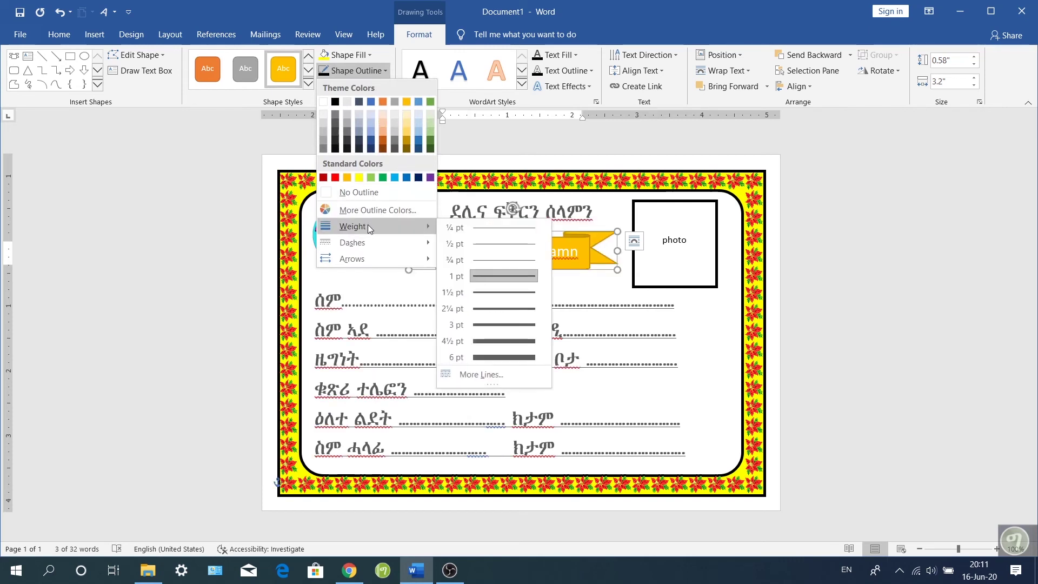
click(496, 308)
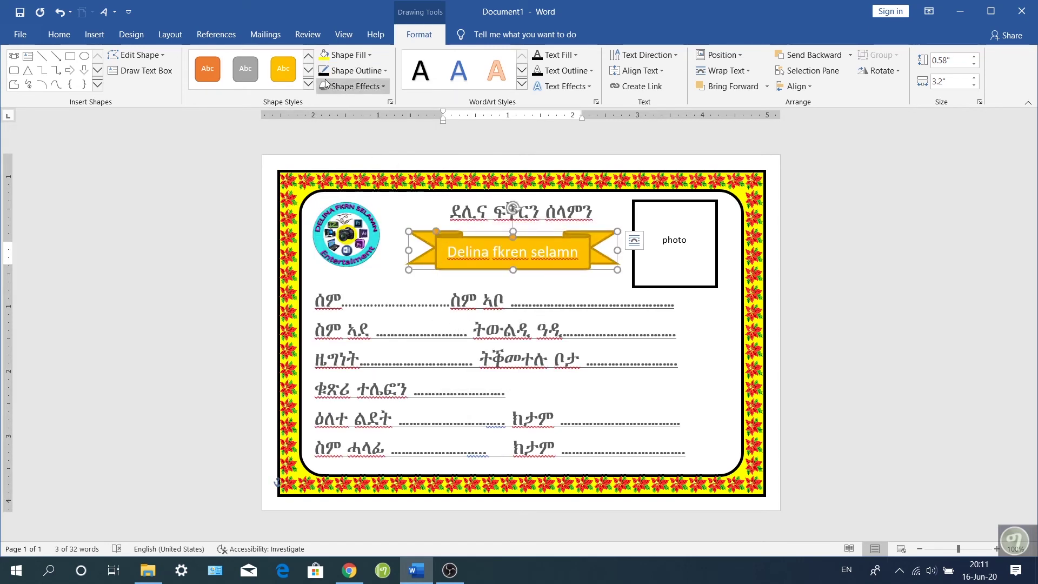
click(339, 71)
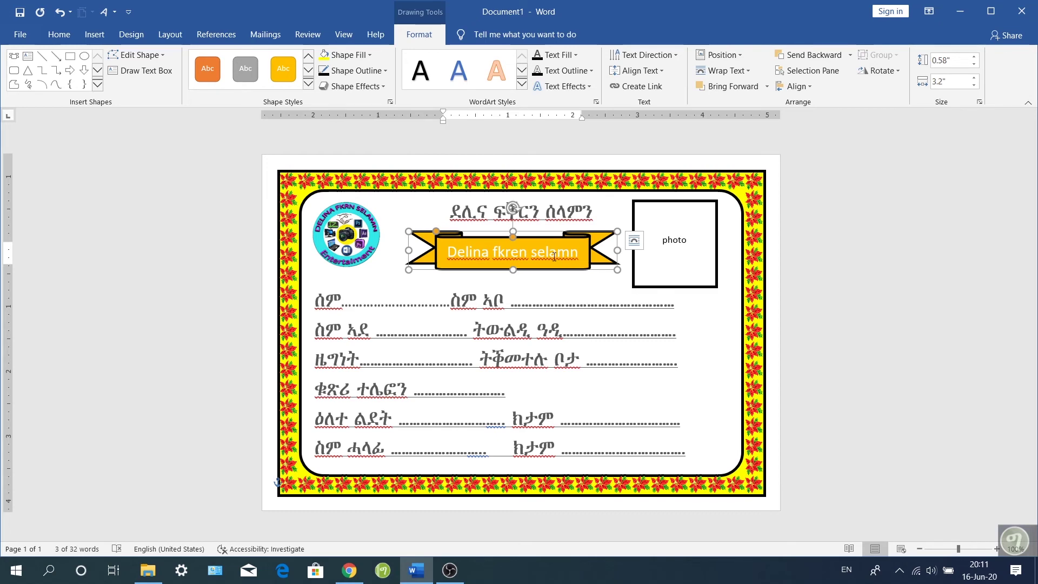
click(287, 73)
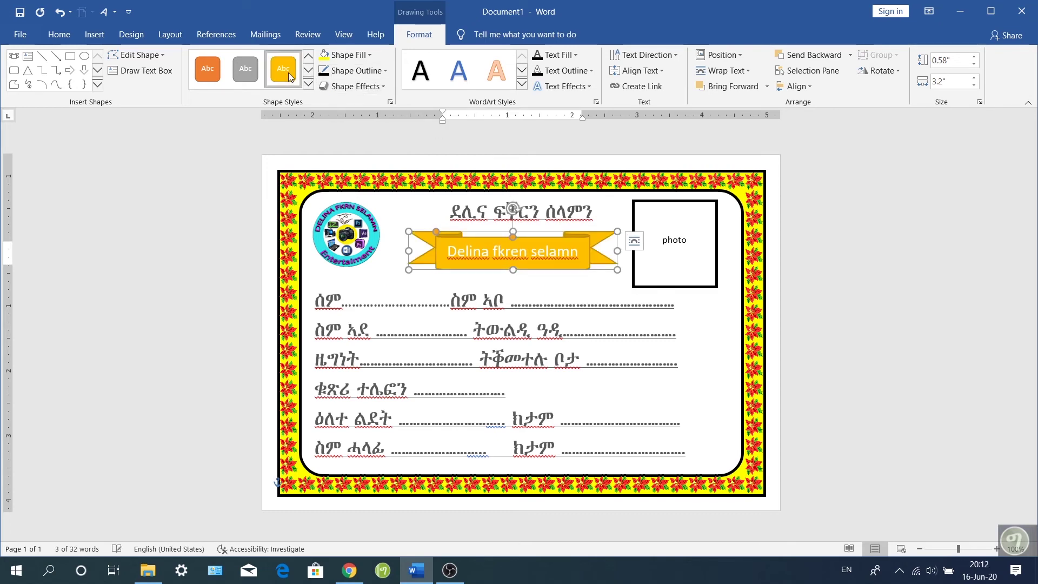
click(308, 83)
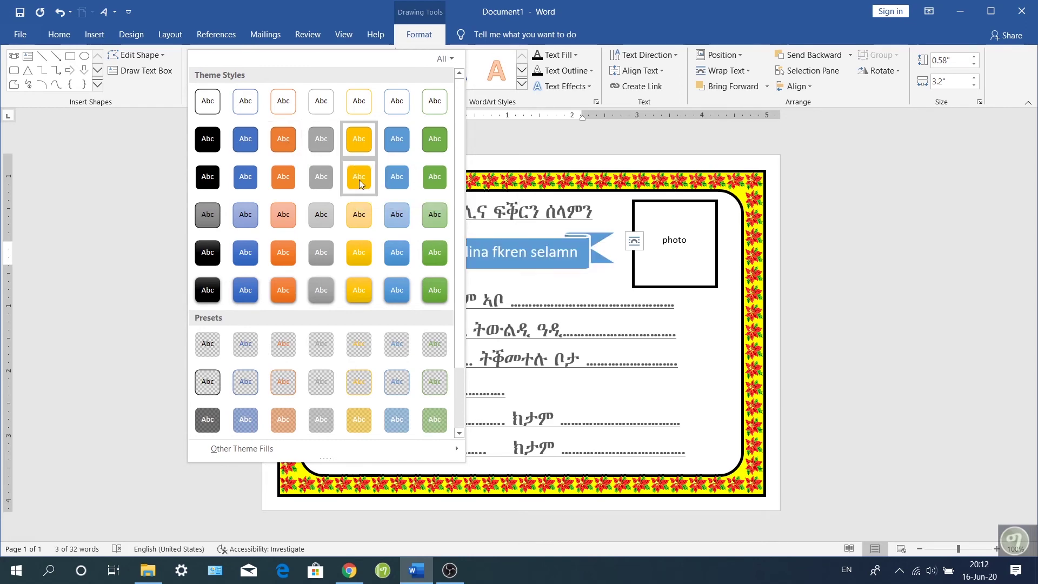
key(Escape)
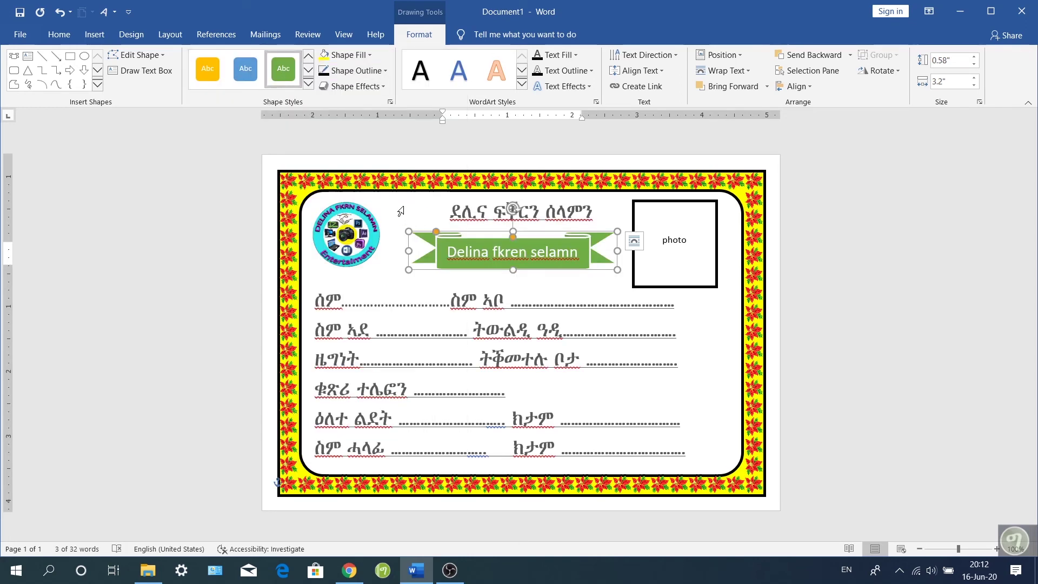
click(400, 210)
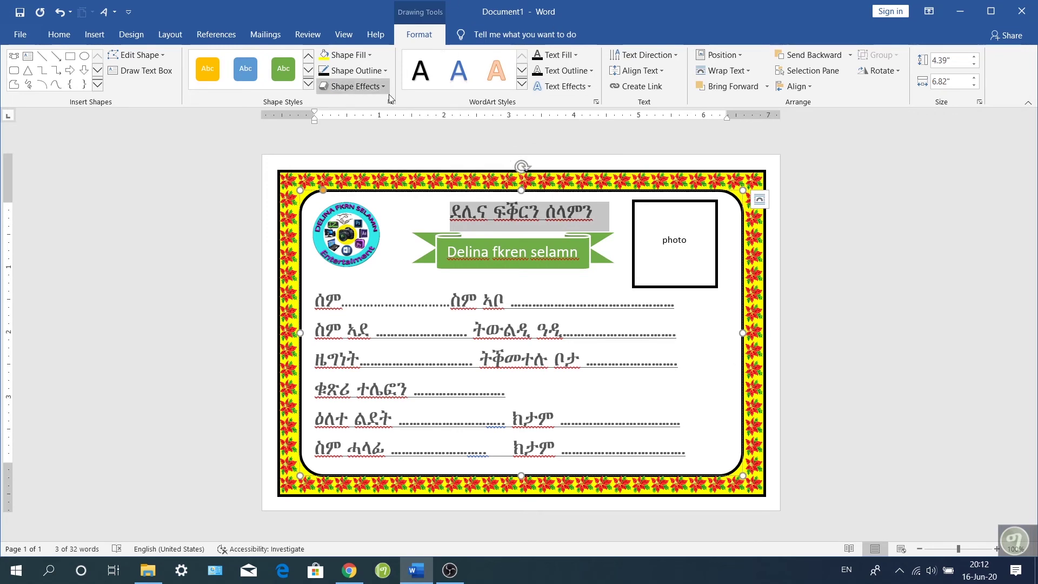
- In Format Shape, remove the inner panel's plain fill and switch it to a gradient fill
click(371, 56)
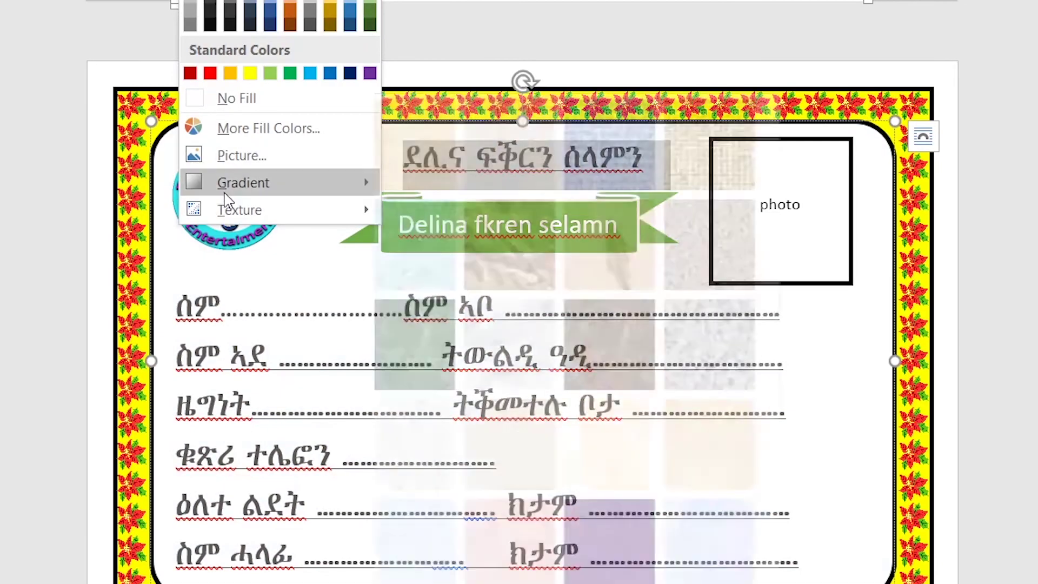
mouse_move(243, 182)
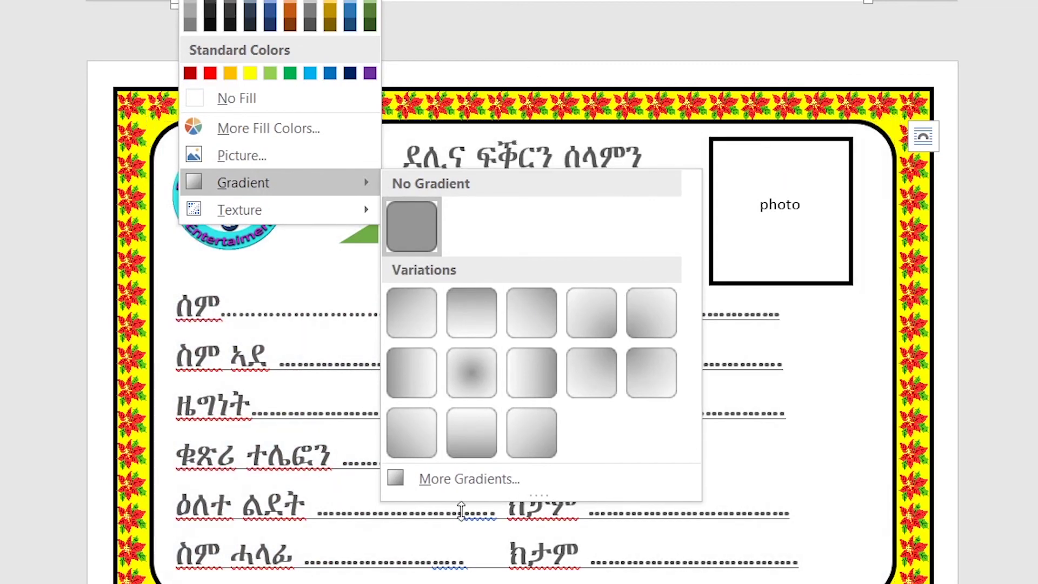
click(452, 486)
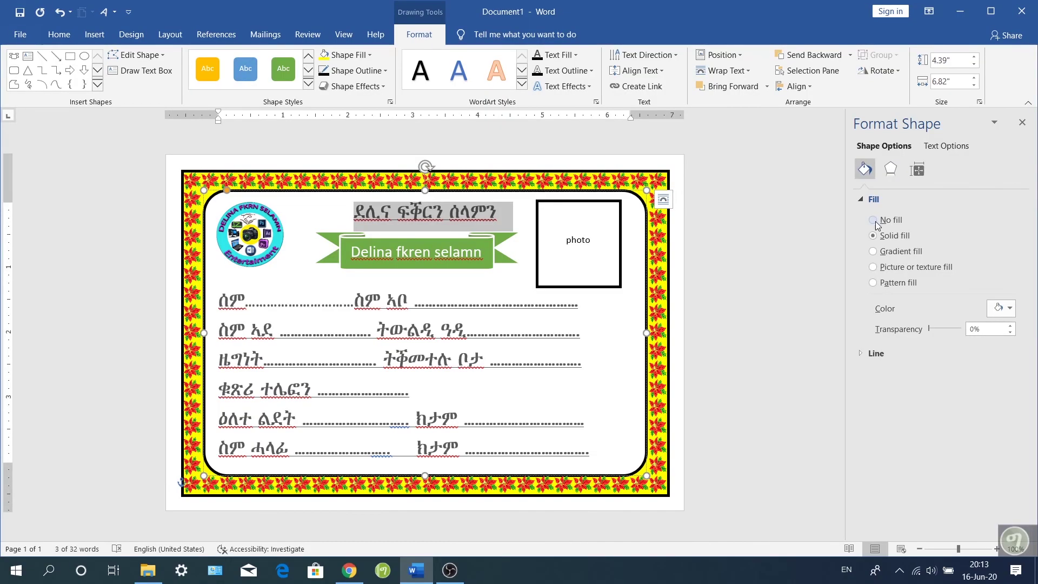
click(875, 220)
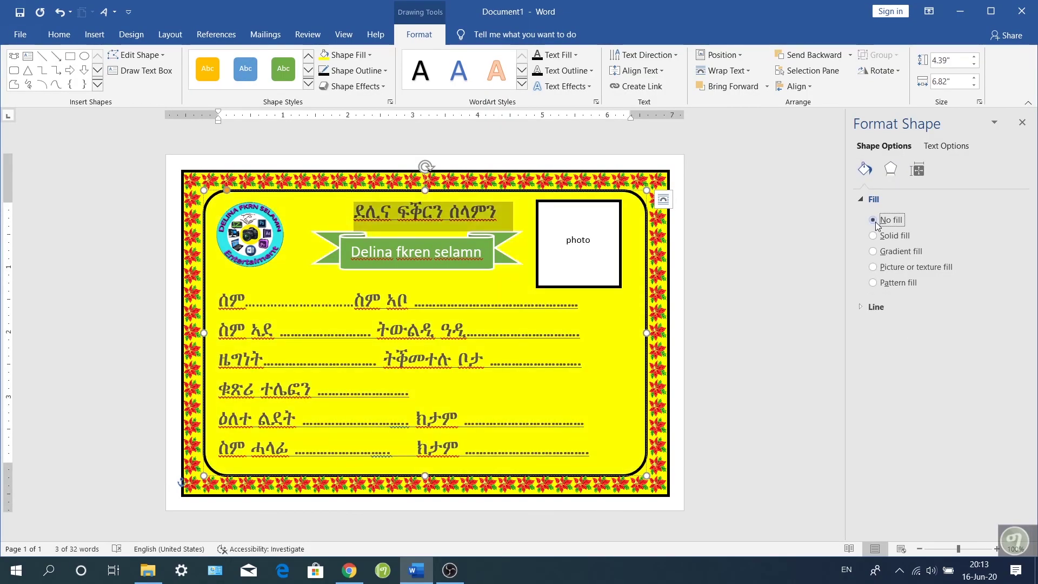
click(876, 253)
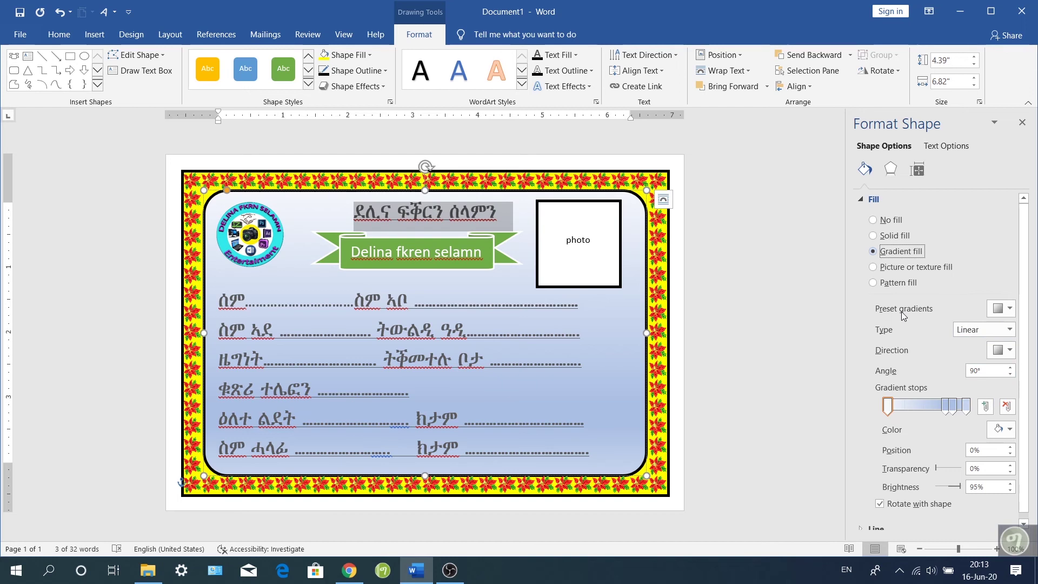
- Add a yellow gradient stop at 44% and turn the 83% stop white
click(922, 405)
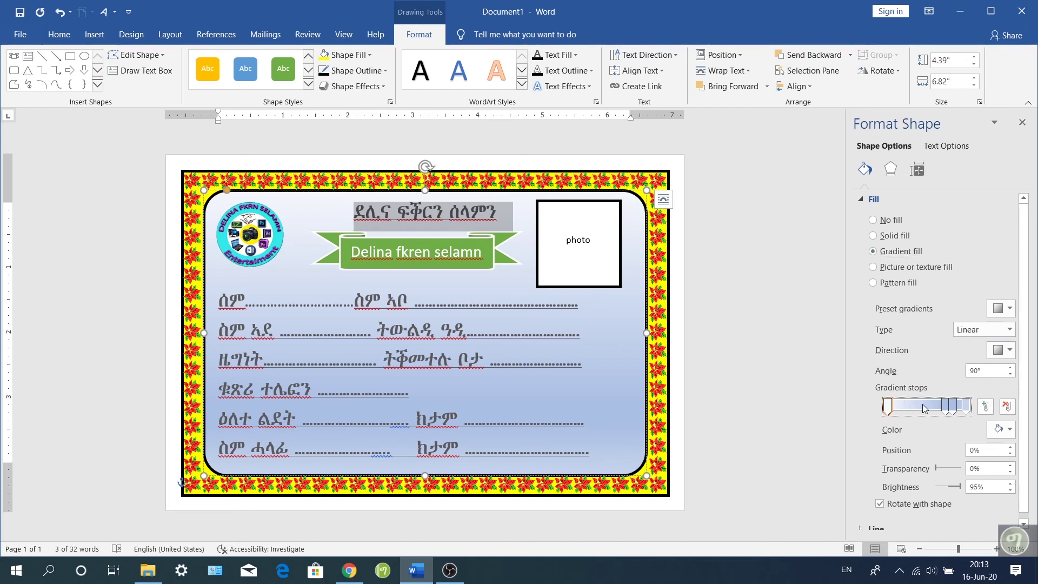
click(1010, 431)
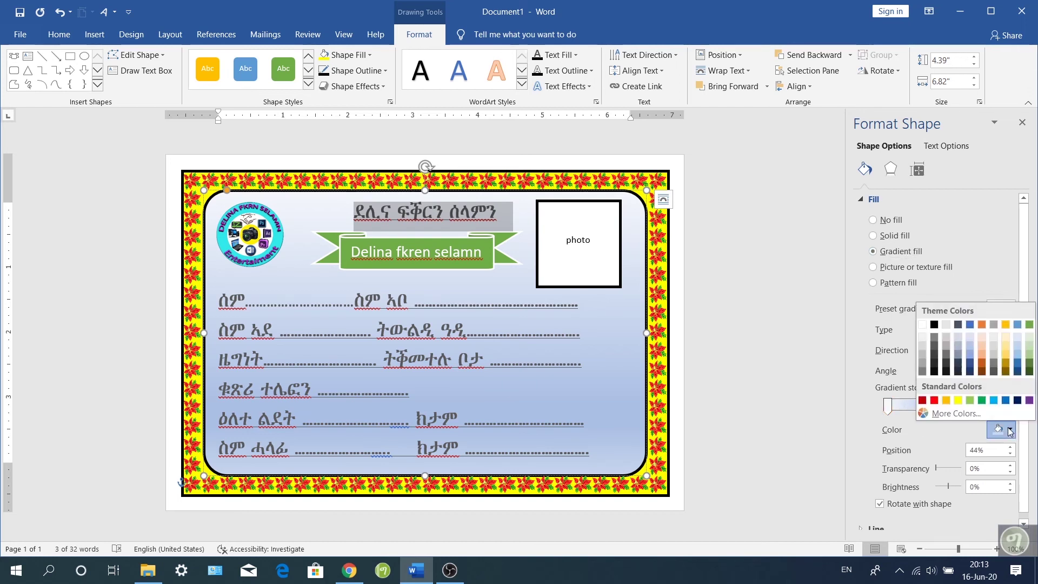
click(962, 405)
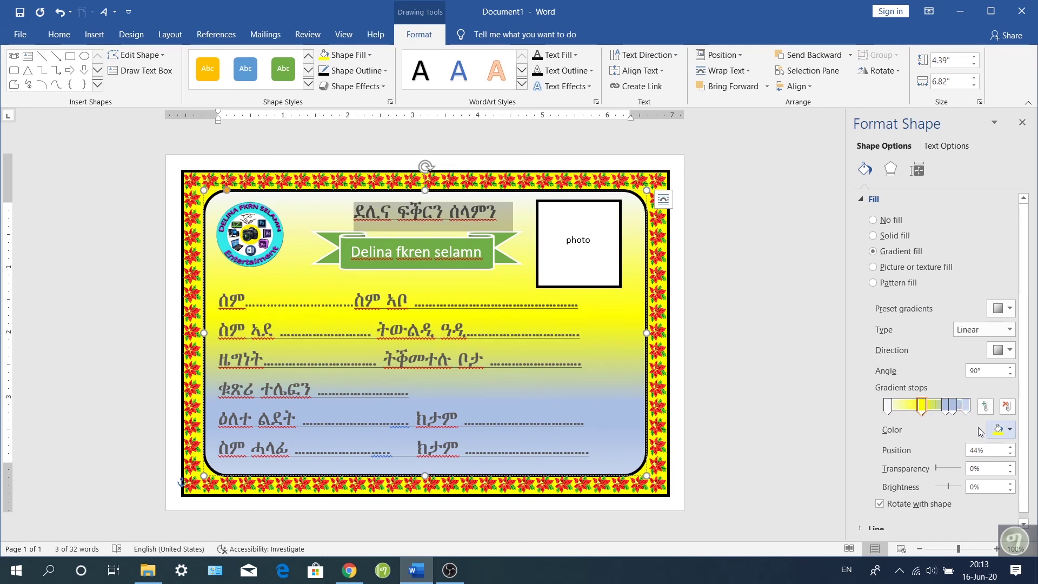
click(952, 406)
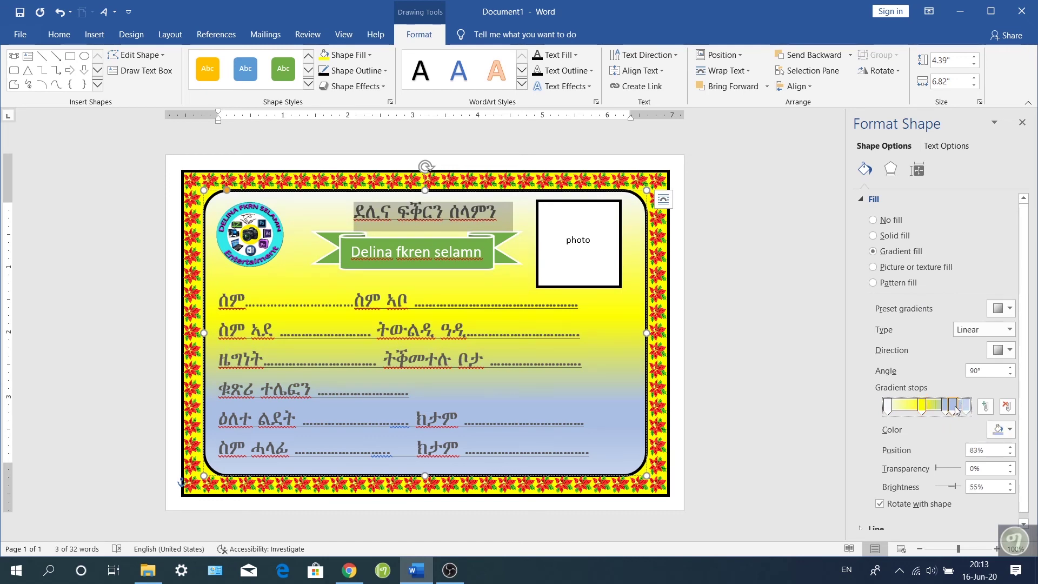
click(1009, 431)
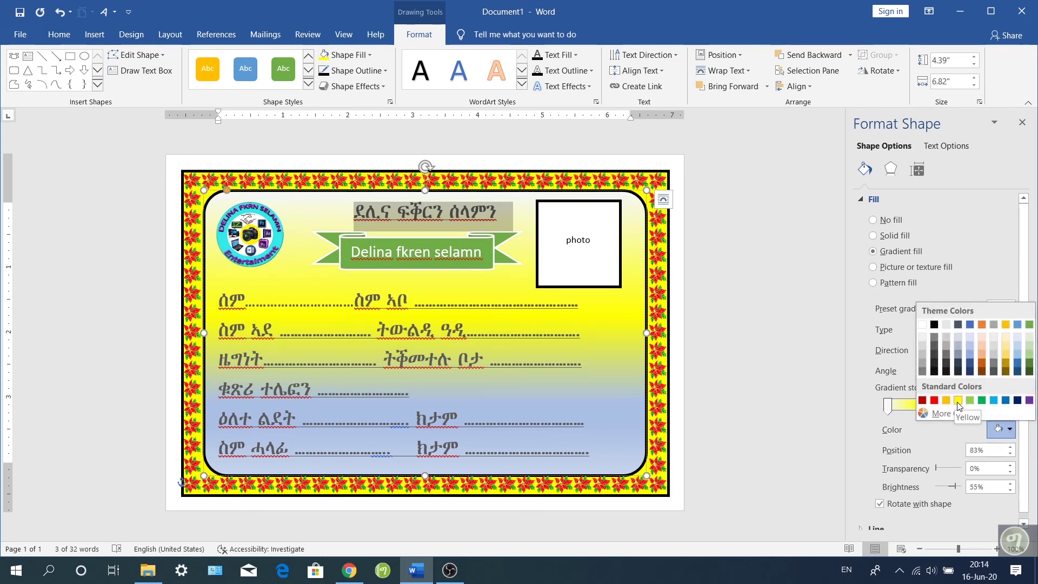
click(922, 325)
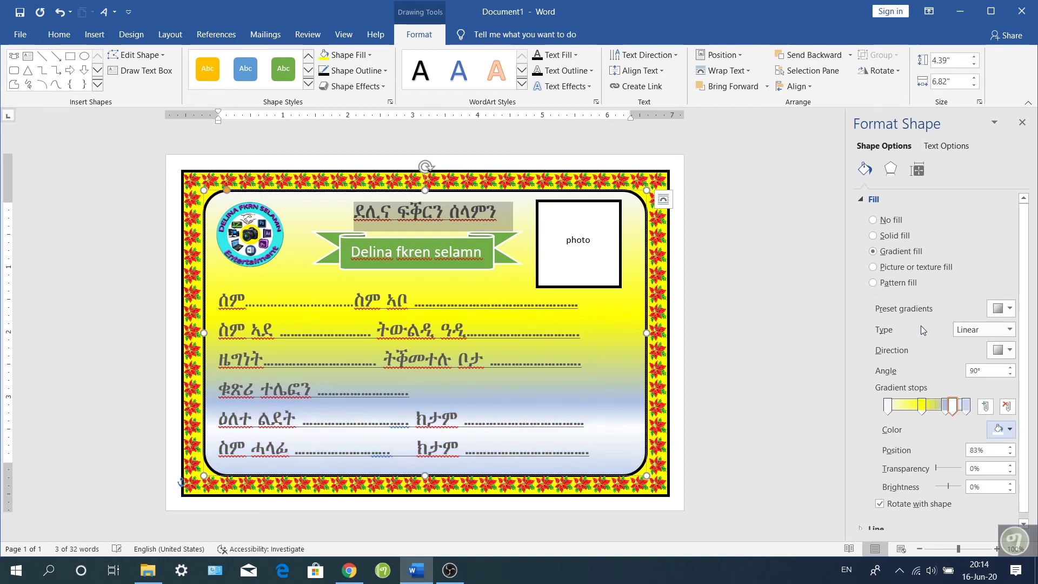
click(945, 407)
click(888, 408)
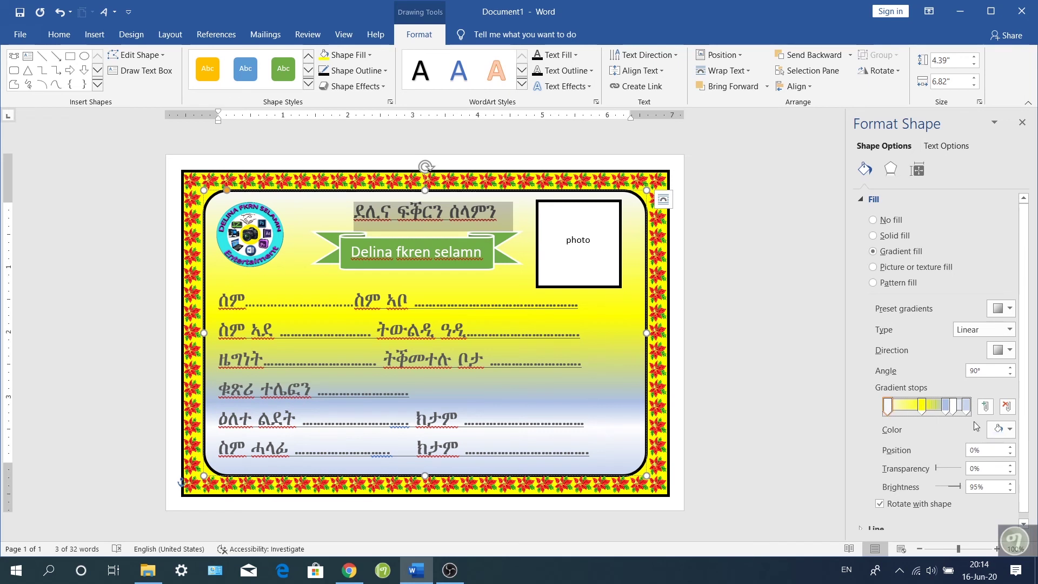
click(1010, 430)
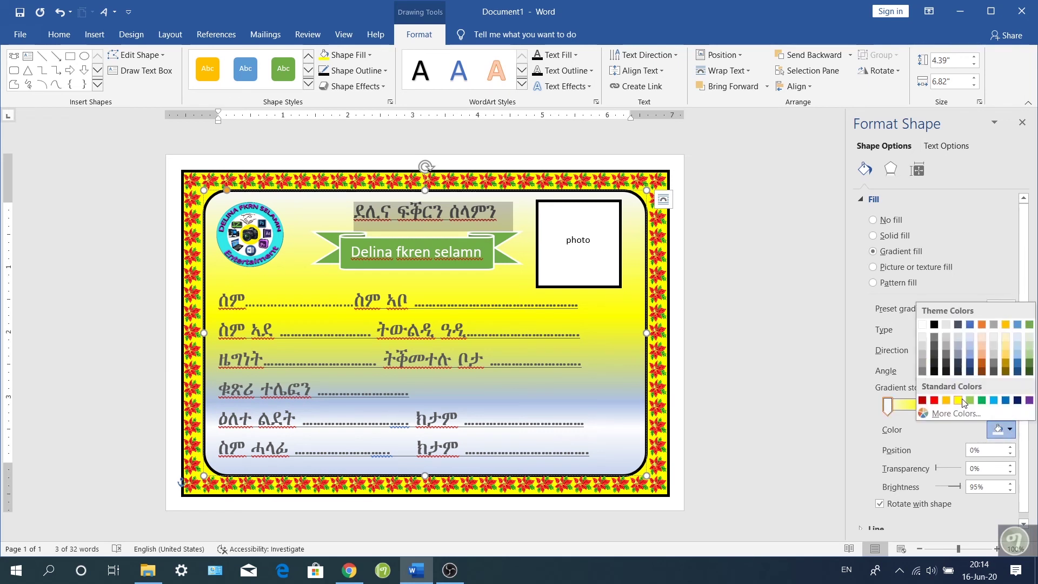
key(Escape)
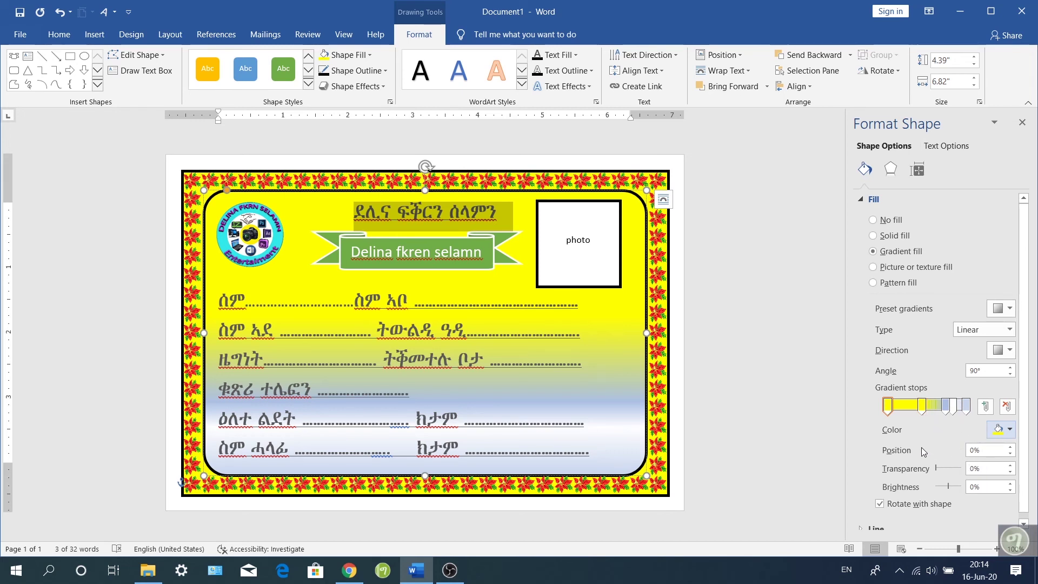
- Move the yellow stop to the top, whiten the light blue and last stops, and set the last stop to 97%
scroll(922, 447, down, 1)
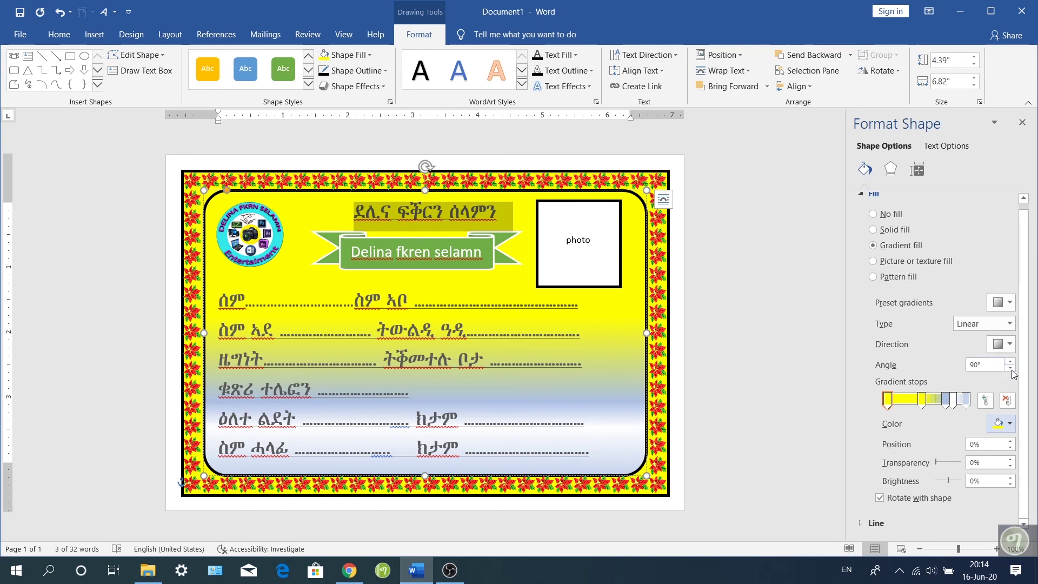
click(986, 401)
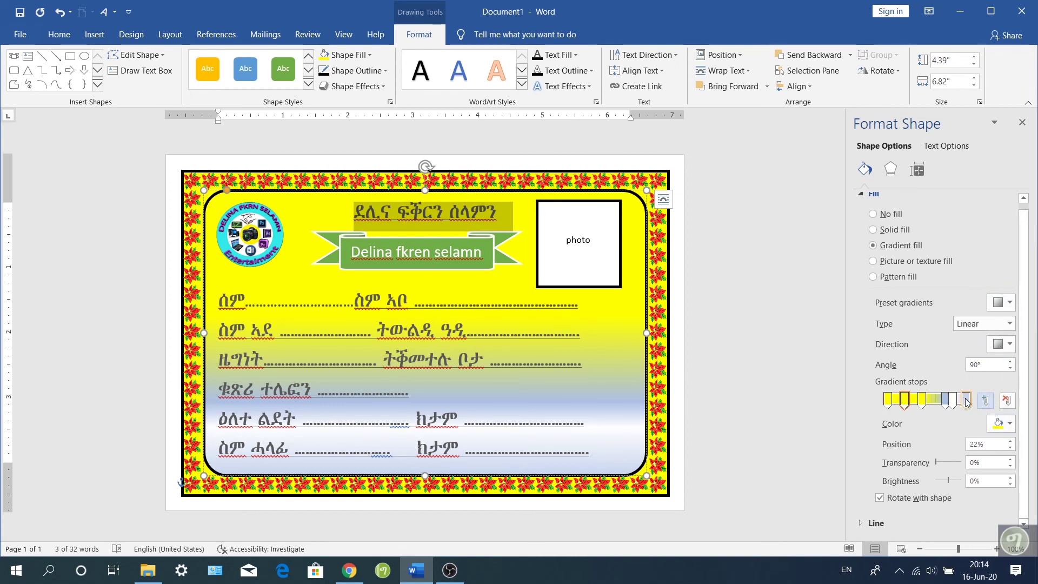
click(1007, 401)
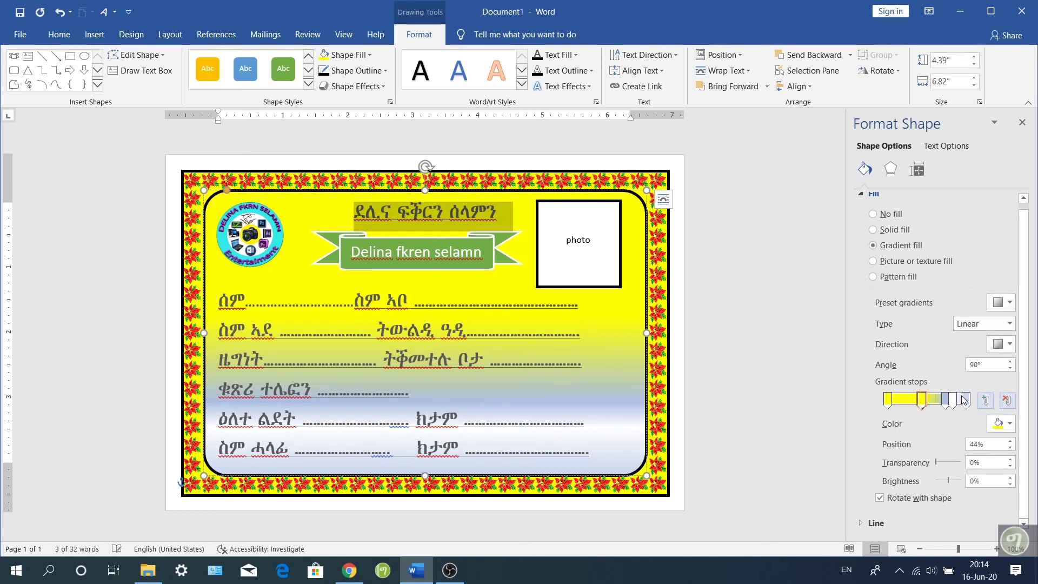
click(924, 401)
drag(923, 402, 899, 402)
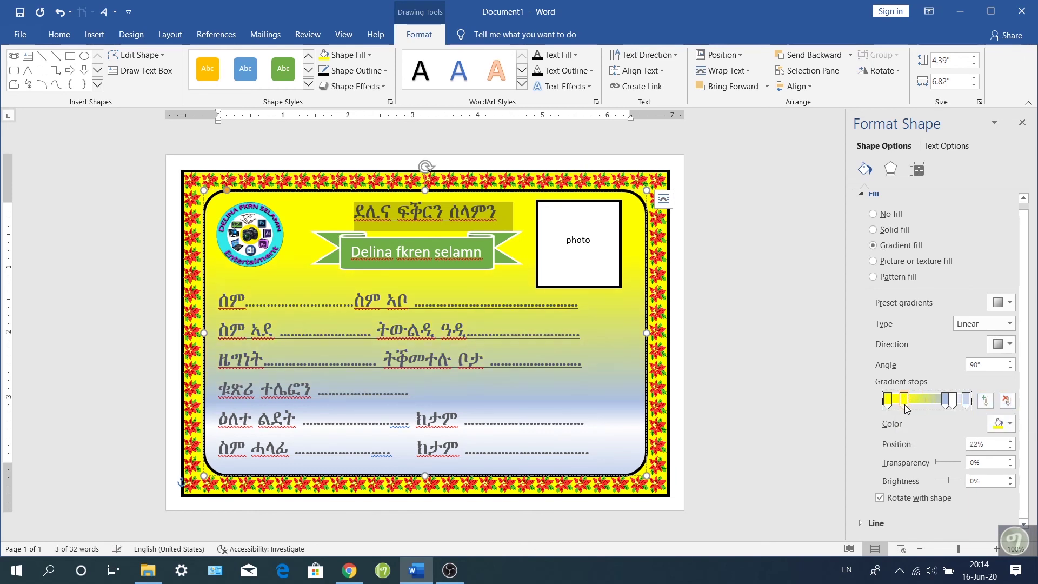
click(945, 401)
click(1002, 423)
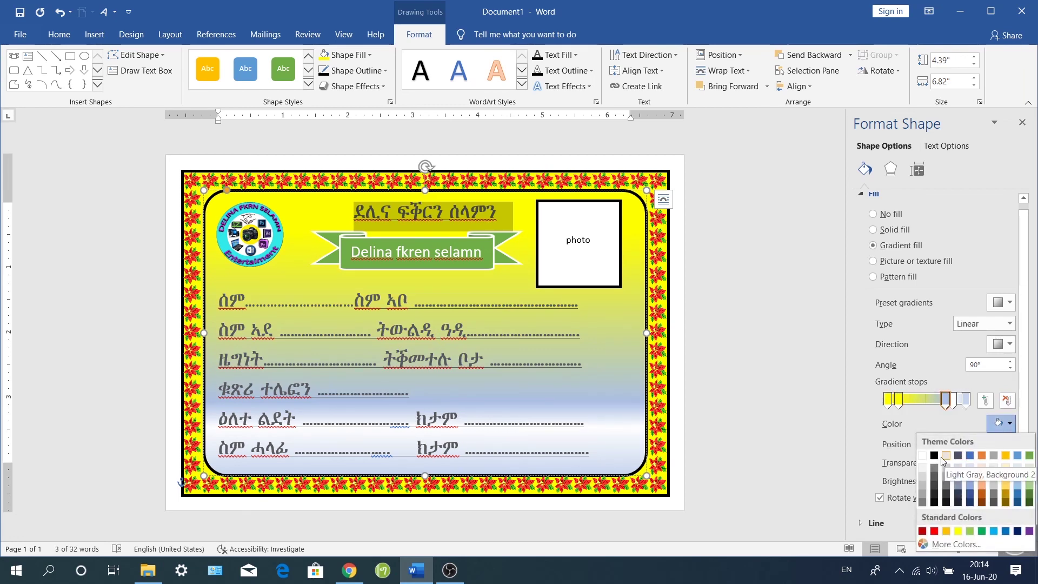
click(946, 456)
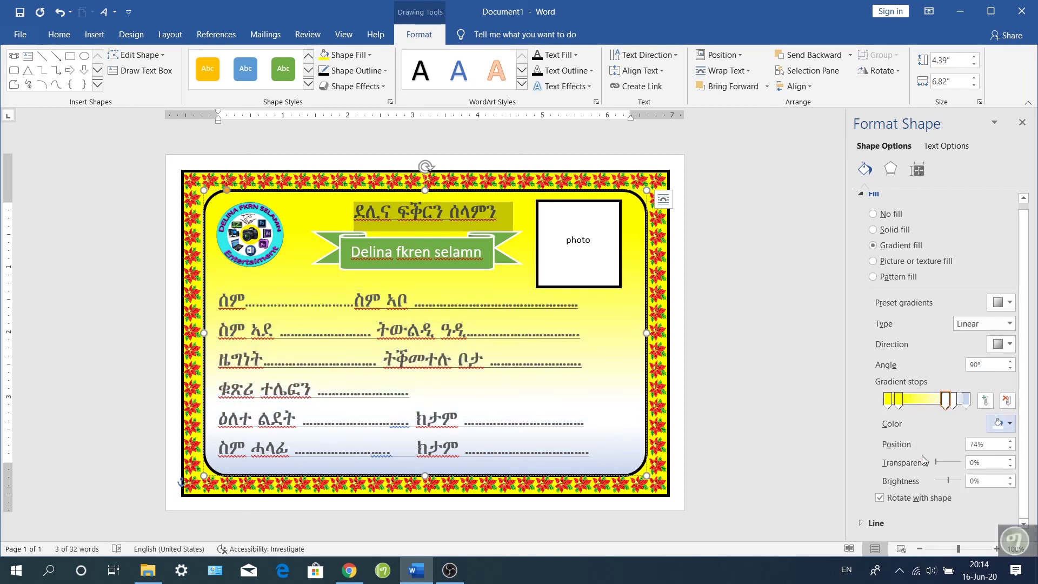
click(967, 401)
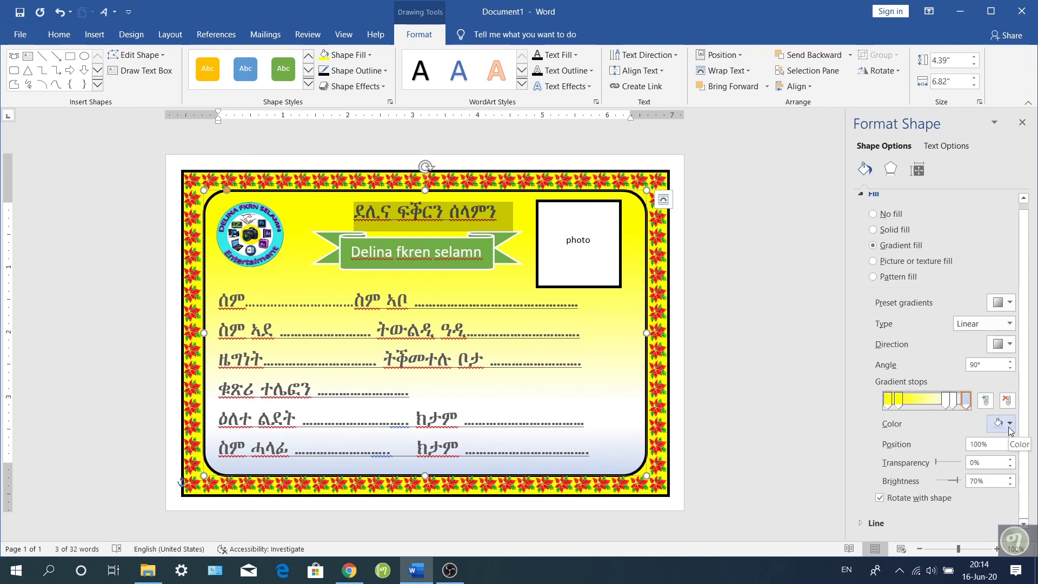
click(1002, 424)
click(924, 456)
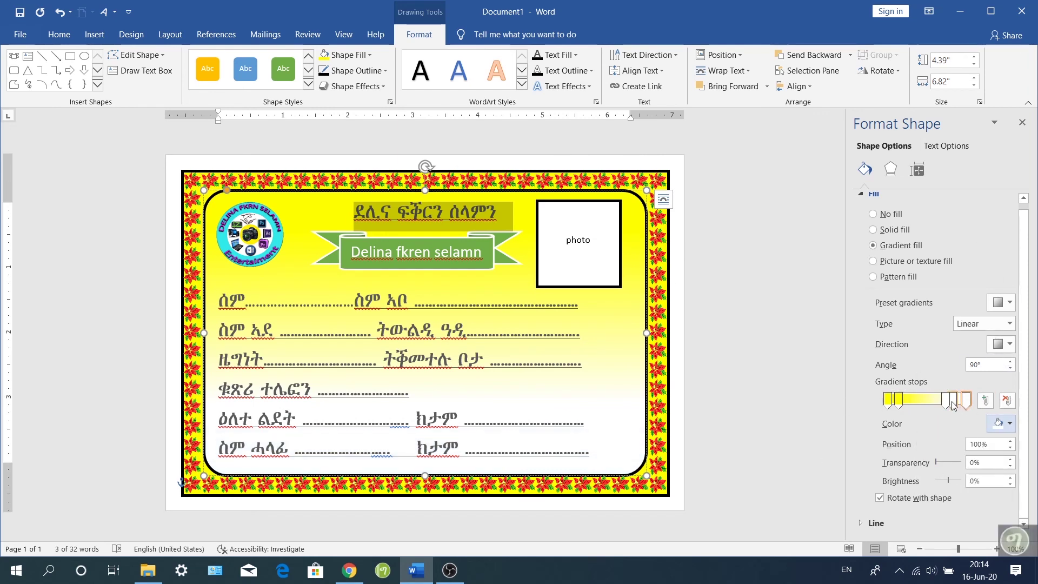
mouse_move(966, 401)
mouse_down()
mouse_move(952, 409)
mouse_move(964, 403)
mouse_up()
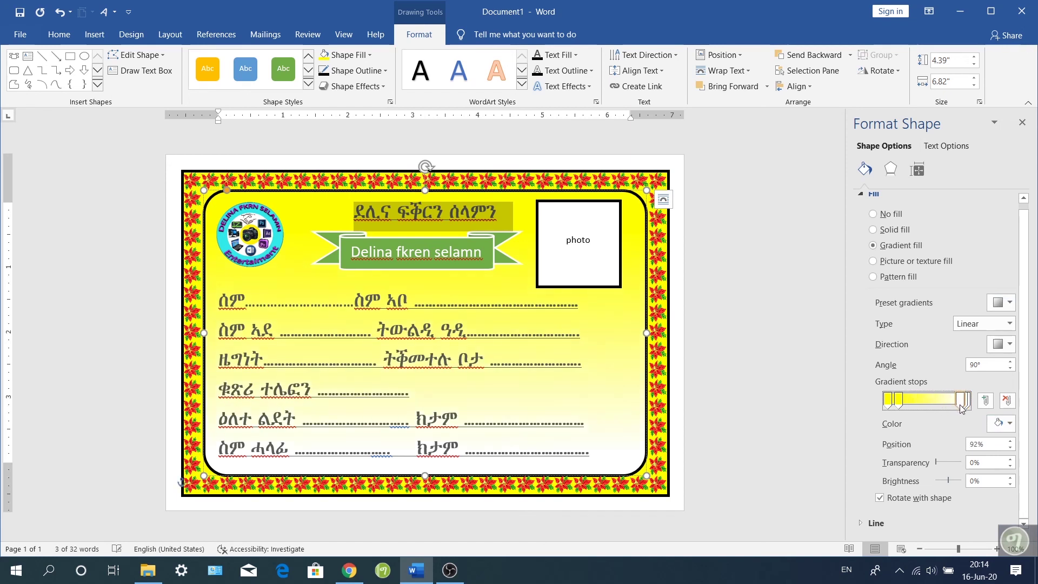
drag(898, 400, 887, 400)
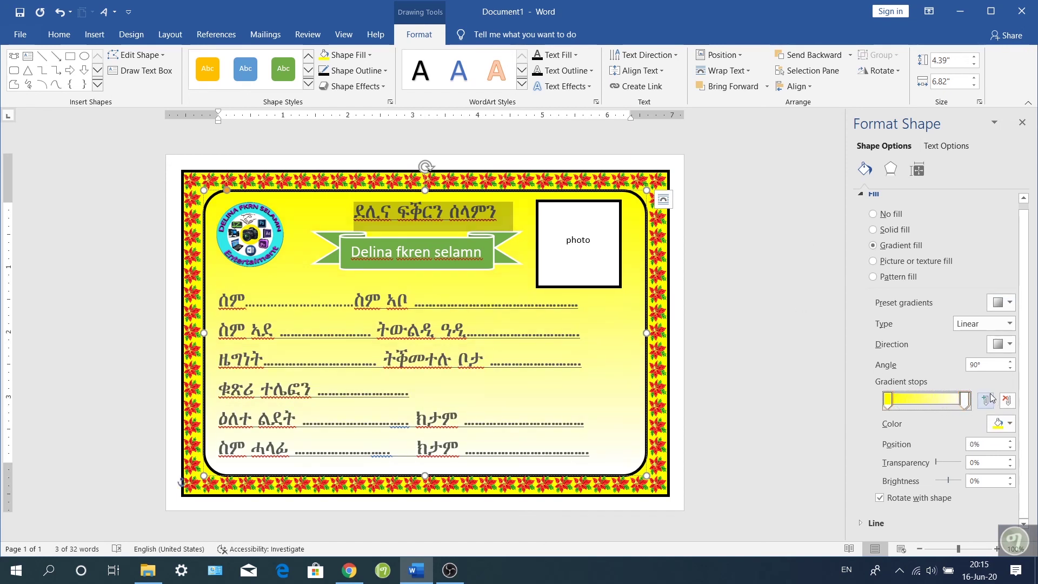
click(1010, 363)
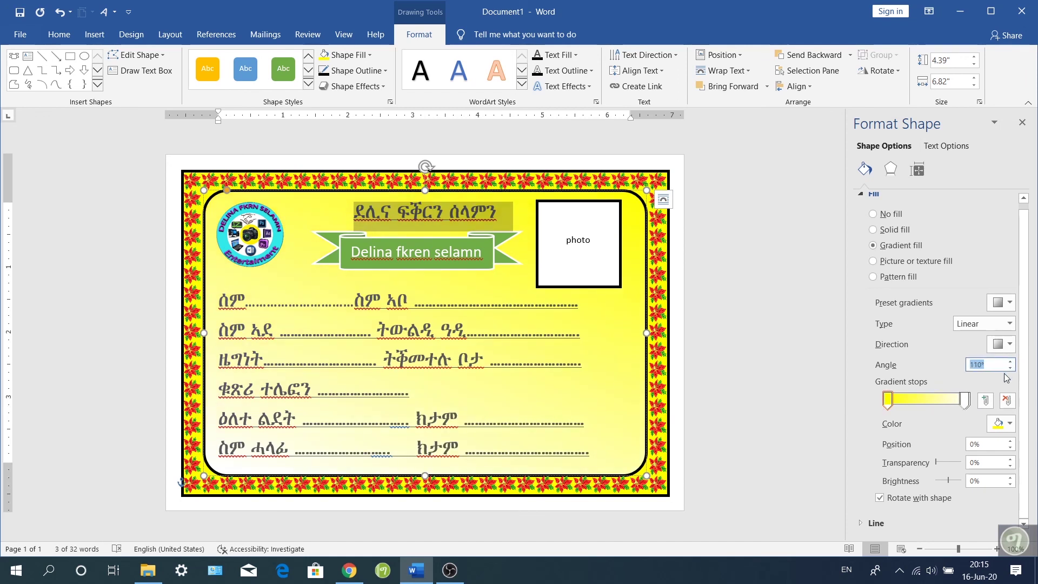
click(1010, 361)
click(1010, 368)
click(1010, 368)
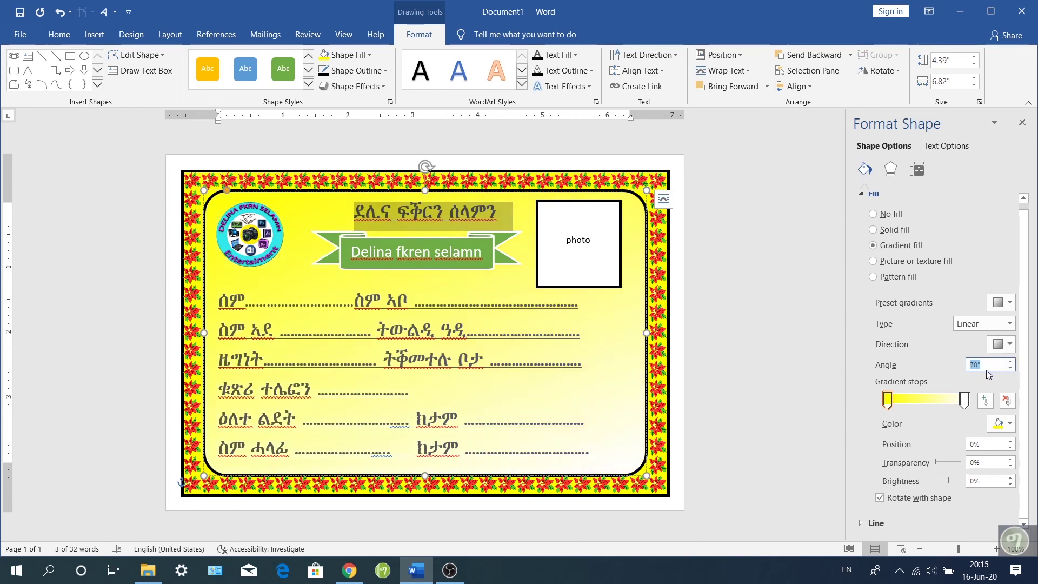
text(90)
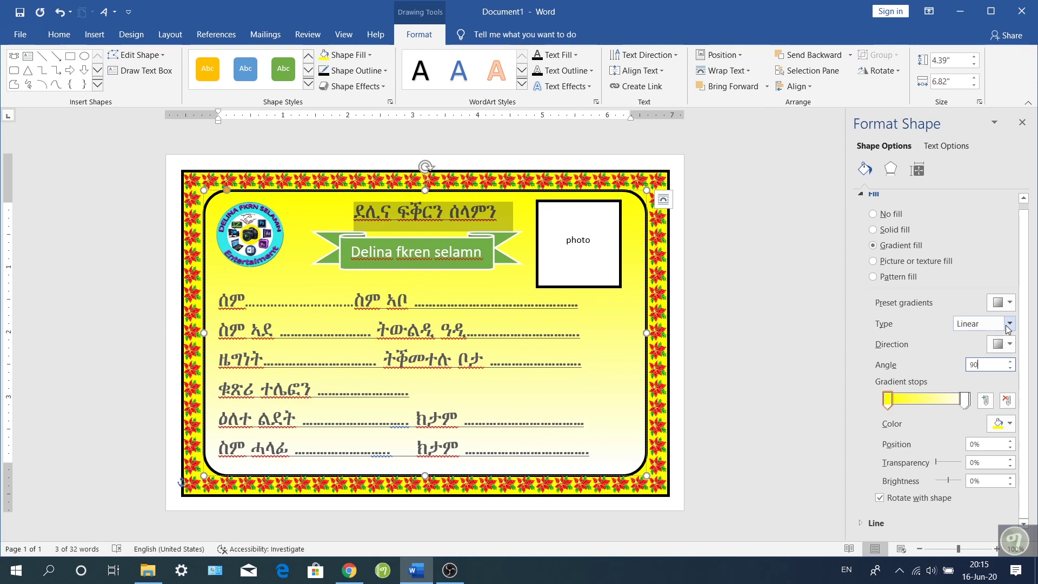
click(1009, 304)
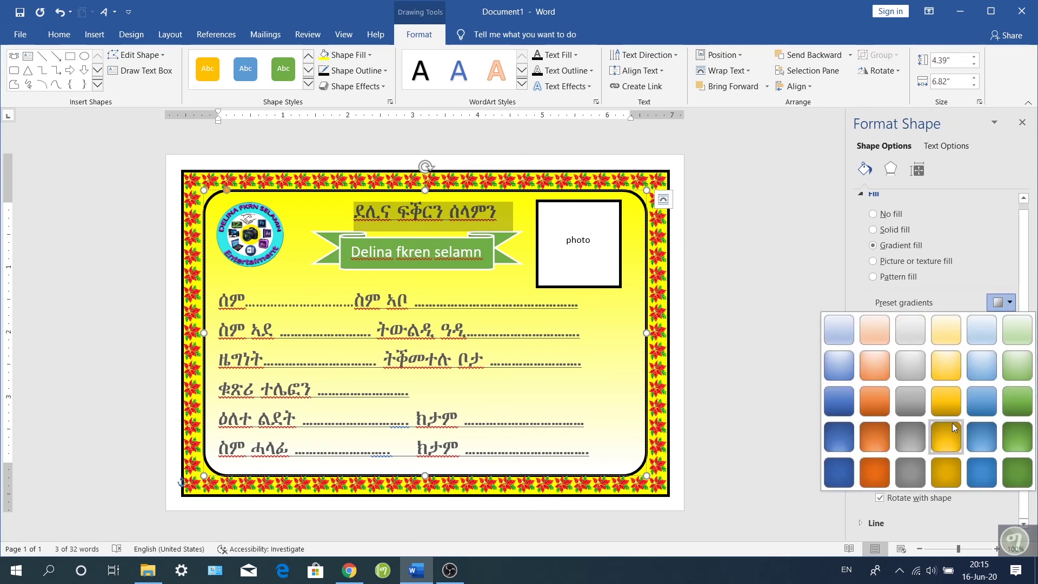
click(811, 281)
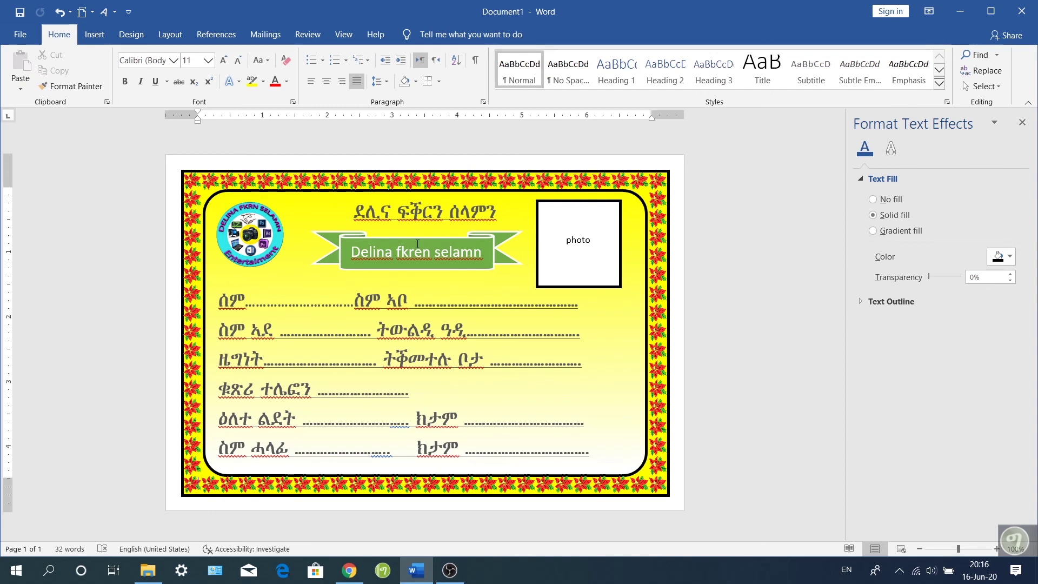
- Set the photo box border weight to 2¼ pt
click(556, 265)
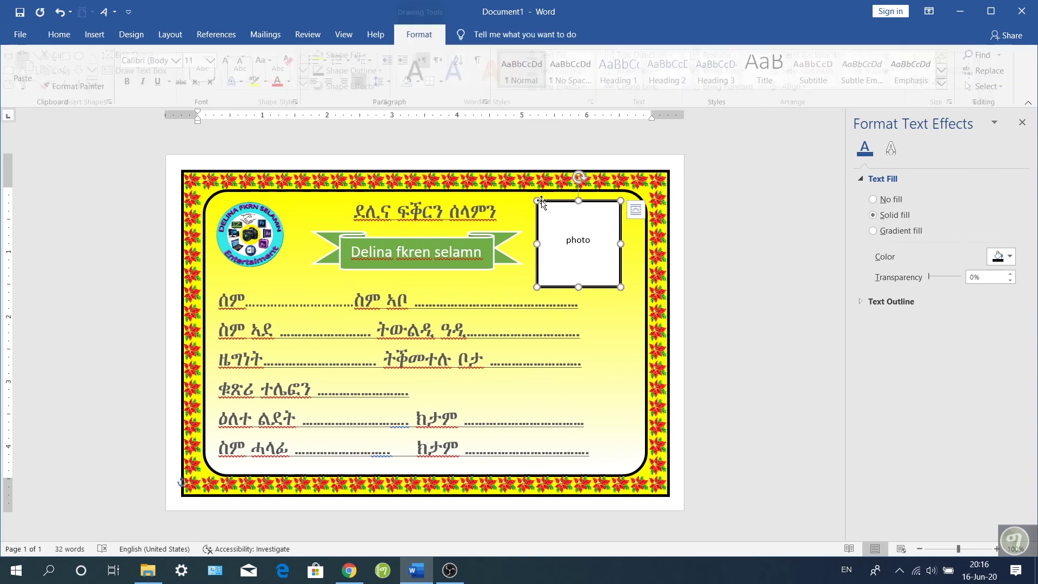
click(385, 71)
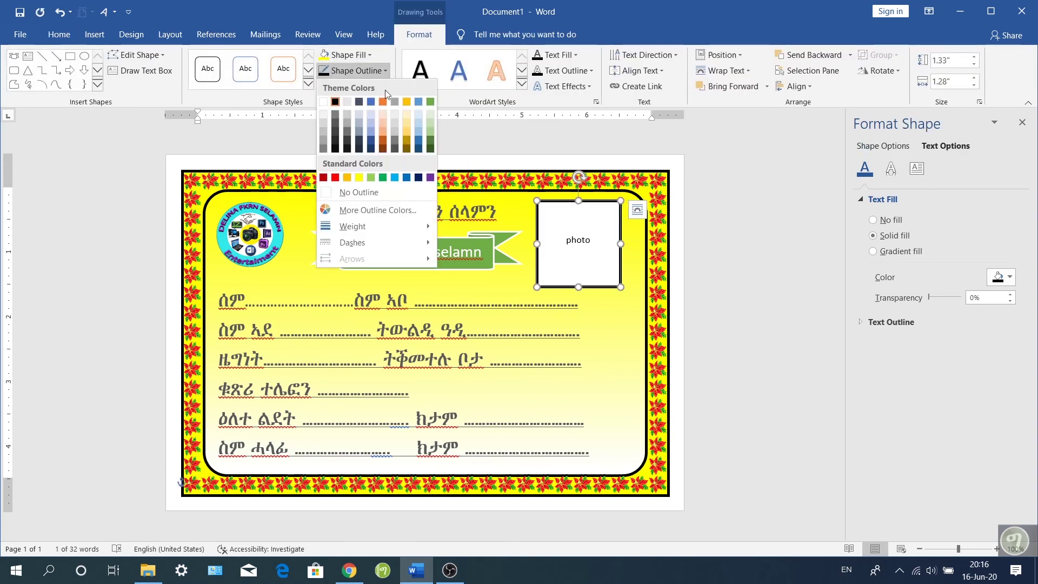
mouse_move(352, 226)
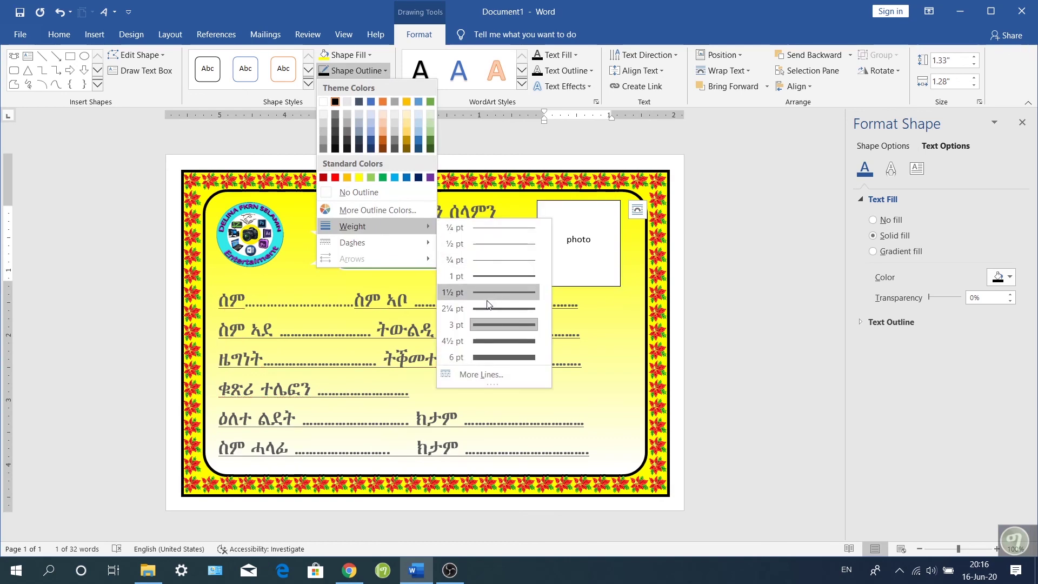
click(489, 306)
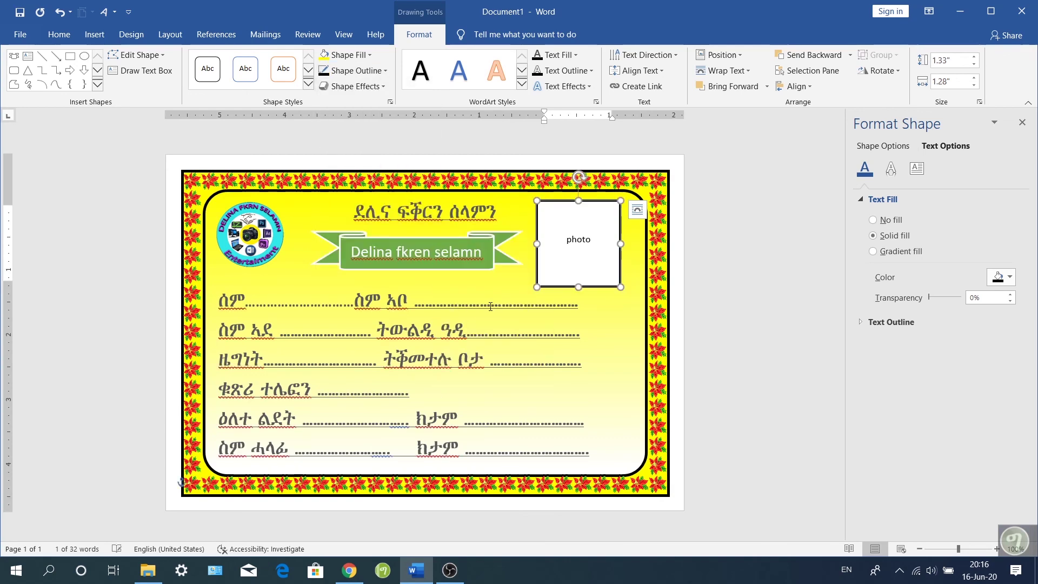
click(725, 262)
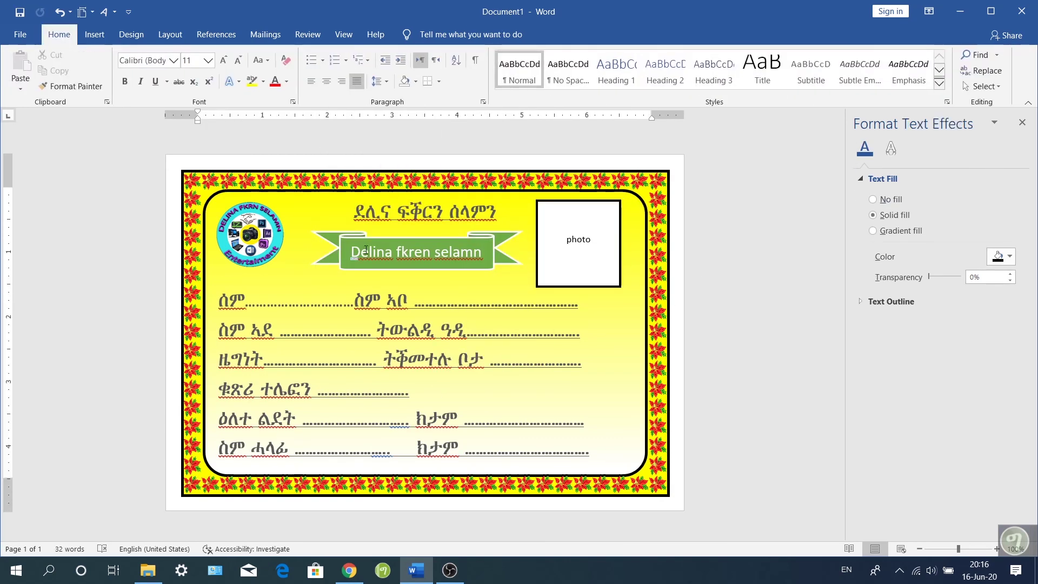
- Close the formatting side pane, then open and exit the File backstage
click(1022, 123)
click(25, 37)
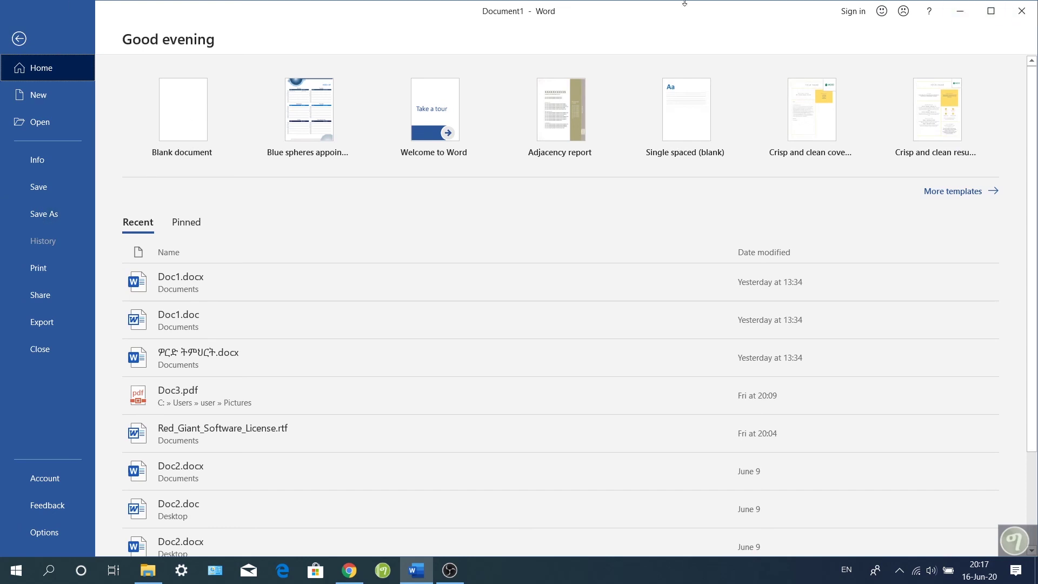
click(19, 38)
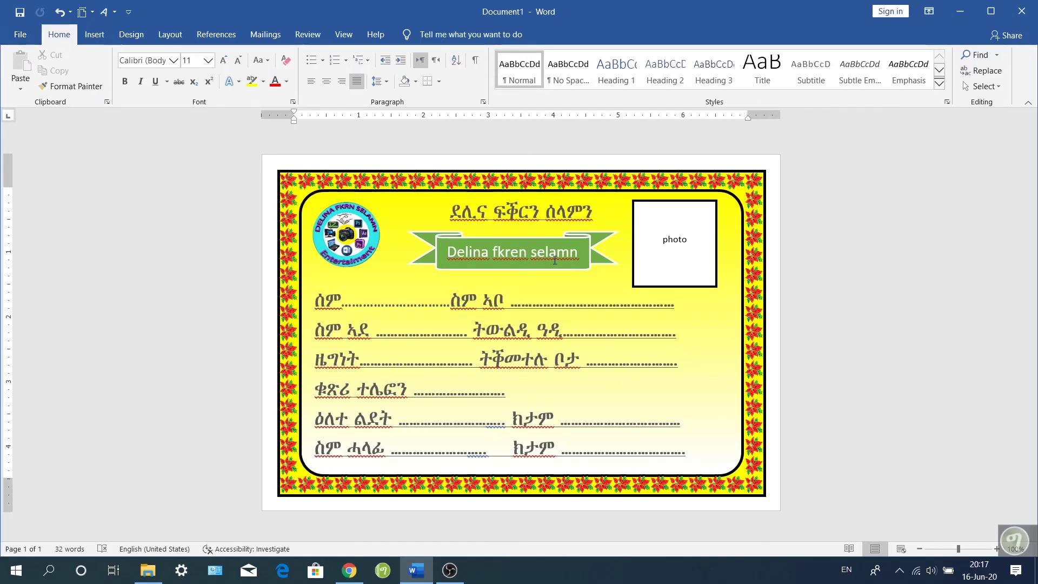